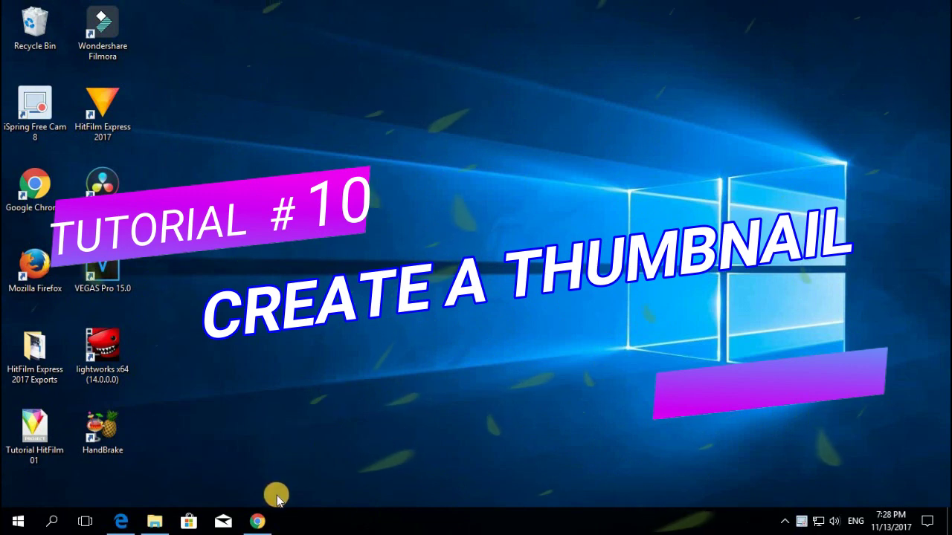
Restore Chrome showing YouTube results for 'how to make a thumbnail for youtube videos'
left_click(260, 519)
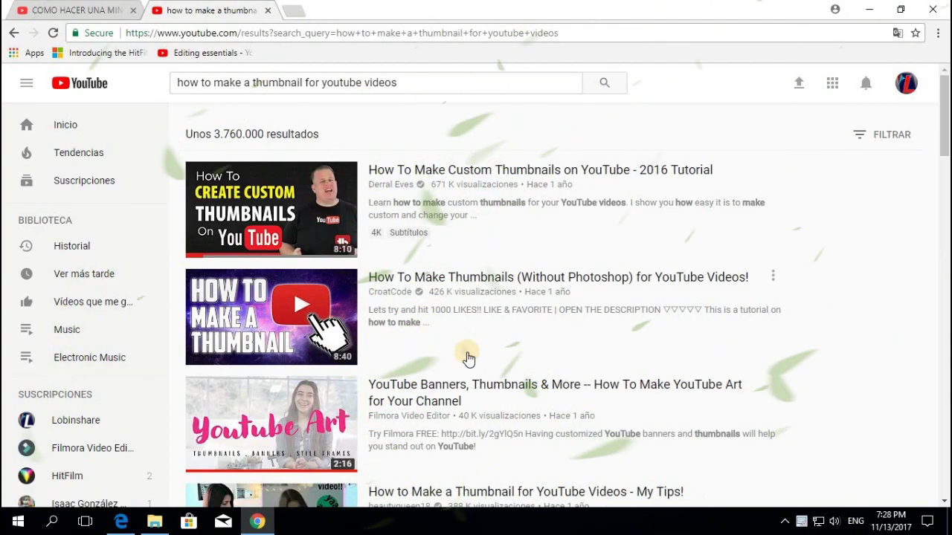
scroll(468, 362, "down", 4)
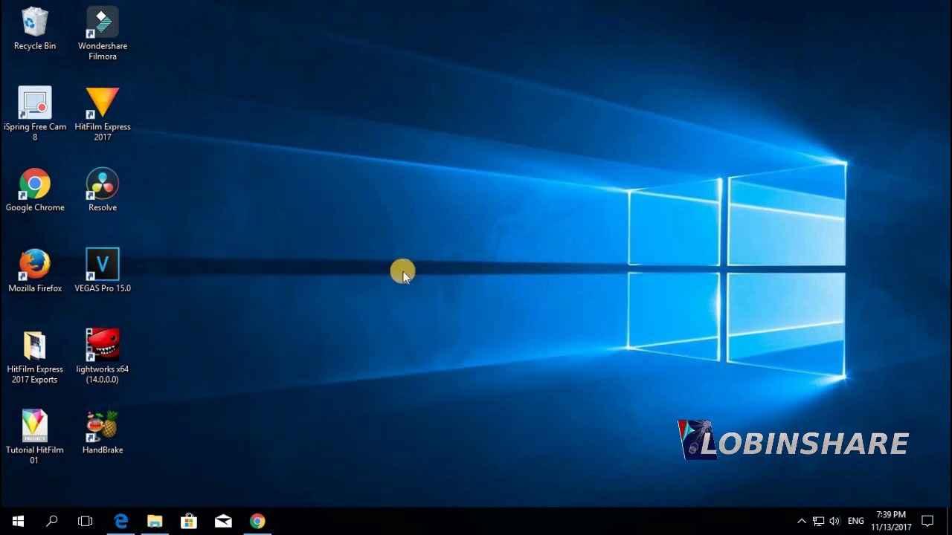
Open the full Filmora tutorials playlist from the tutorial video's description
left_click(257, 522)
scroll(392, 415, "down", 2)
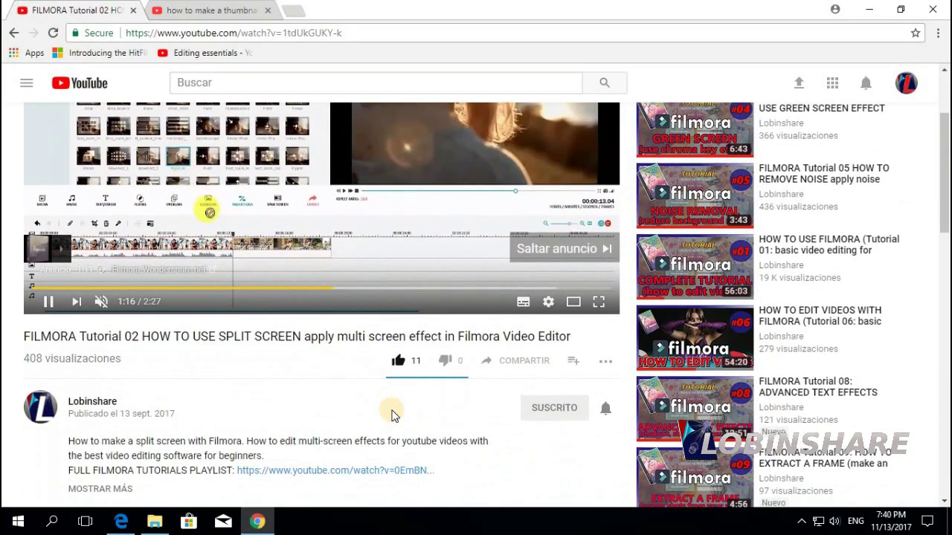
scroll(392, 415, "down", 2)
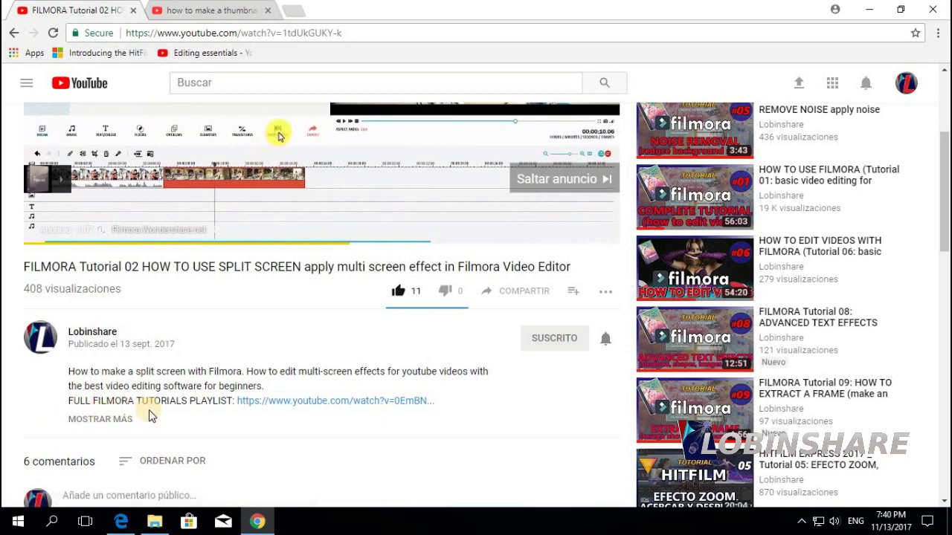
left_click(280, 405)
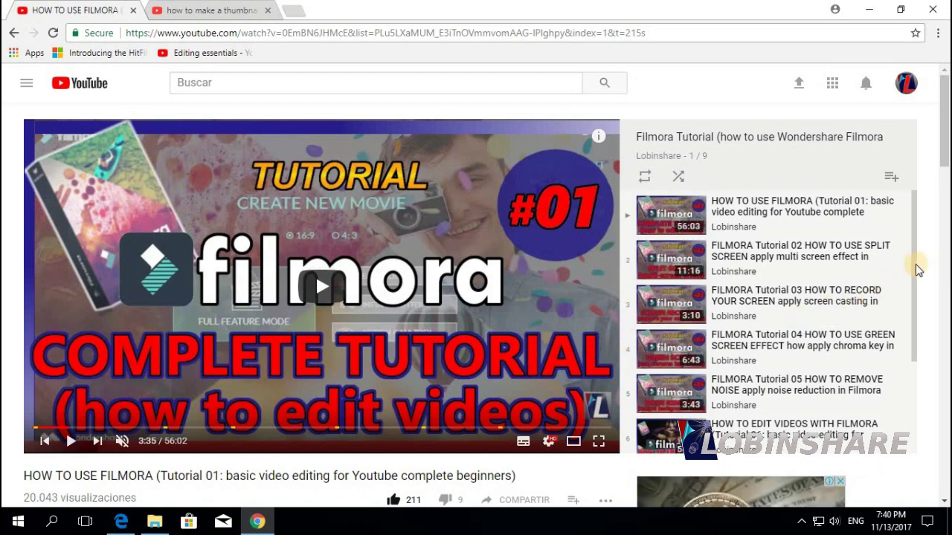
Minimize the browser and bring up Filmora with a blank untitled project
left_click_drag(918, 270, 920, 378)
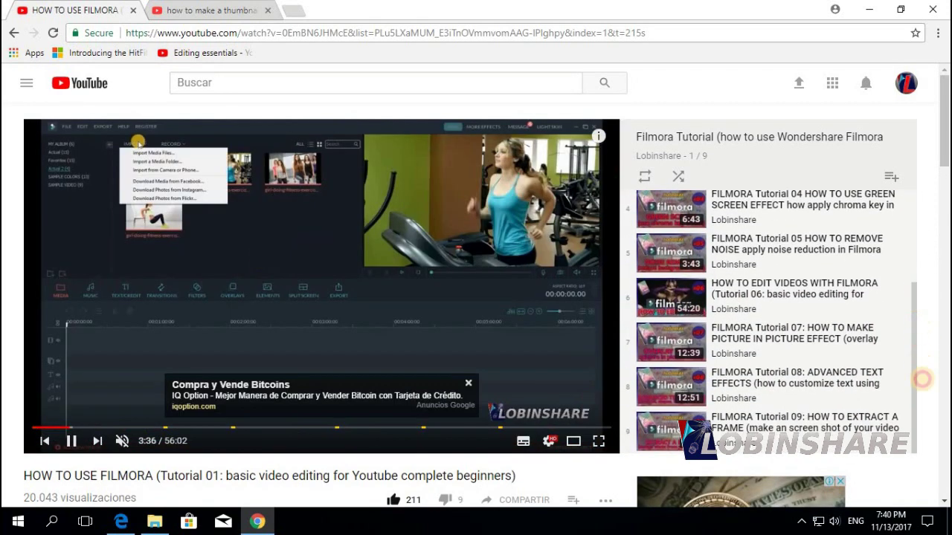
left_click(876, 14)
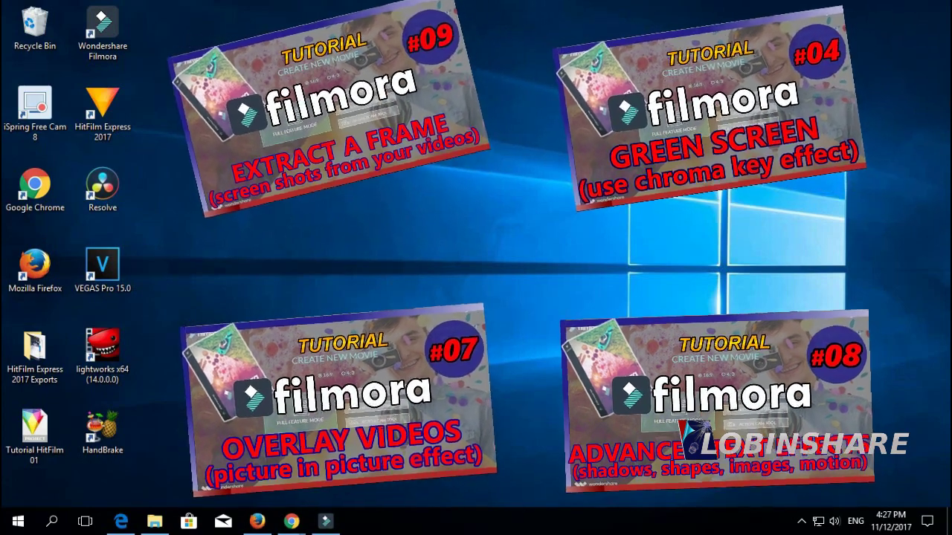
left_click(327, 521)
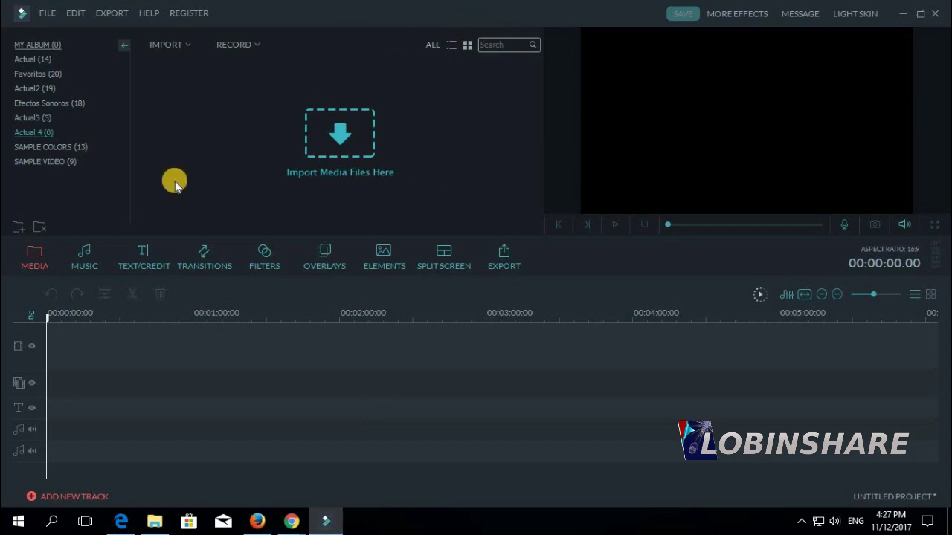
Import dtdbbdz from Pictures via Import Media Files so it shows in the preview
left_click(41, 261)
left_click(177, 46)
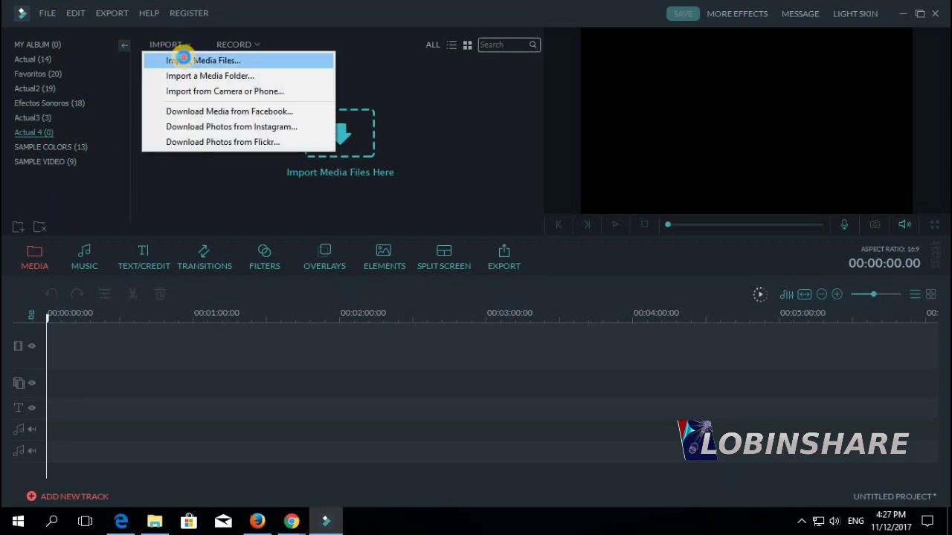
left_click(178, 59)
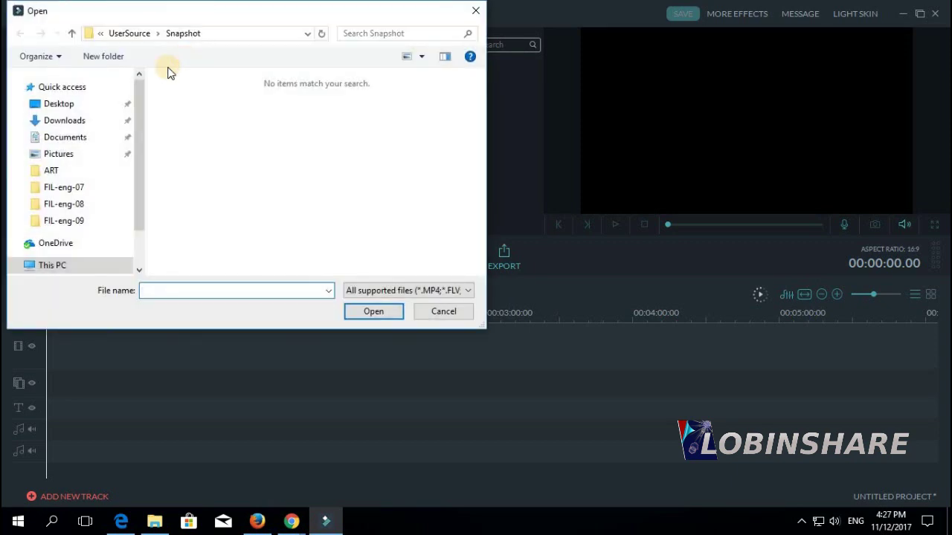
left_click(66, 154)
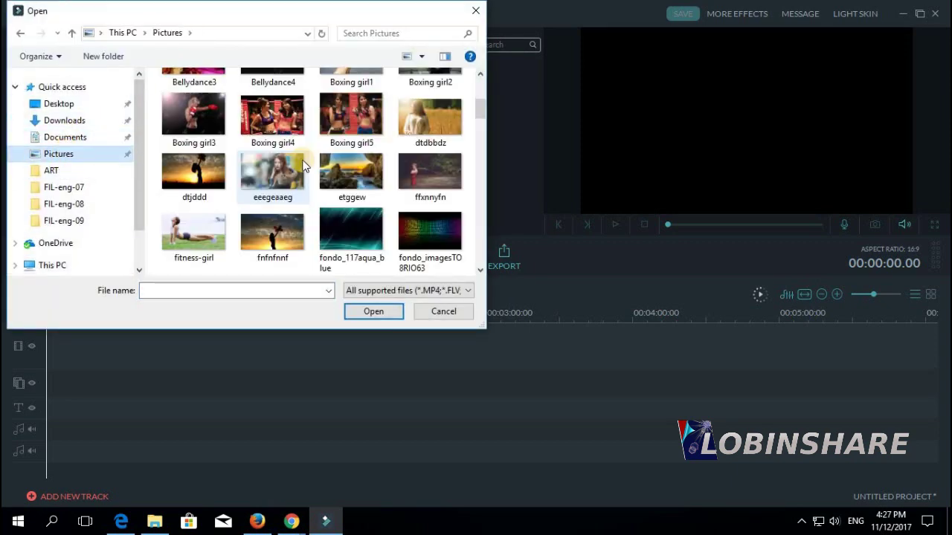
left_click(426, 126)
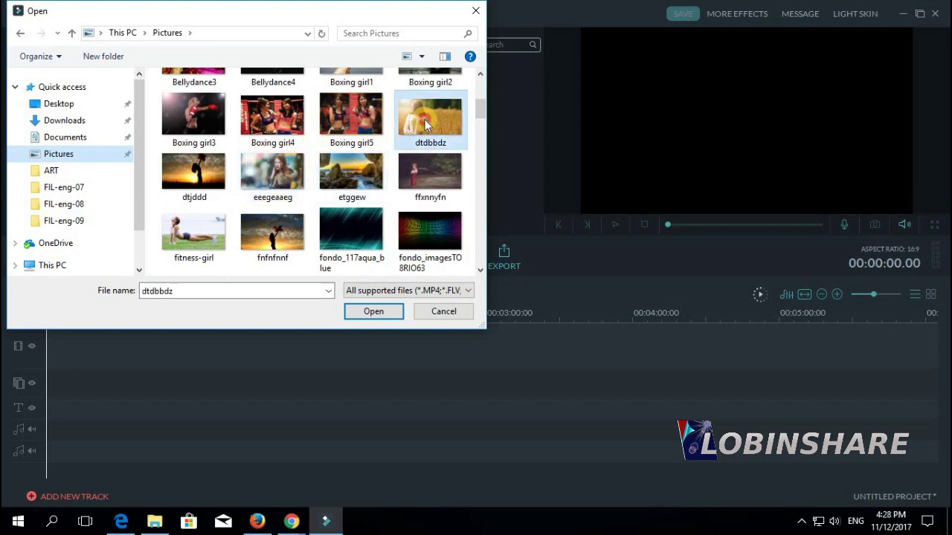
left_click(372, 313)
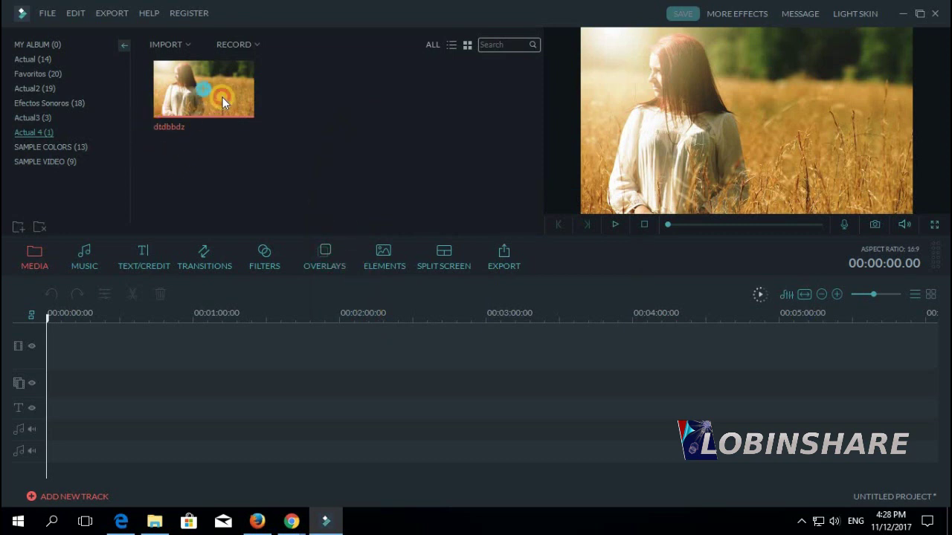
Place the dtdbbdz image at the start of the video track with the playhead on it
left_click_drag(222, 98, 176, 255)
left_click_drag(111, 357, 111, 356)
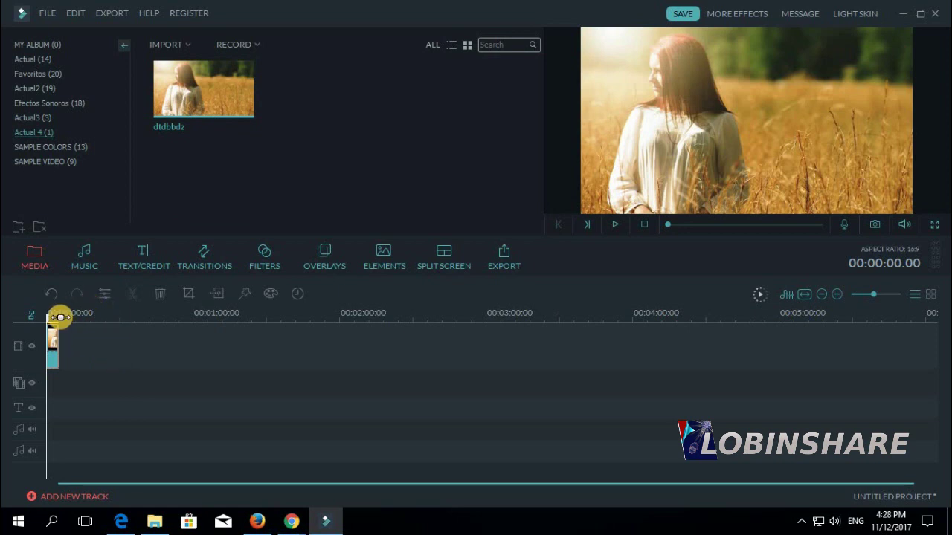
left_click_drag(52, 316, 54, 320)
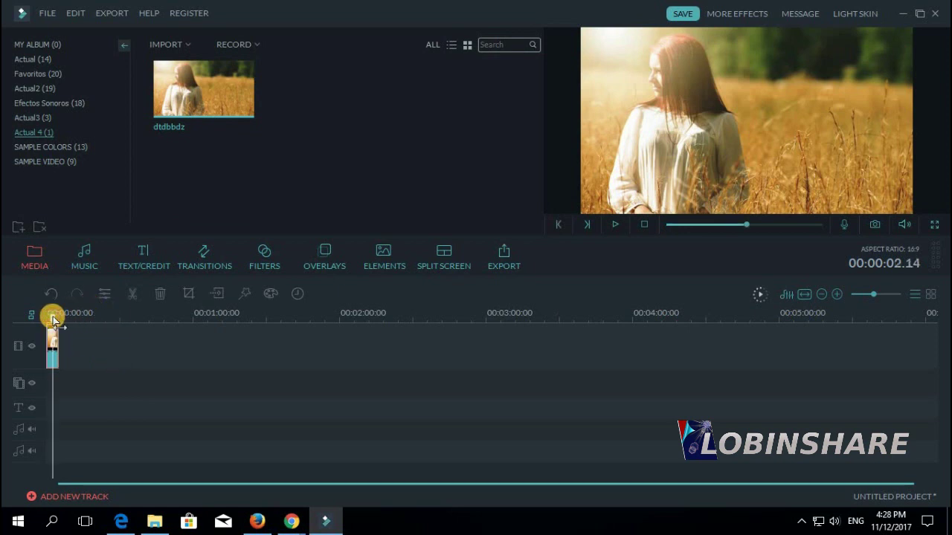
Snapshot the frame at 00:00:02.14, zoom the timeline in, and show TEXT/CREDIT titles
left_click(878, 229)
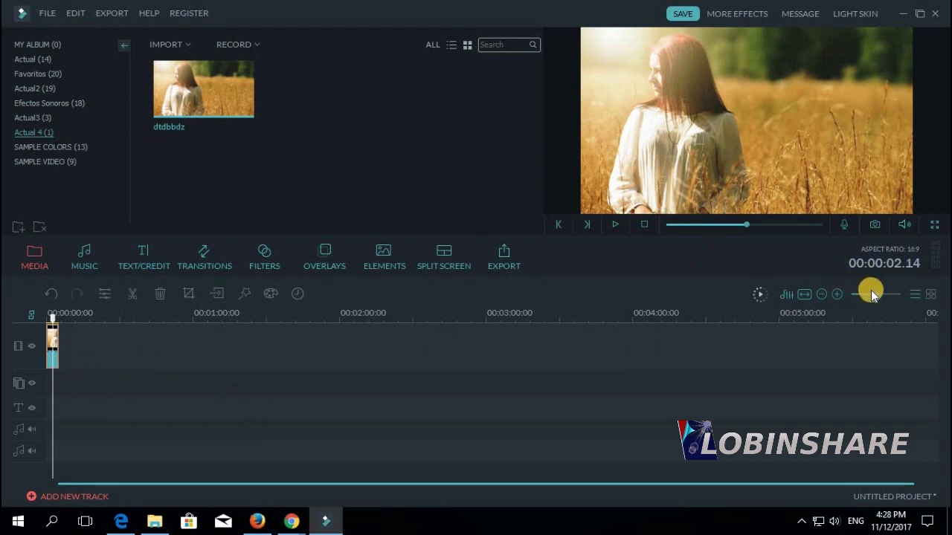
left_click_drag(872, 294, 889, 296)
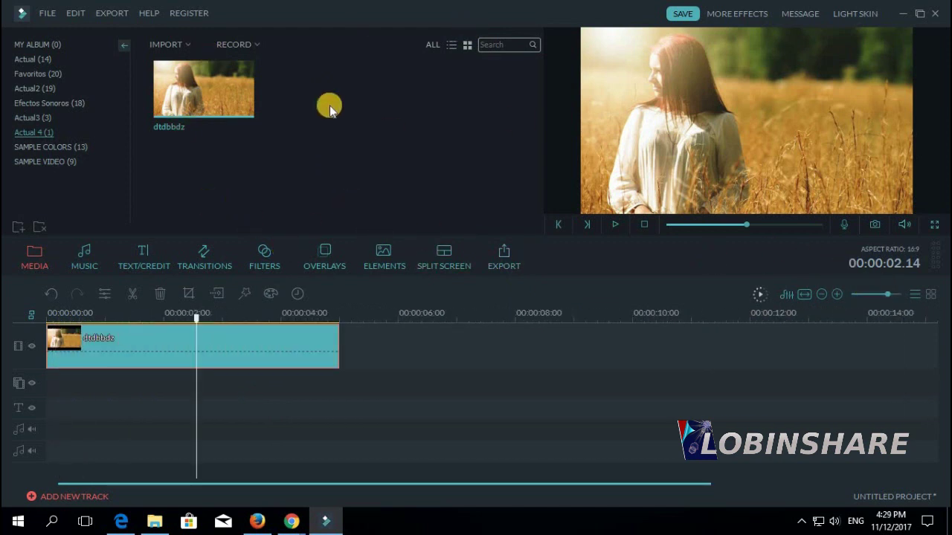
left_click(157, 253)
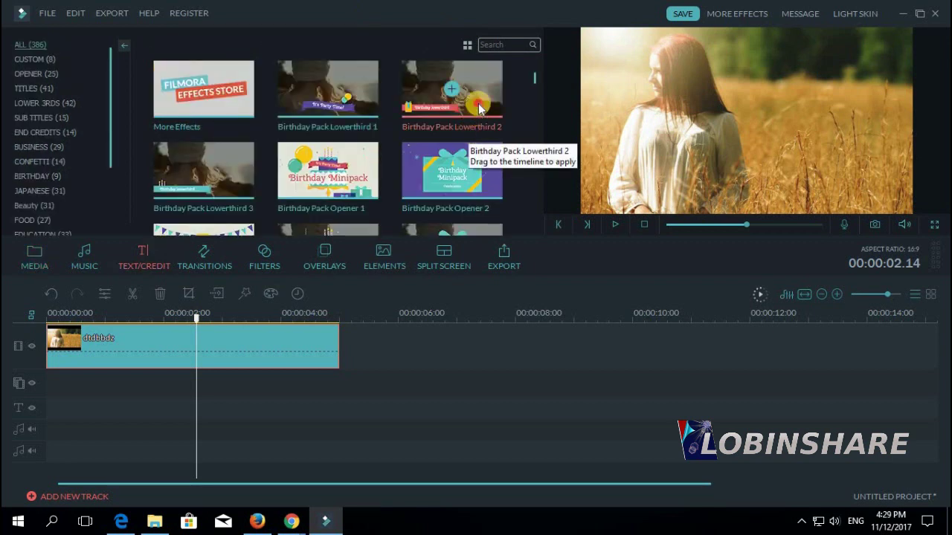
Drop Birthday Pack Lowerthird 2 onto the text track and preview it at 00:00:02.06
left_click_drag(478, 104, 198, 394)
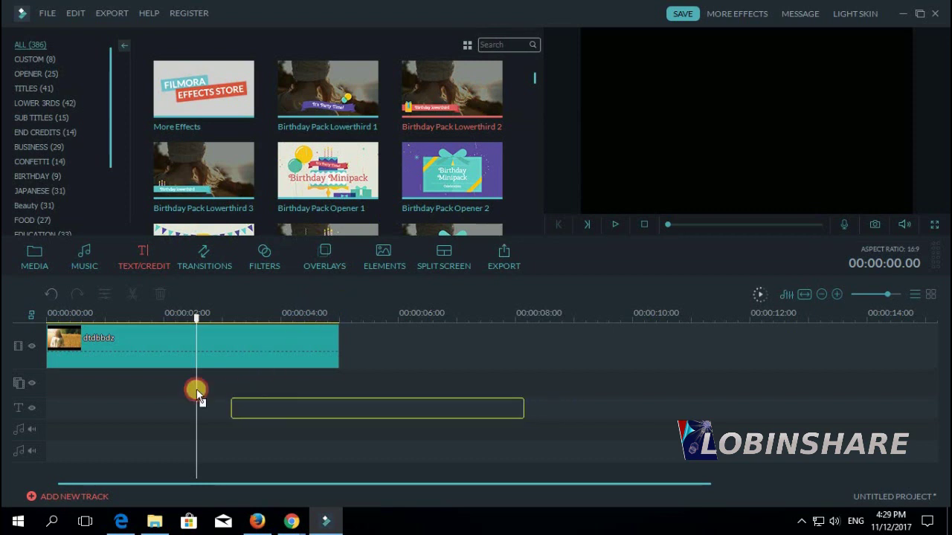
left_click_drag(145, 408, 59, 396)
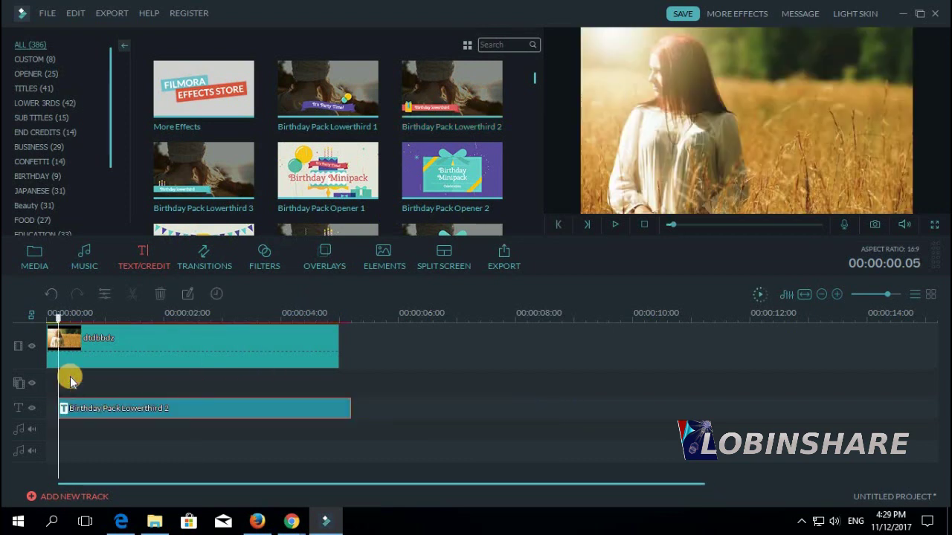
left_click(177, 313)
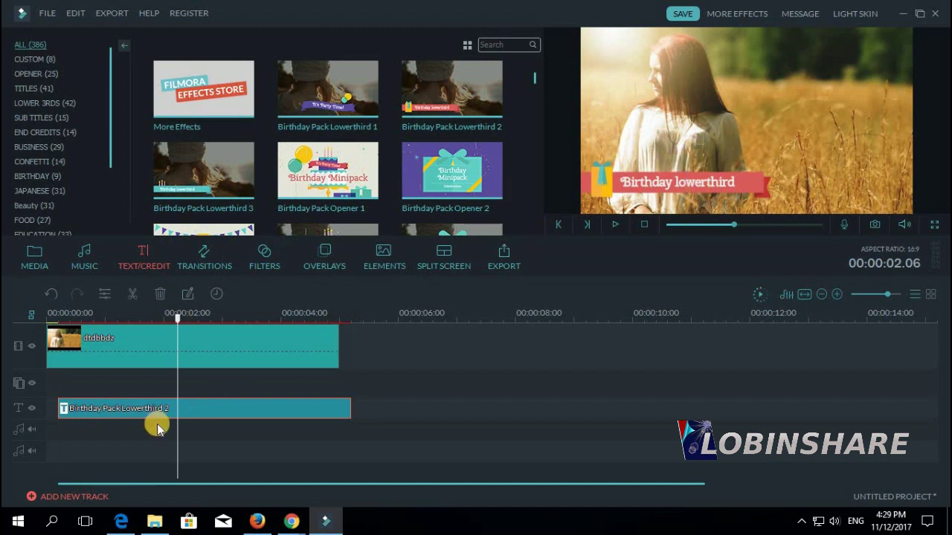
Replace the lower-third title text with 'Pretty Girl' at font size 40
left_click(109, 294)
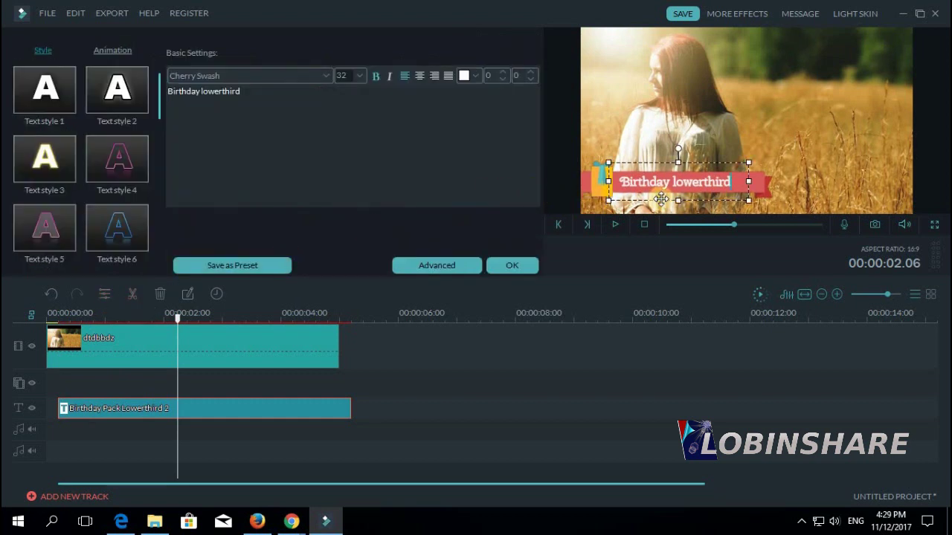
double_click(739, 186)
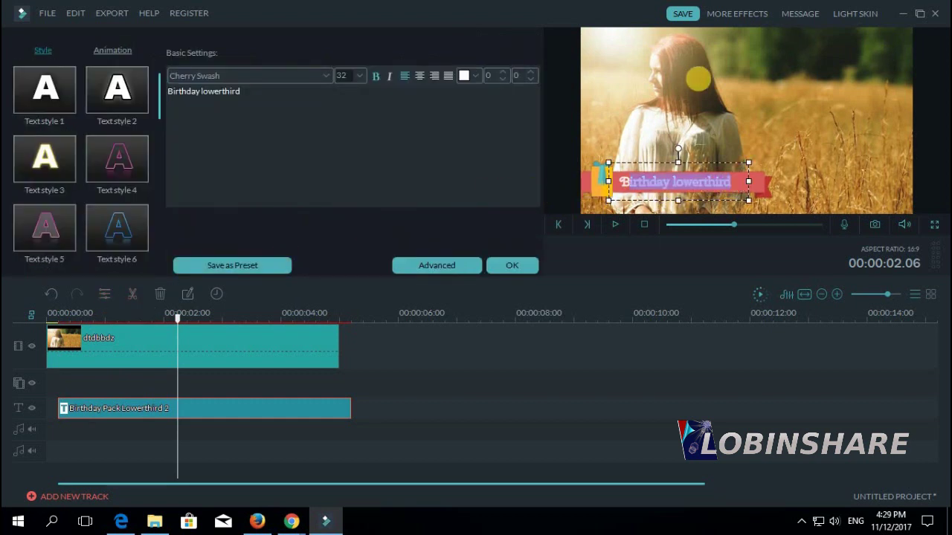
type("Pretty Girl")
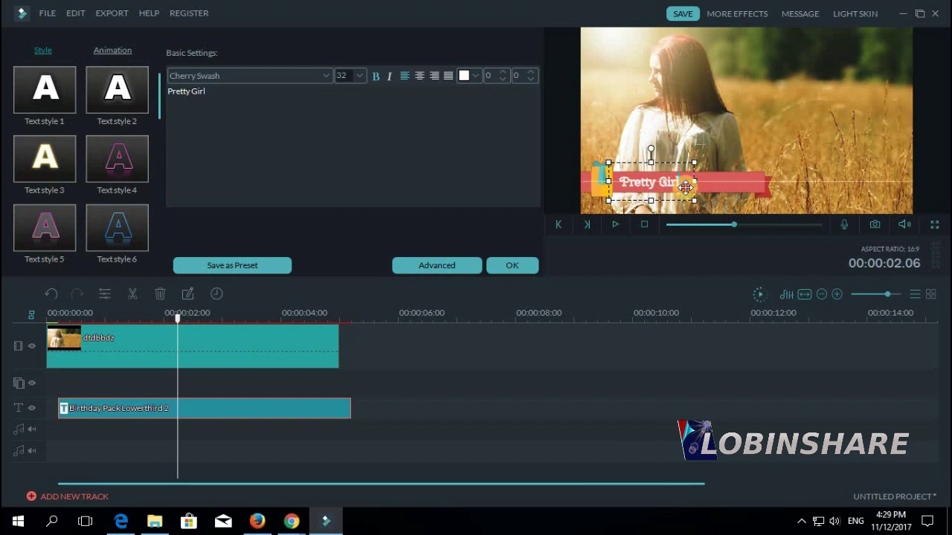
left_click_drag(687, 189, 584, 188)
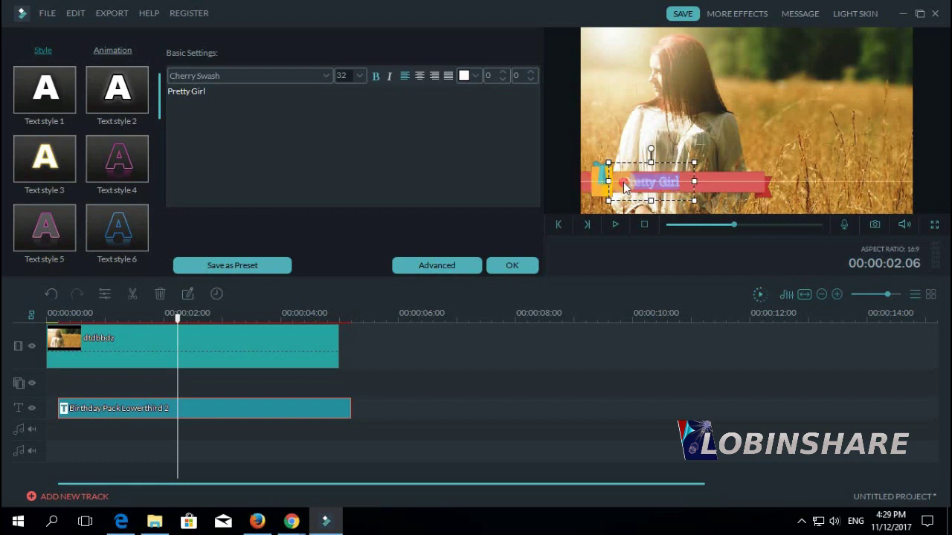
left_click(369, 47)
left_click(362, 77)
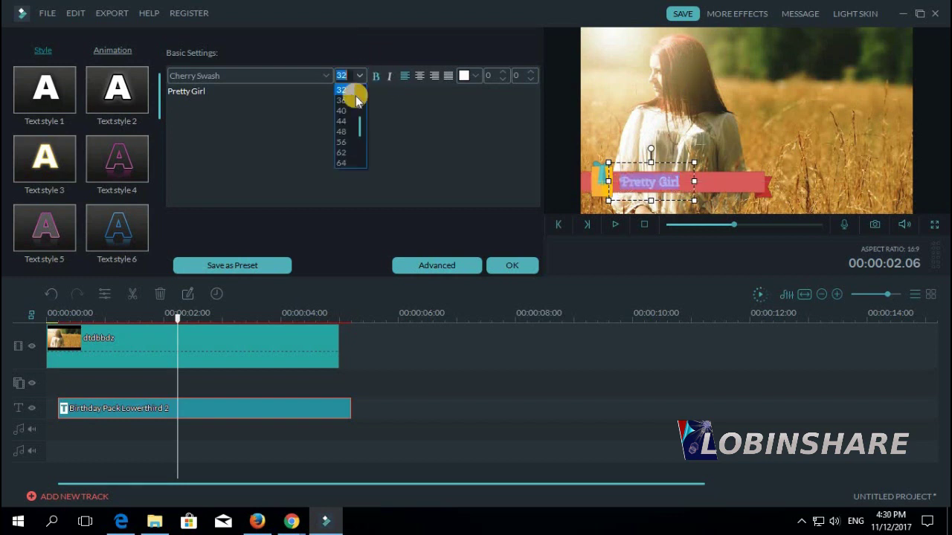
left_click(360, 95)
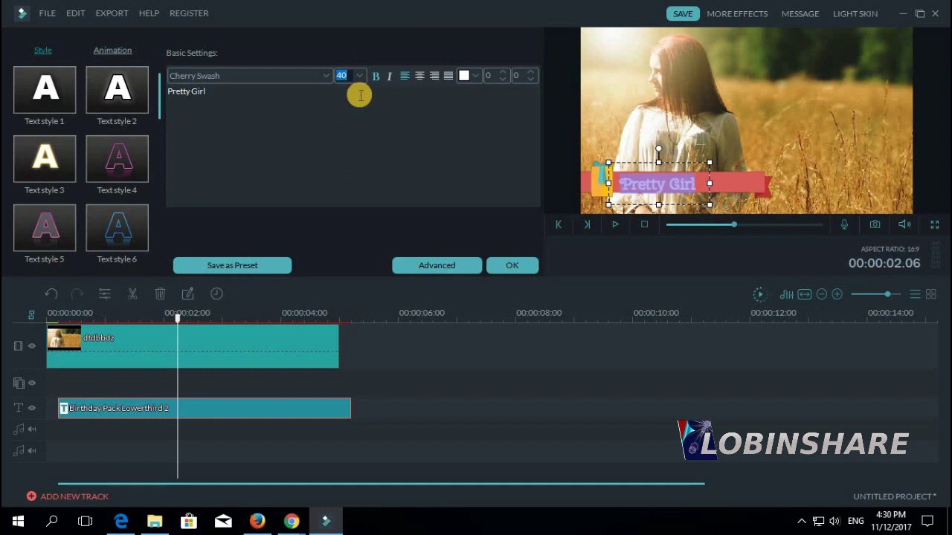
Make the 'Pretty Girl' text blue in Comic Sans MS Bold
left_click(465, 76)
left_click(462, 111)
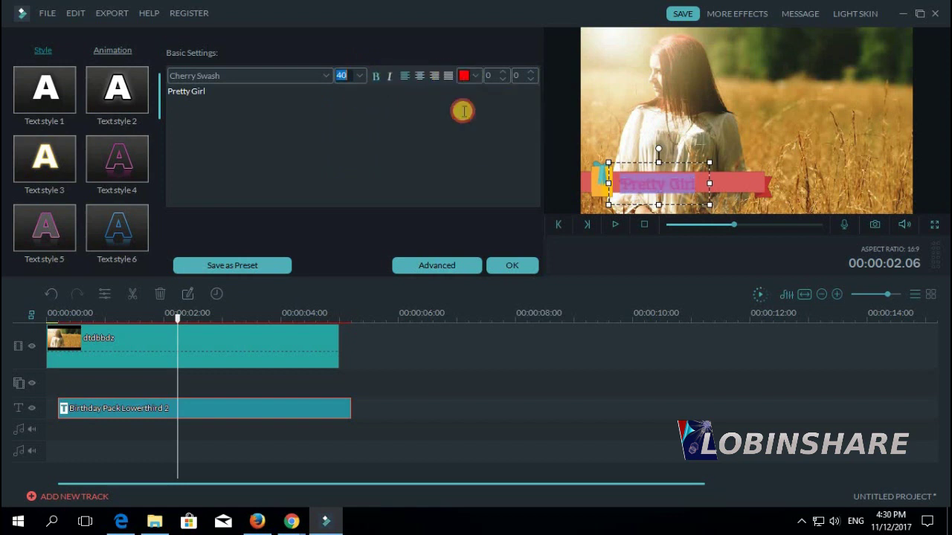
left_click(469, 76)
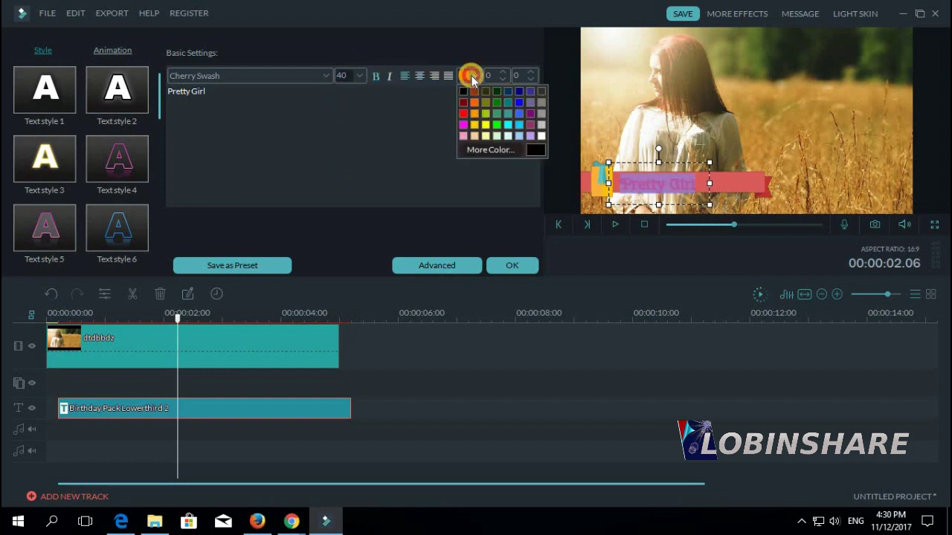
left_click(518, 104)
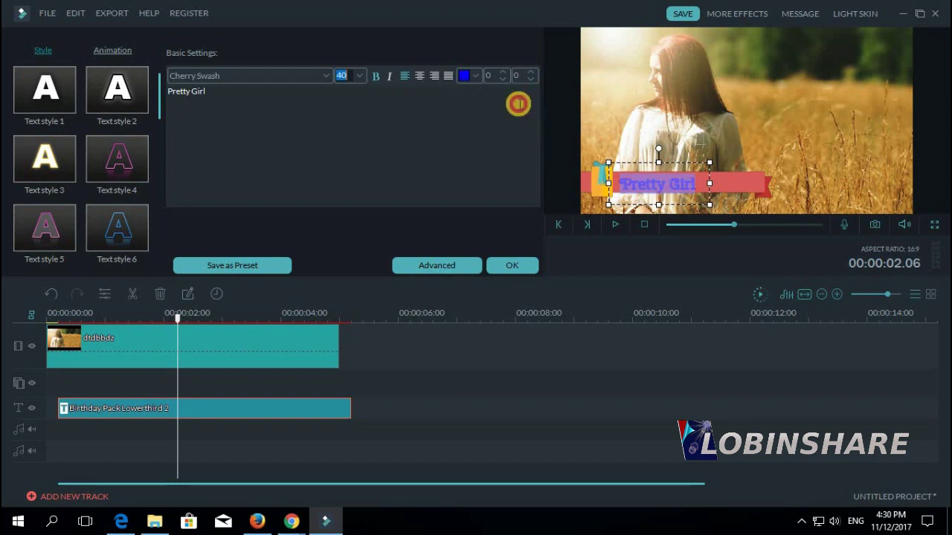
left_click(329, 76)
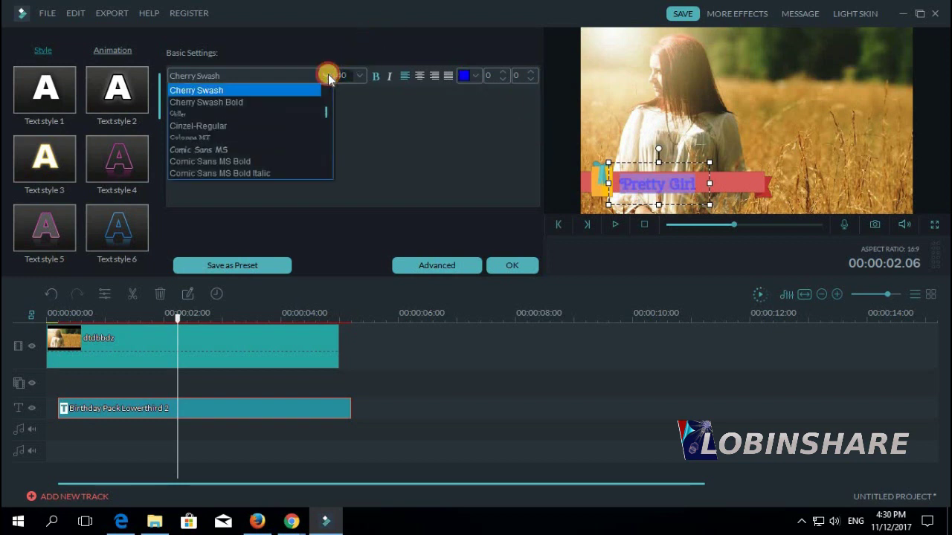
left_click(247, 163)
Widen the lower-third banner, nudge the text right, set size 48, and apply
left_click(788, 168)
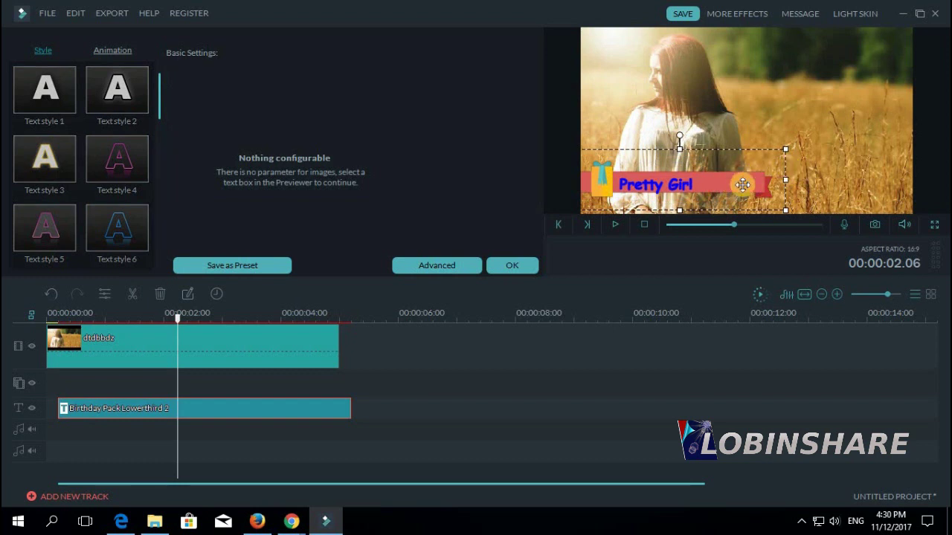
left_click_drag(786, 151, 825, 142)
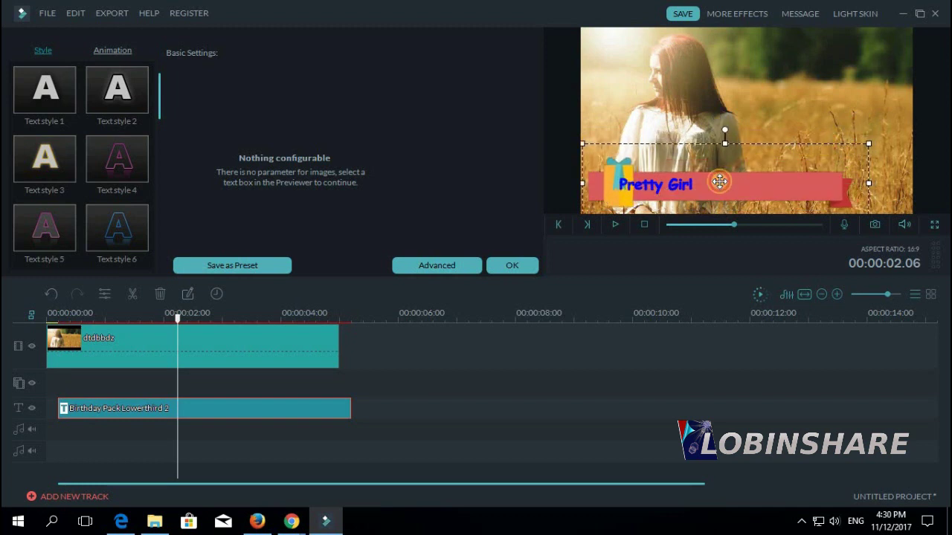
left_click(678, 187)
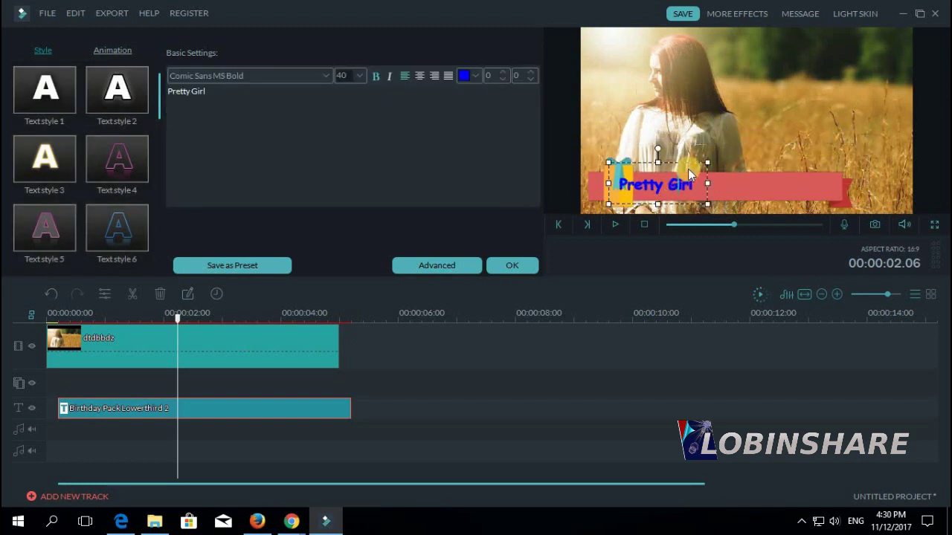
left_click_drag(697, 162, 718, 162)
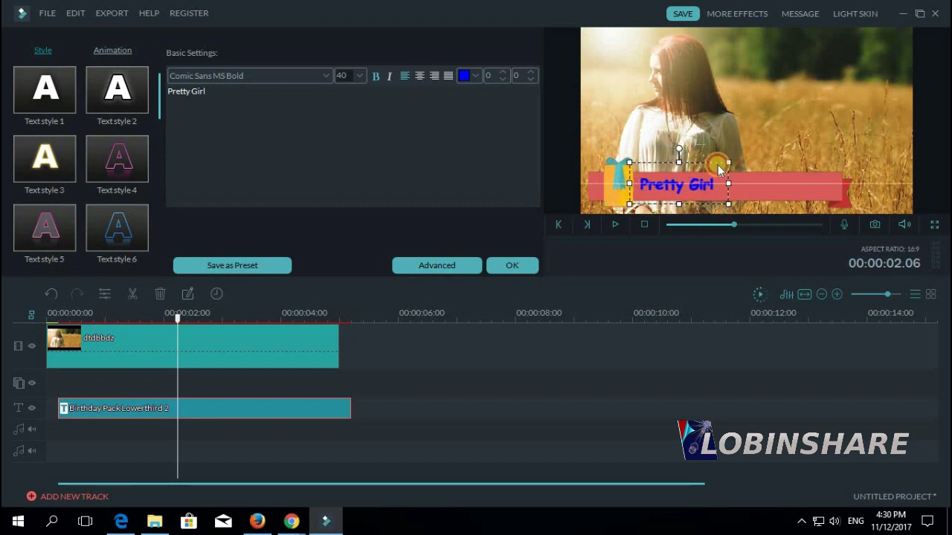
left_click(359, 75)
left_click(347, 110)
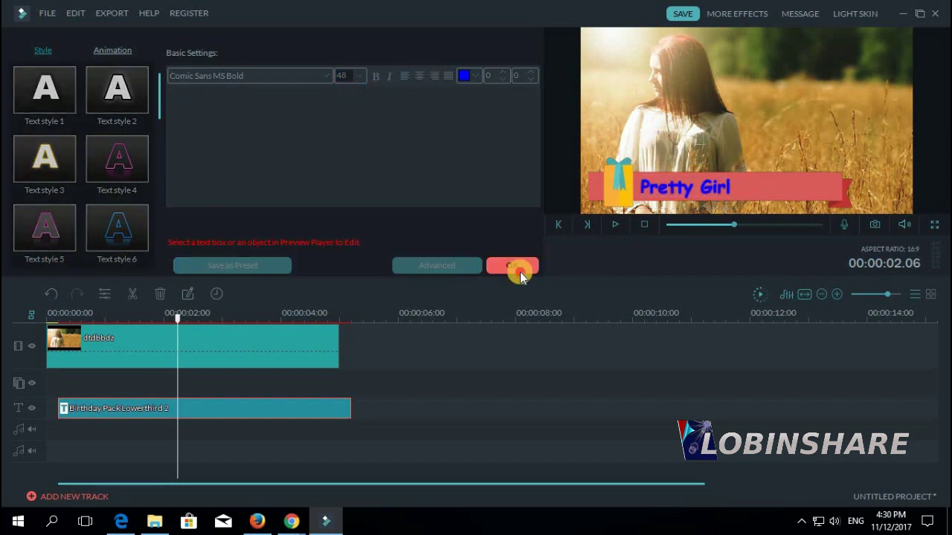
left_click(518, 267)
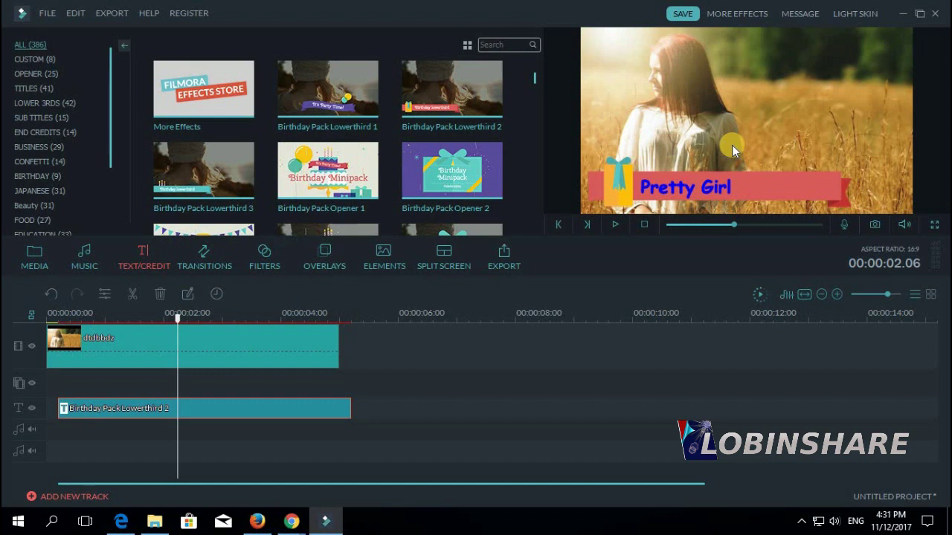
Import the youtube-high-resolution-logo image from Pictures into the media library
left_click(38, 253)
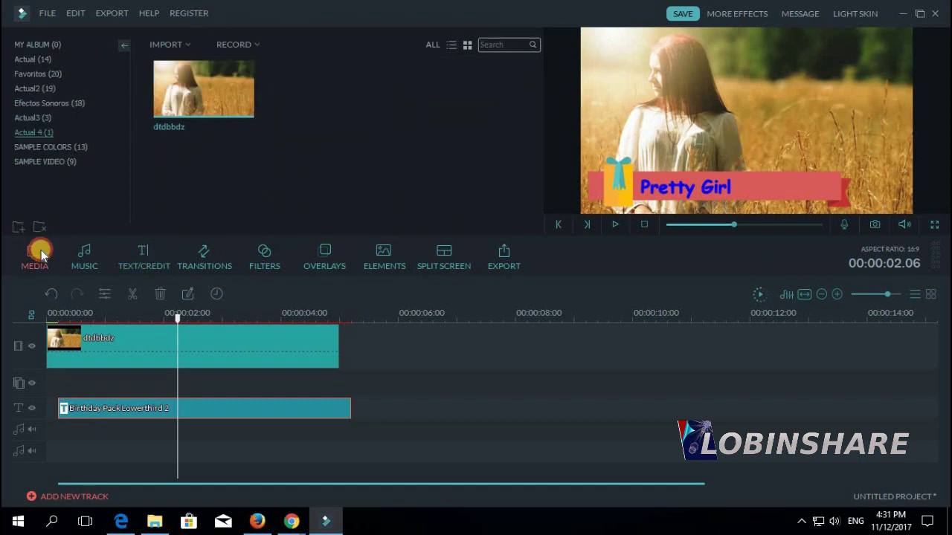
left_click(161, 44)
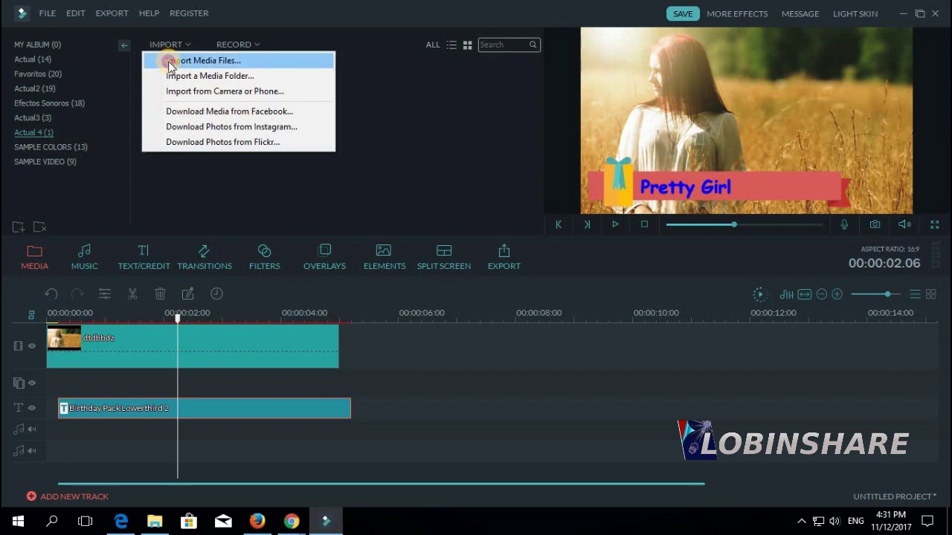
left_click(167, 61)
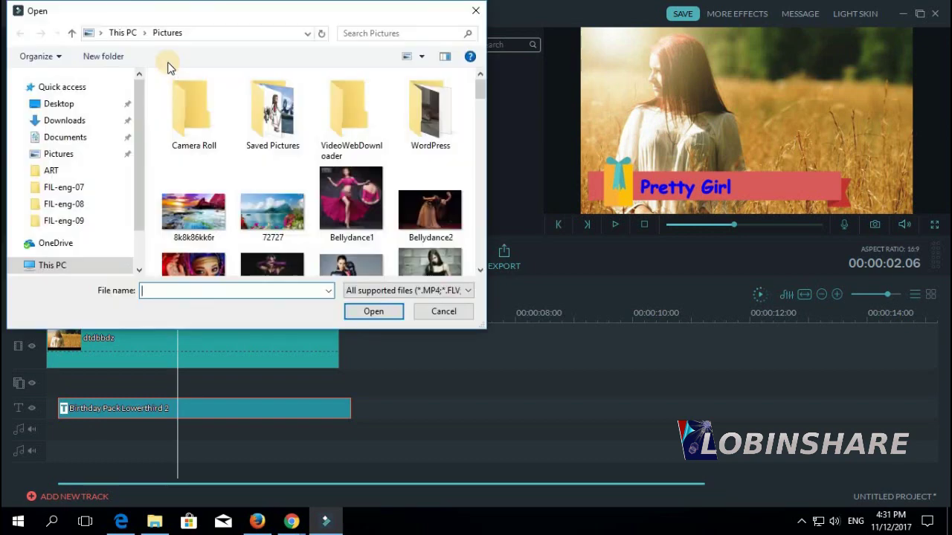
left_click(80, 156)
left_click_drag(481, 89, 481, 249)
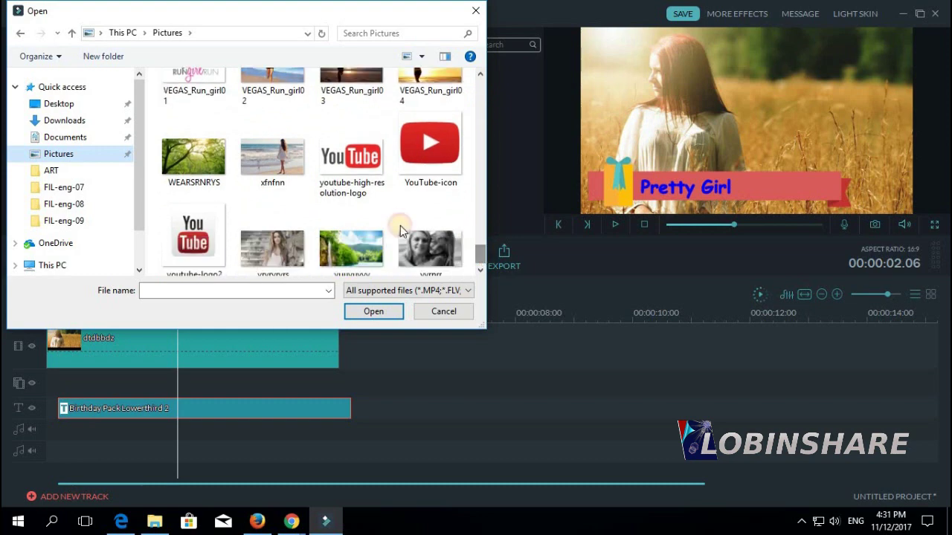
left_click(362, 159)
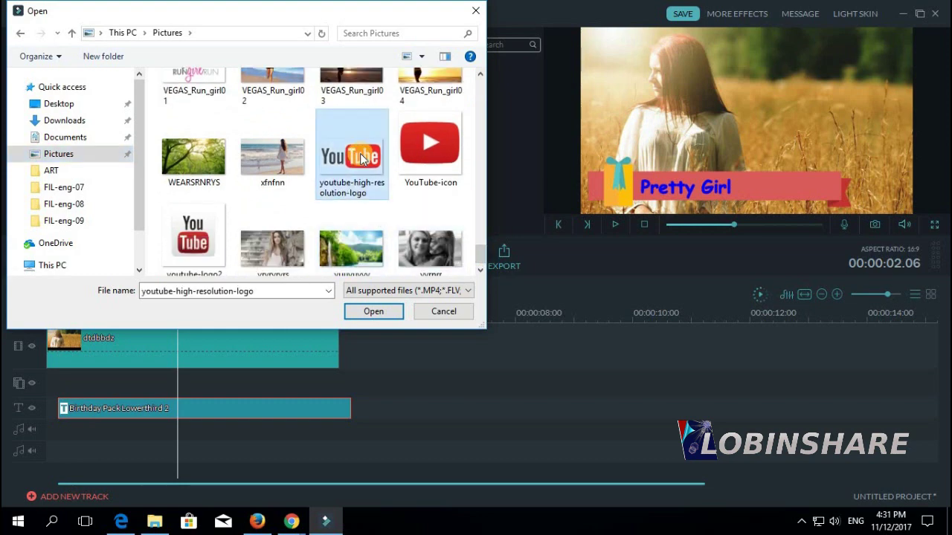
left_click(372, 310)
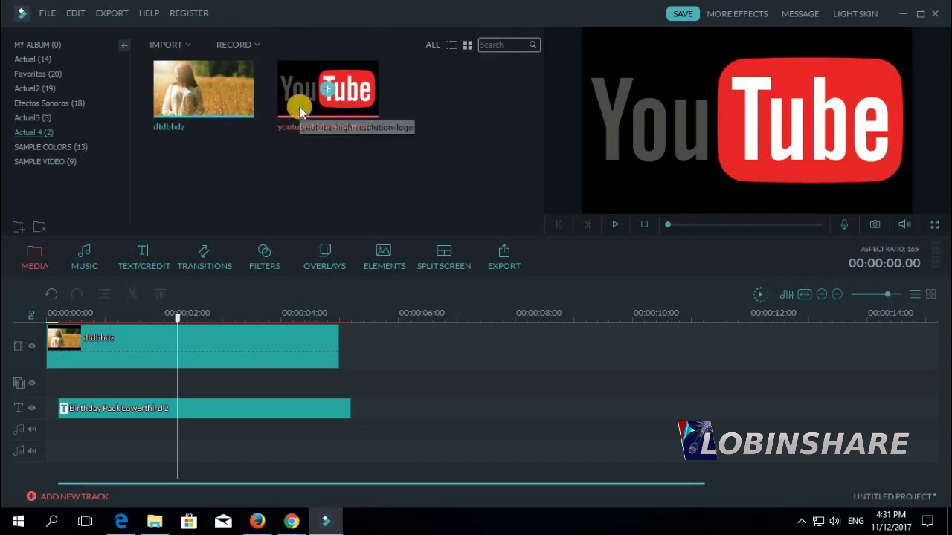
Add the YouTube logo to the overlay track, shrink it, and move it to the top-right
left_click_drag(300, 107, 104, 378)
left_click(206, 319)
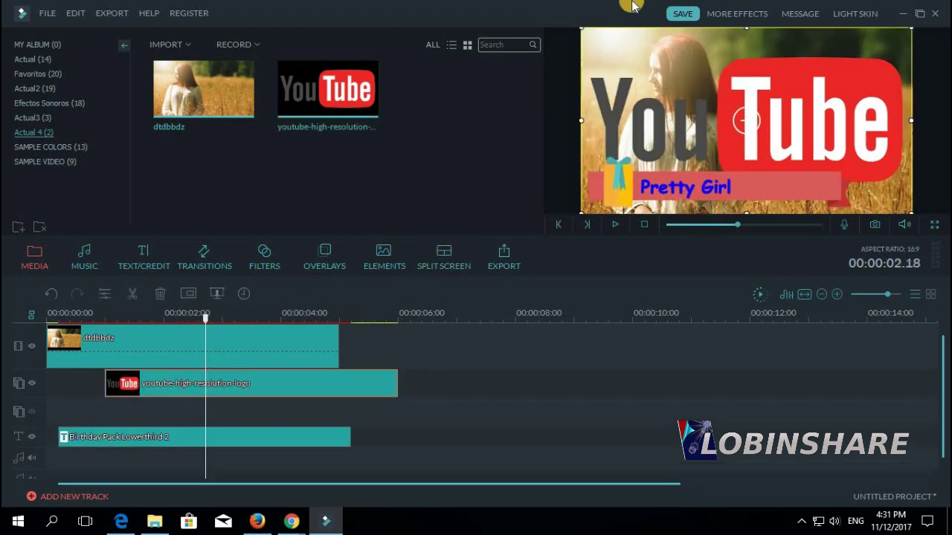
left_click_drag(579, 28, 690, 88)
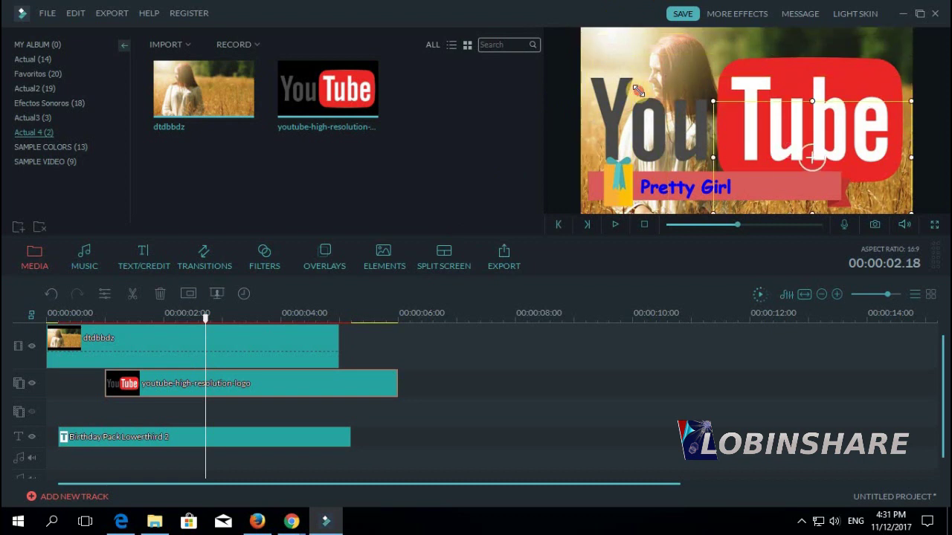
left_click_drag(724, 137, 748, 119)
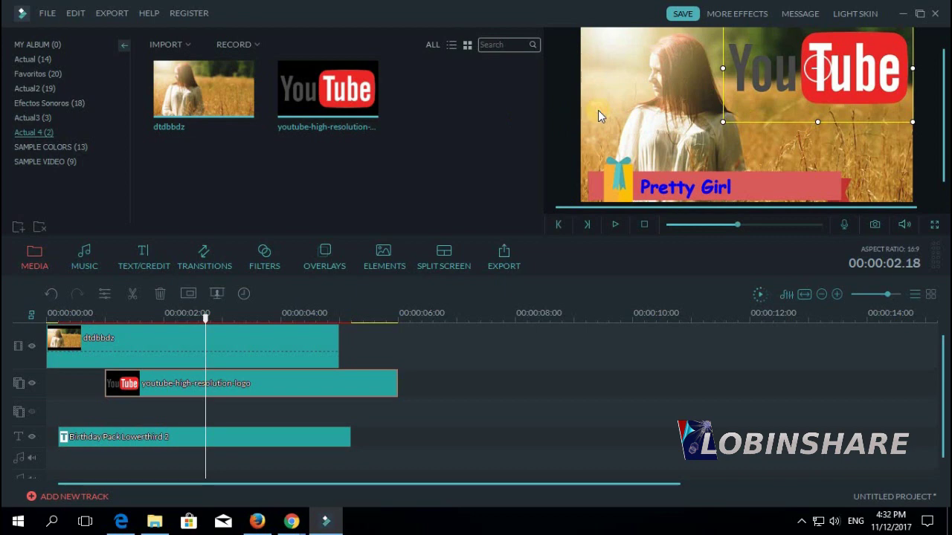
Capture a snapshot of the current frame as Snapshot_0 and open its options
left_click(871, 225)
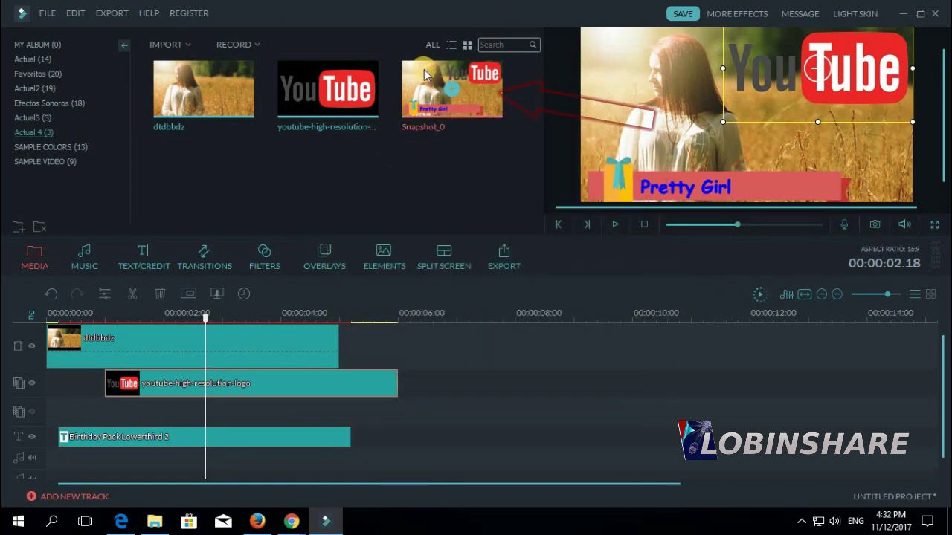
right_click(487, 107)
Navigate to Documents > Wondershare Filmora > UserSource > Snapshot in File Explorer
left_click(517, 240)
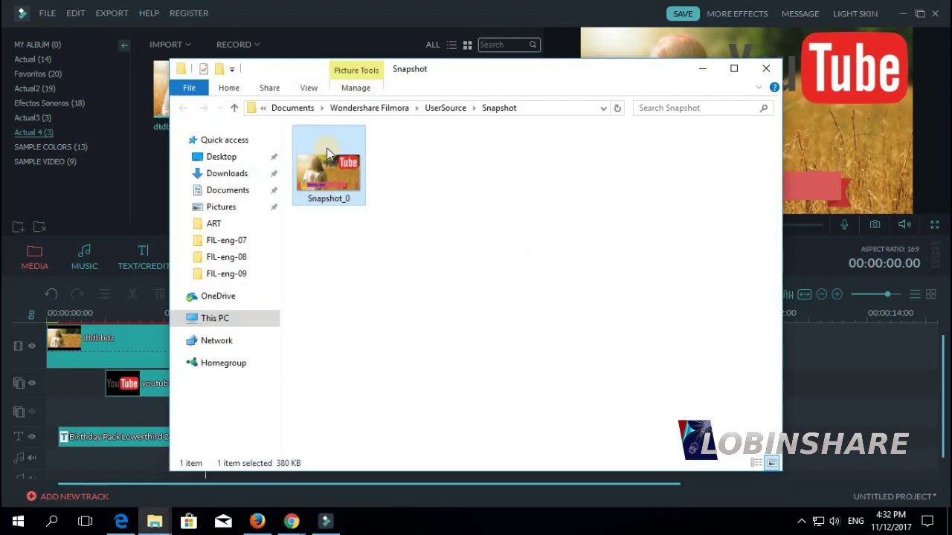
left_click(304, 113)
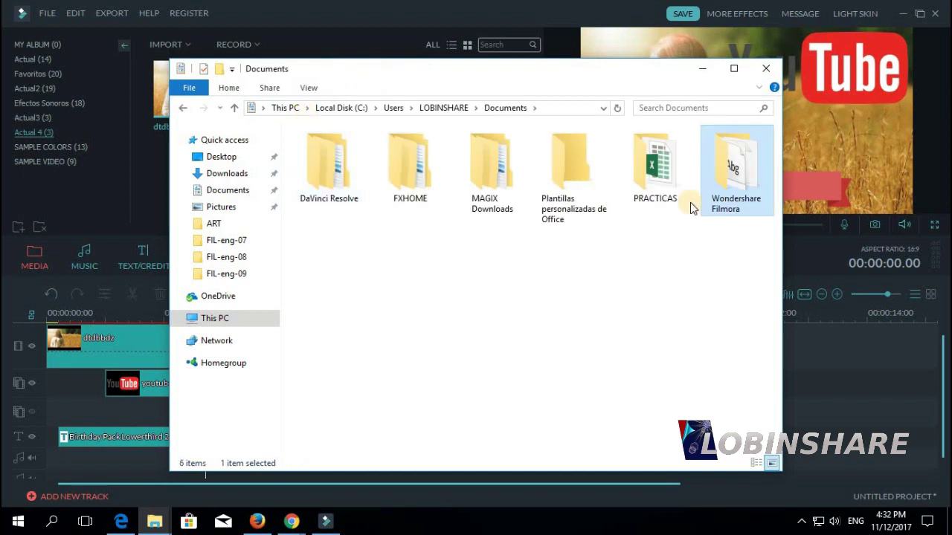
double_click(728, 187)
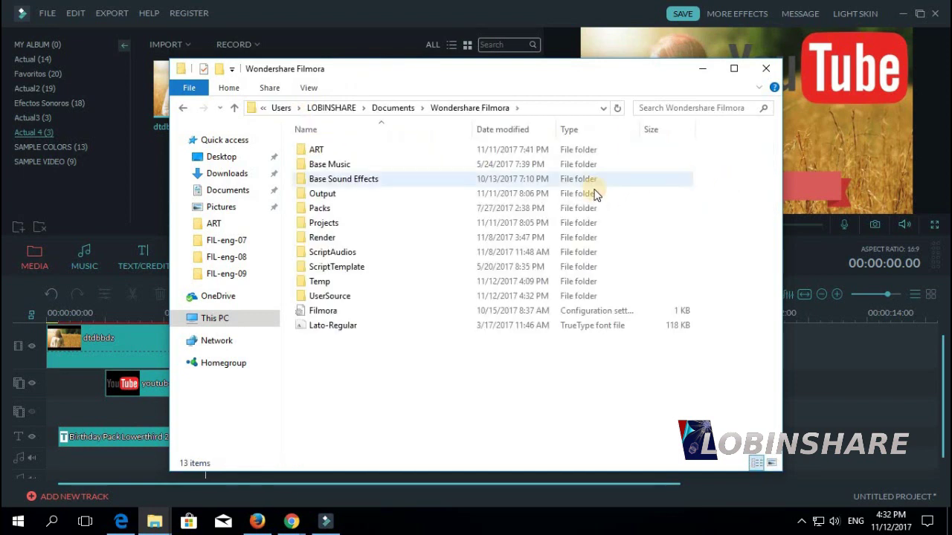
double_click(380, 301)
double_click(357, 180)
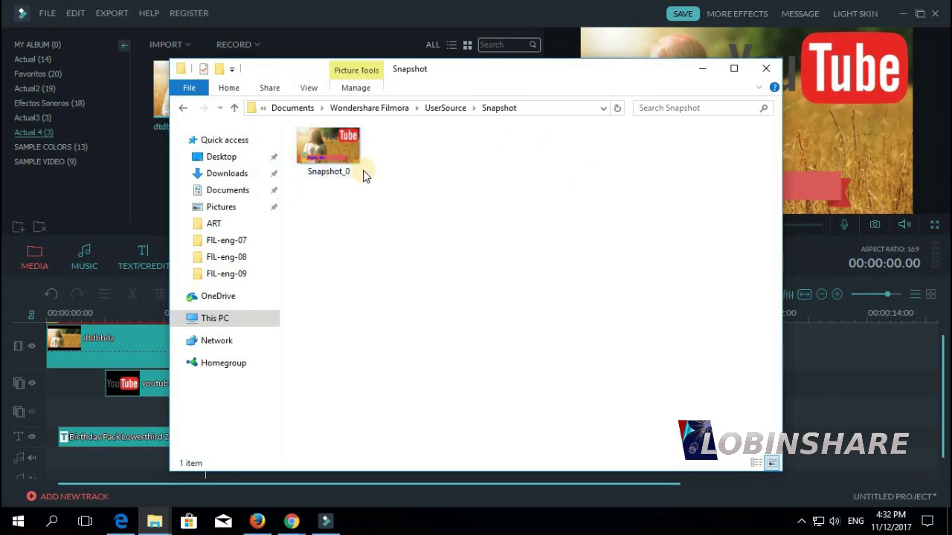
Check Snapshot_0's properties, then open the PNG in Photos
left_click(353, 154)
right_click(353, 153)
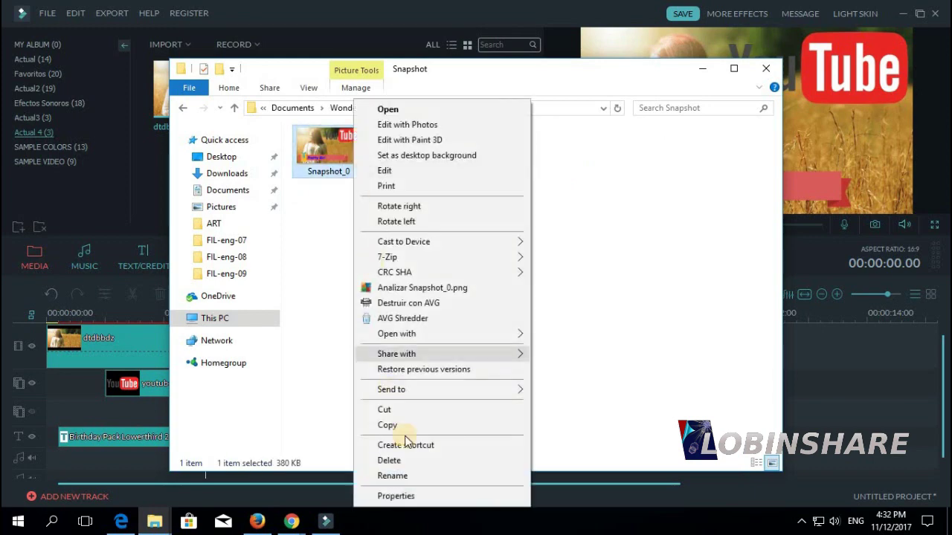
left_click(409, 498)
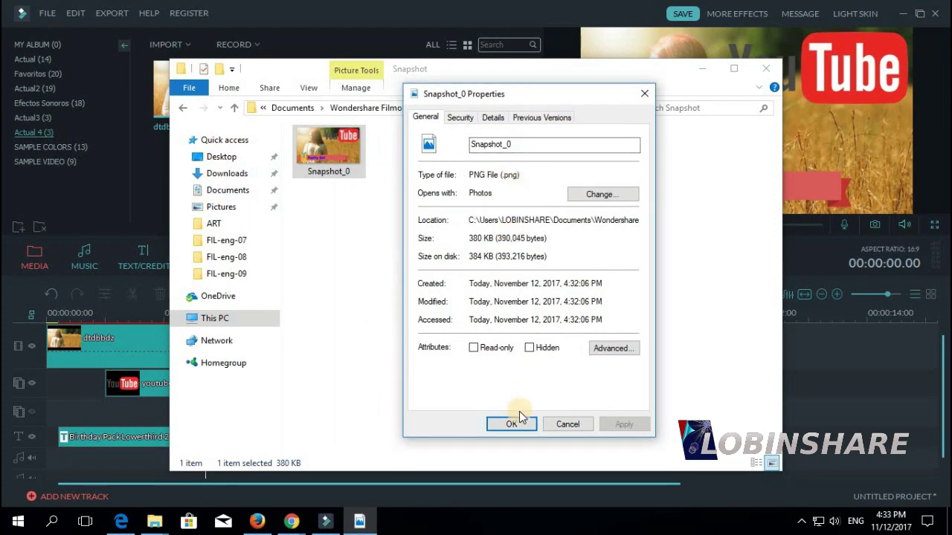
left_click(520, 424)
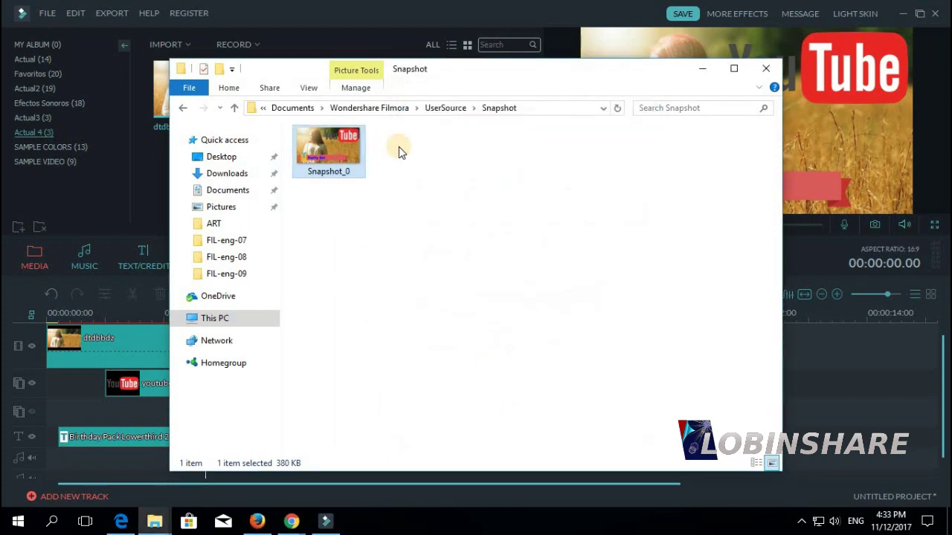
double_click(349, 139)
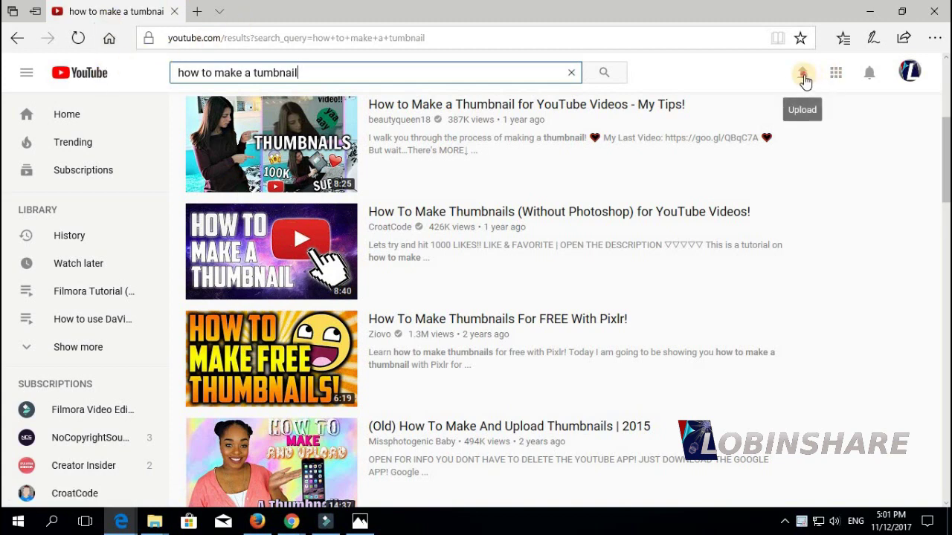
Upload the How To Organize video from the Videos folder to YouTube
left_click(804, 78)
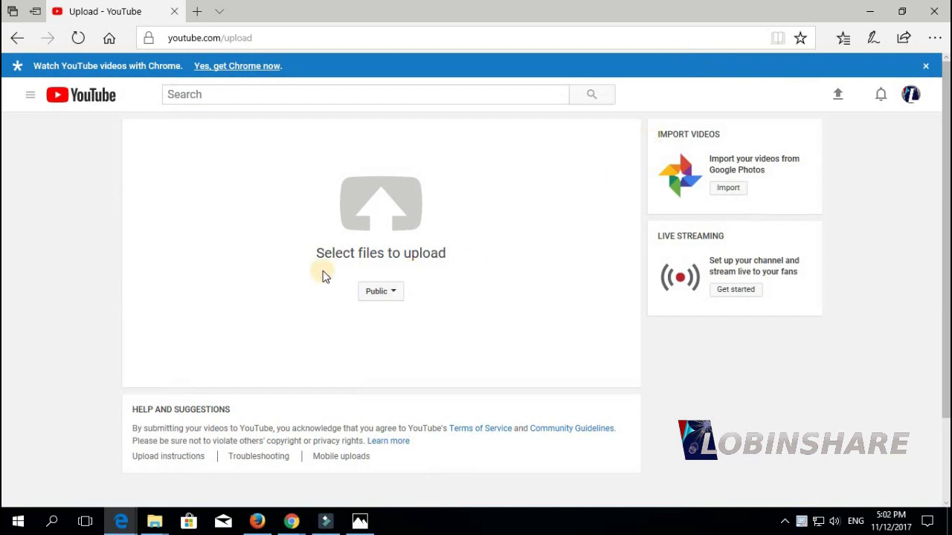
left_click(385, 212)
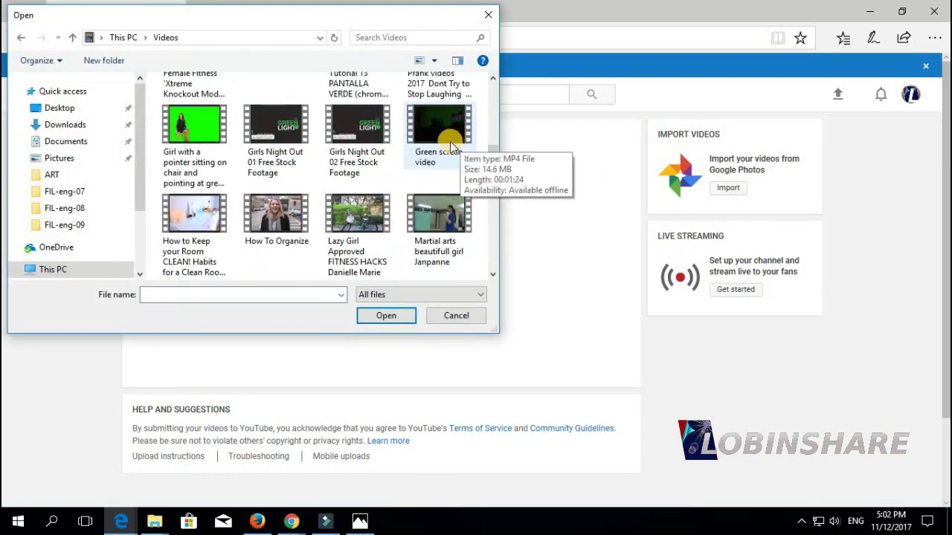
left_click(298, 222)
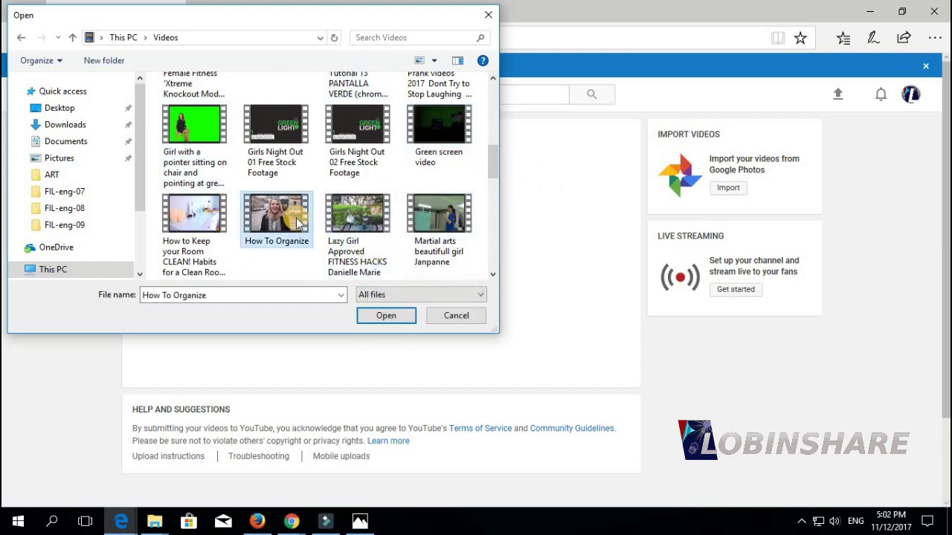
left_click(388, 319)
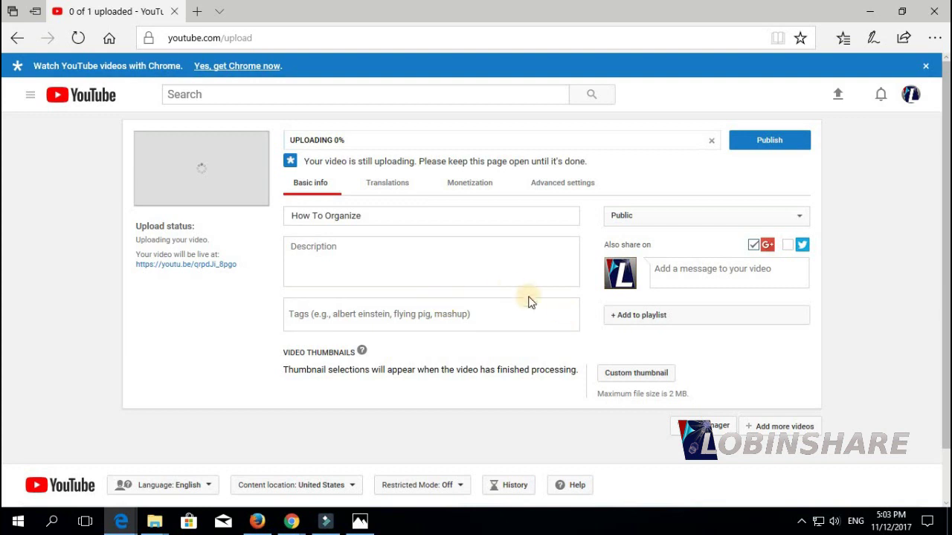
Upload Snapshot_0 from Documents > Wondershare Filmora > UserSource > Snapshot as the video's custom thumbnail
left_click(652, 376)
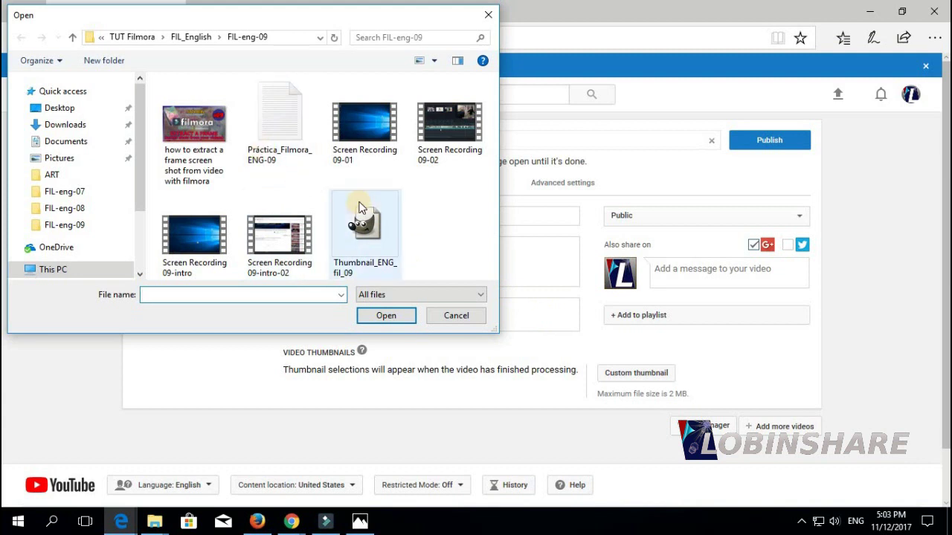
left_click(82, 147)
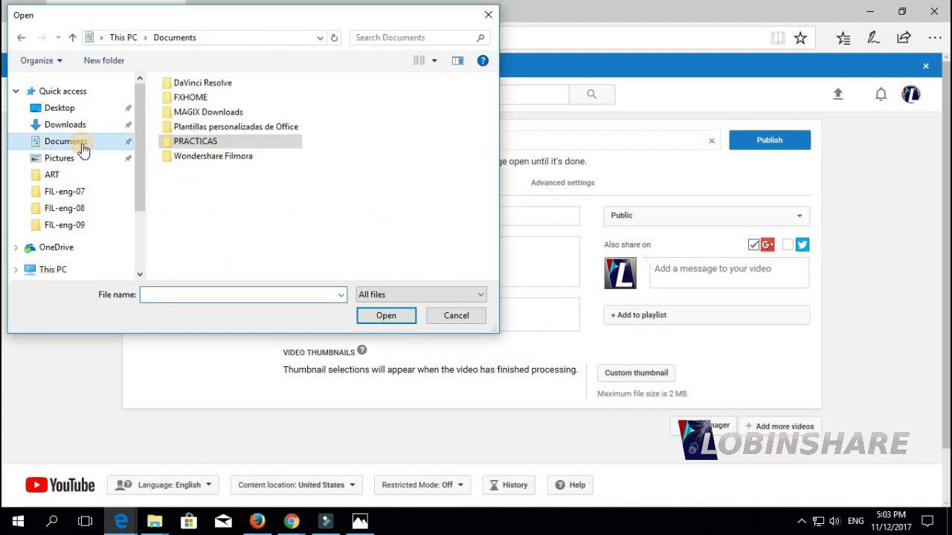
double_click(180, 157)
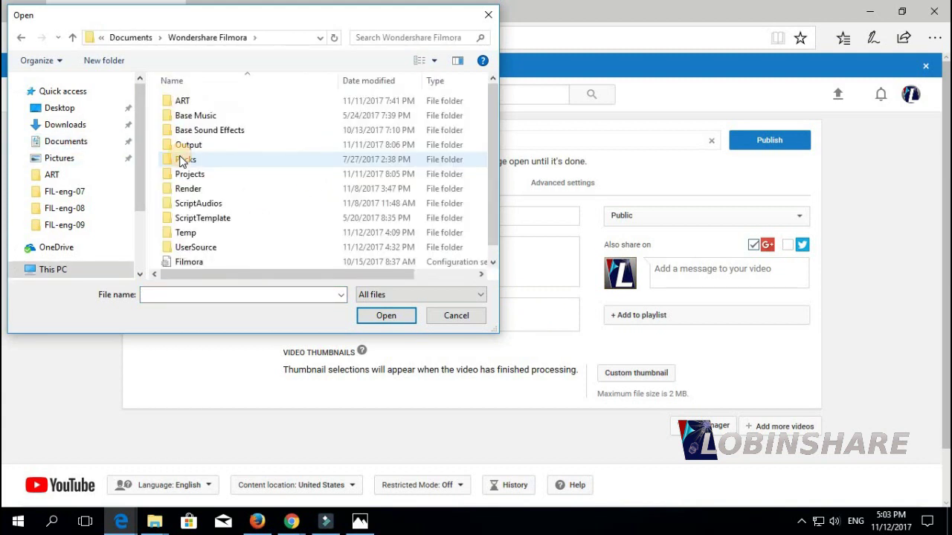
double_click(195, 247)
double_click(211, 132)
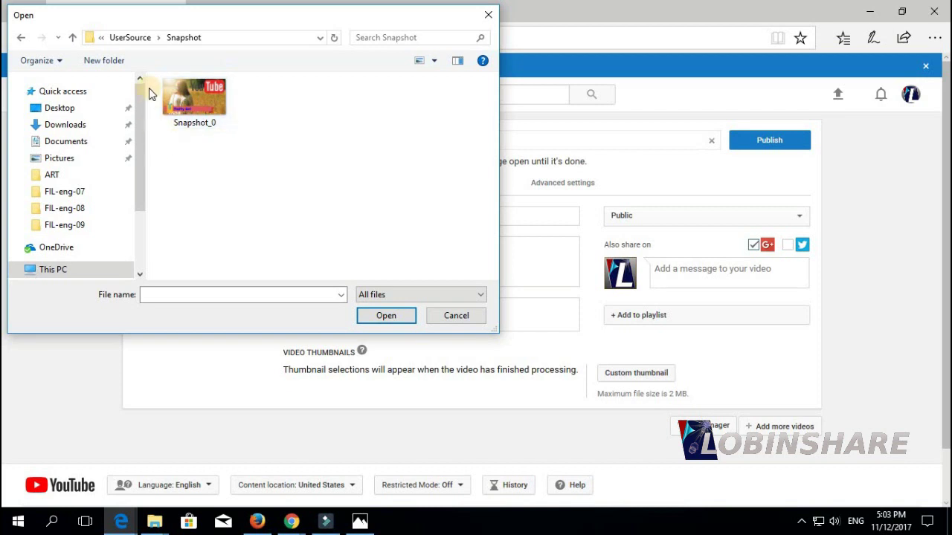
left_click(200, 95)
double_click(200, 96)
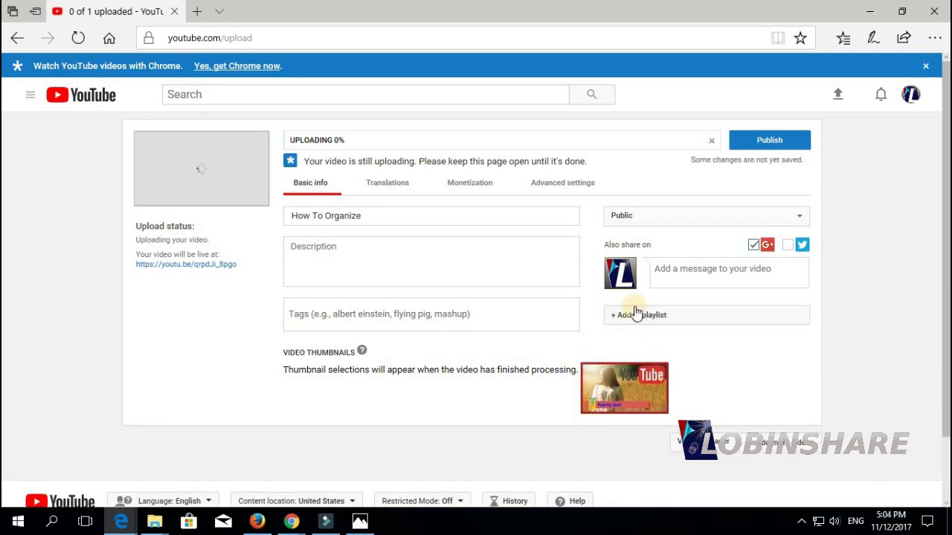
mouse_move(649, 388)
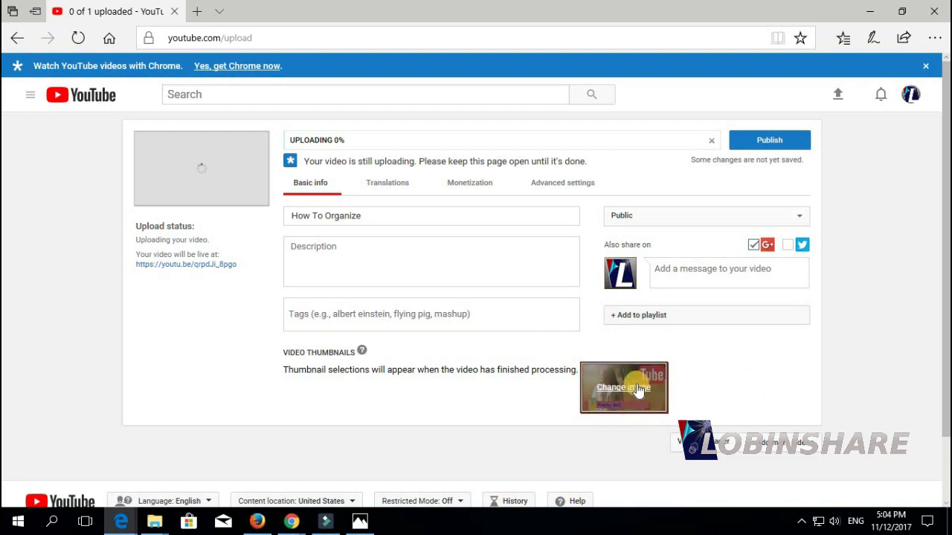
Minimize the YouTube window and close the photo viewer and Snapshot folder
left_click(868, 12)
left_click(849, 22)
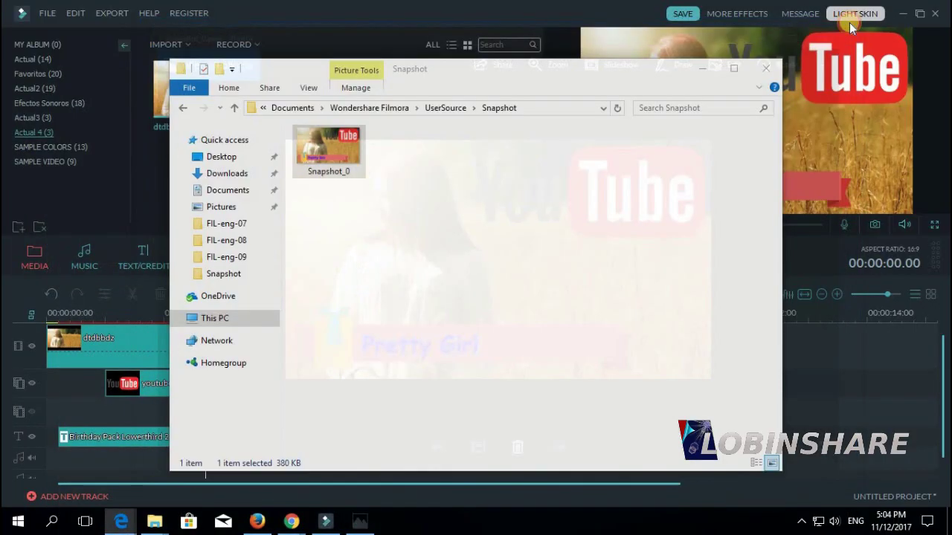
left_click(775, 73)
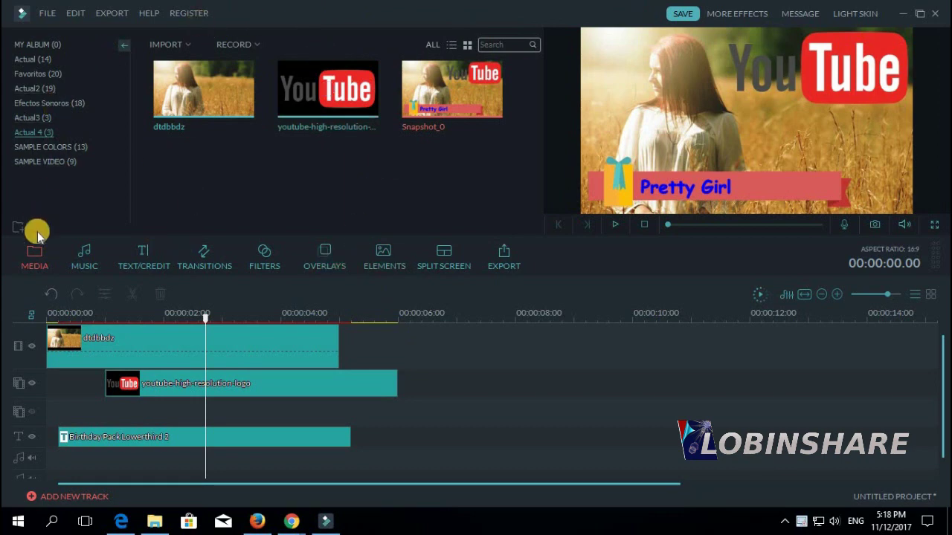
Import the How To Organize video from This PC > Videos into the media library
left_click(170, 45)
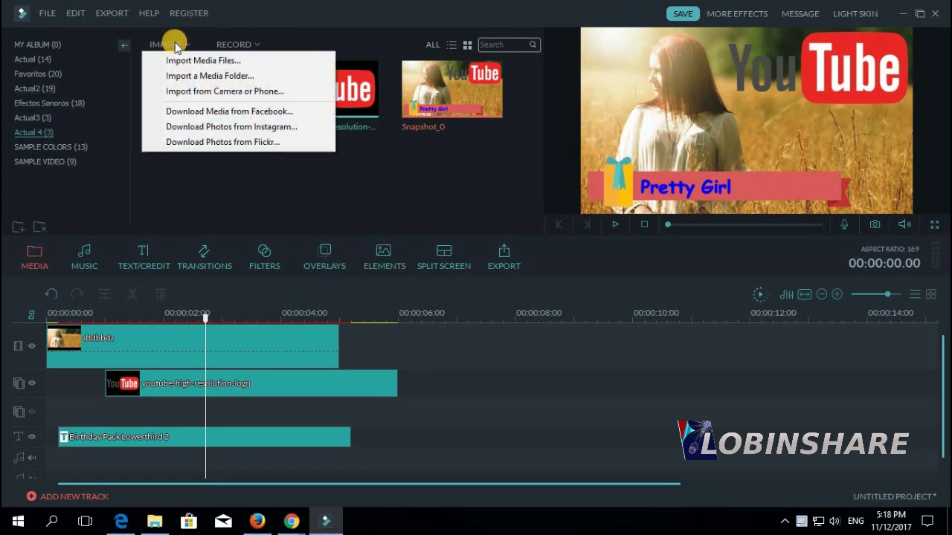
left_click(181, 61)
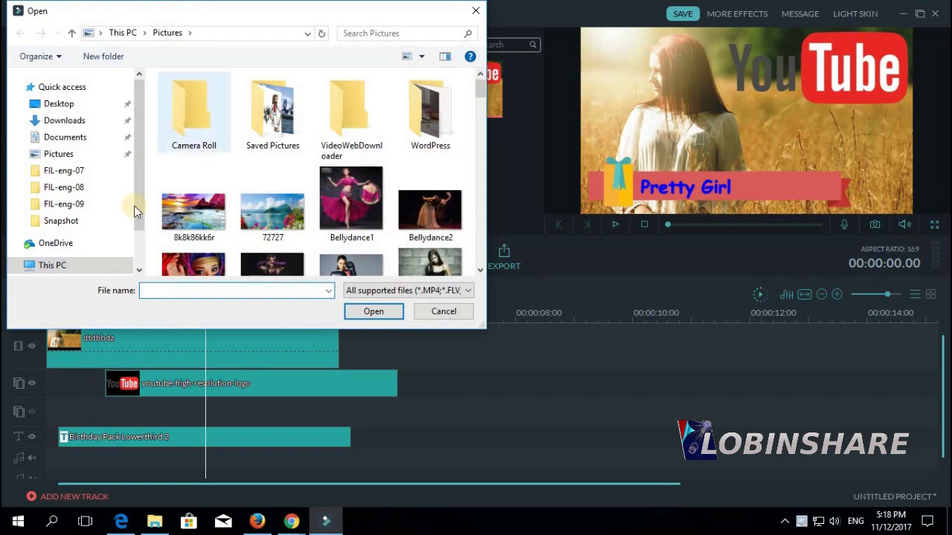
left_click(66, 266)
scroll(238, 242, "down", 2)
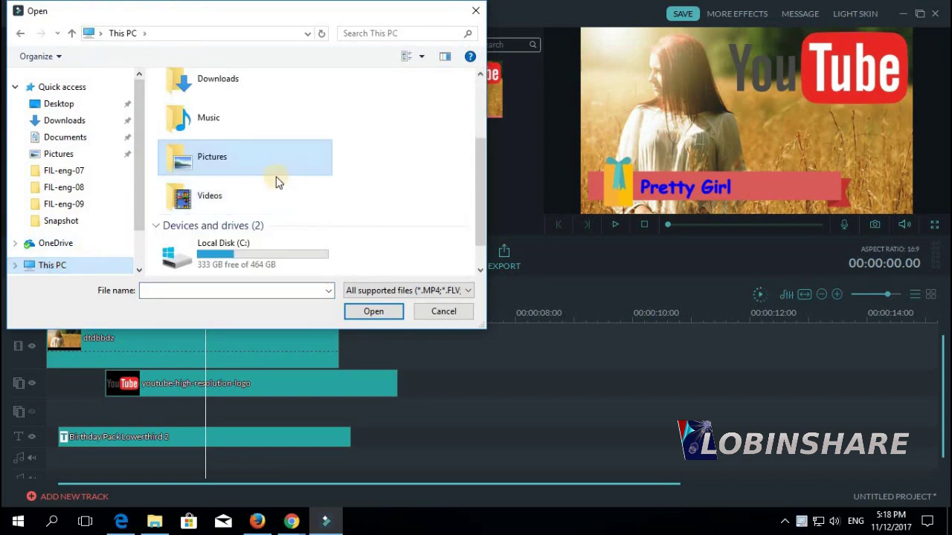
double_click(259, 248)
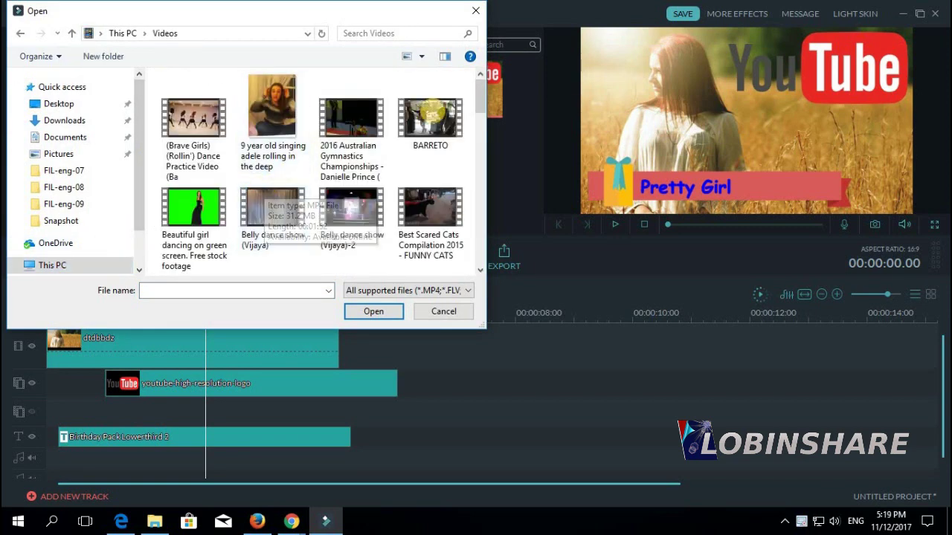
left_click_drag(480, 95, 475, 153)
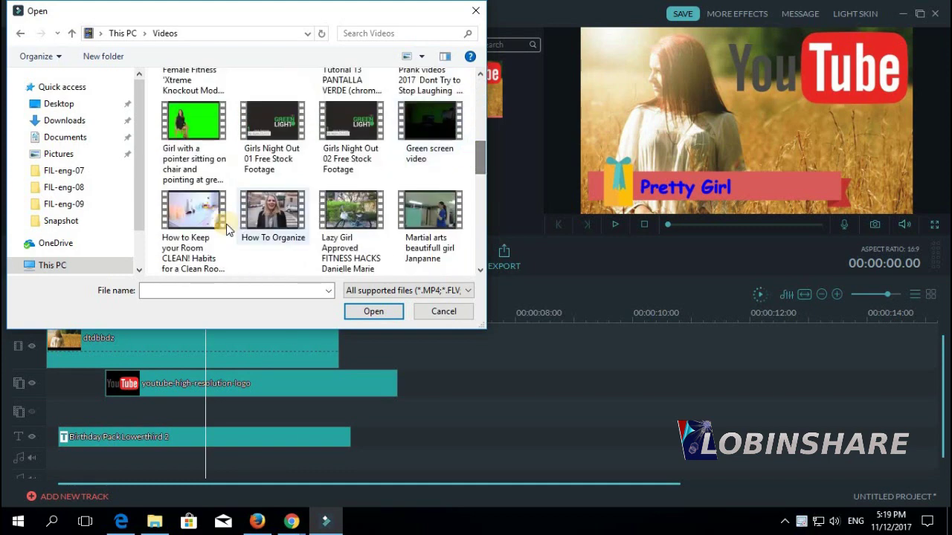
left_click(272, 212)
left_click(363, 311)
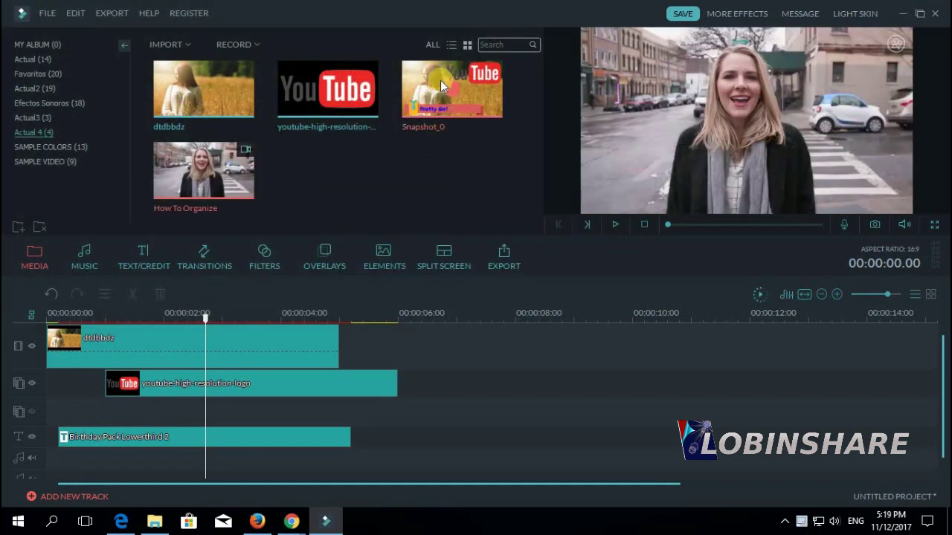
Remove the old image, logo and title clips and place How To Organize alone on the video track
left_click_drag(460, 72, 349, 404)
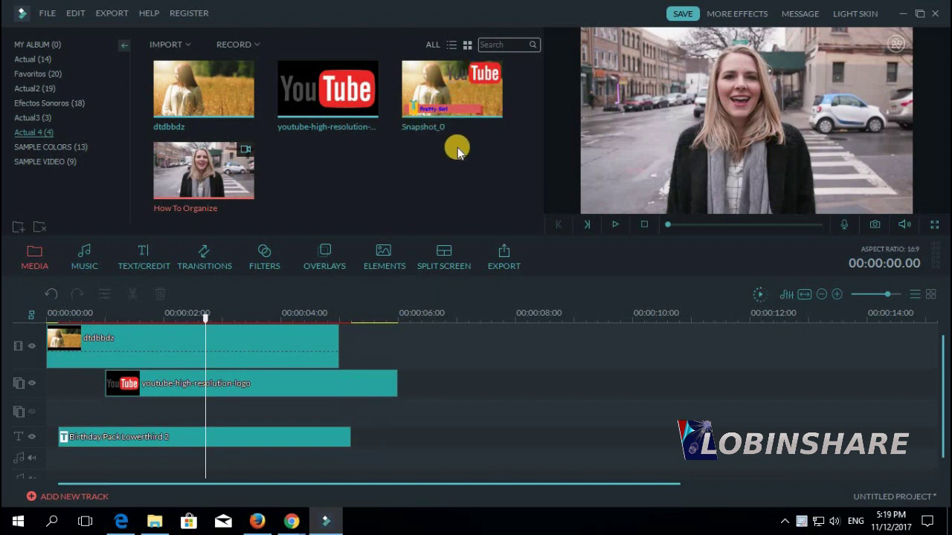
left_click_drag(476, 98, 64, 334)
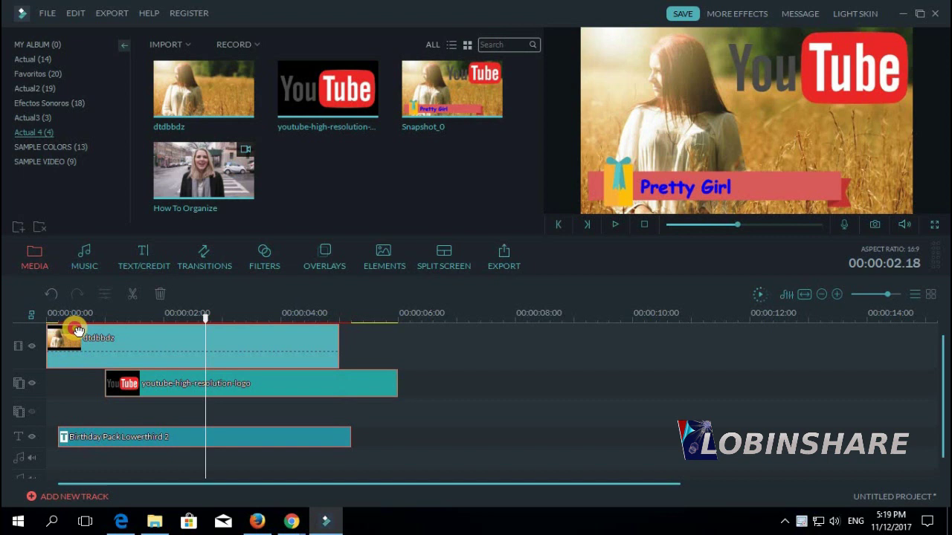
left_click(158, 295)
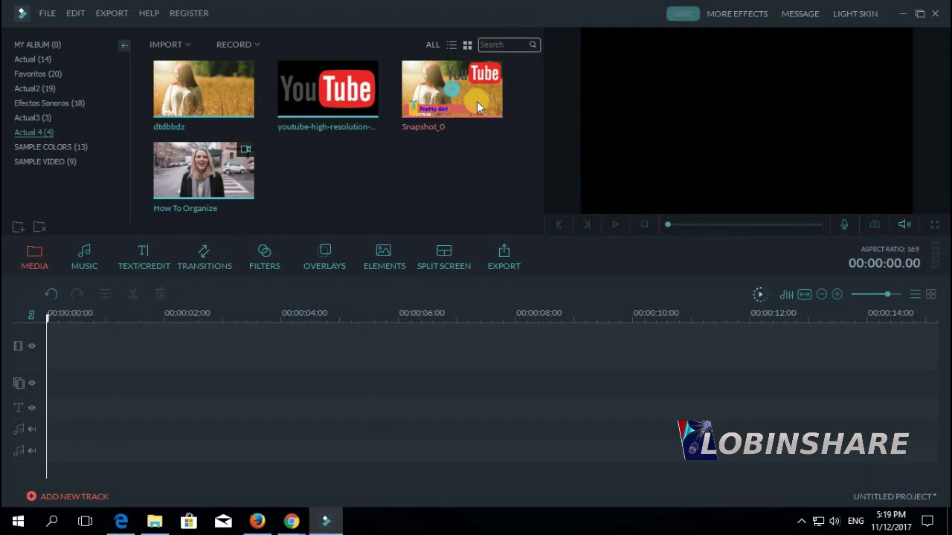
left_click(226, 174)
left_click_drag(227, 175, 158, 363)
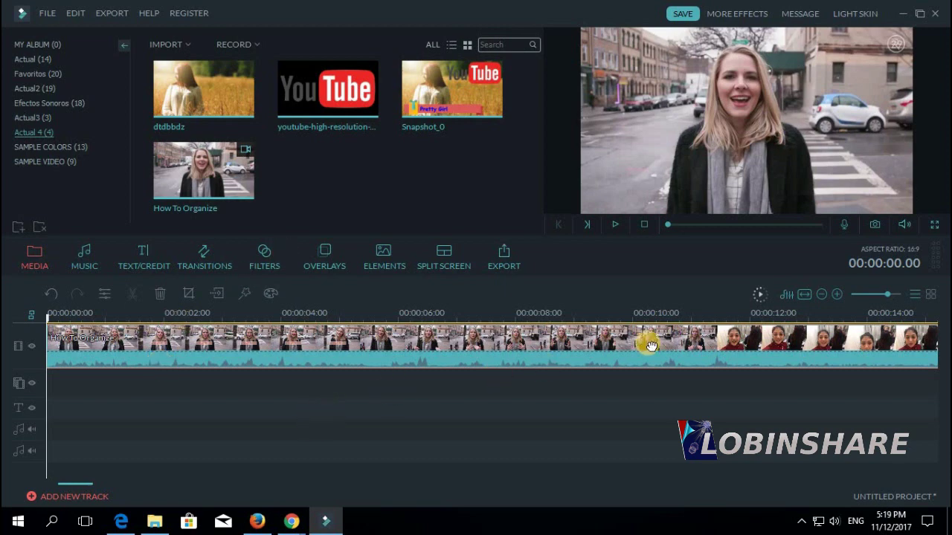
Zoom out the timeline and split the How To Organize clip at about 00:04:47
left_click_drag(889, 296, 873, 298)
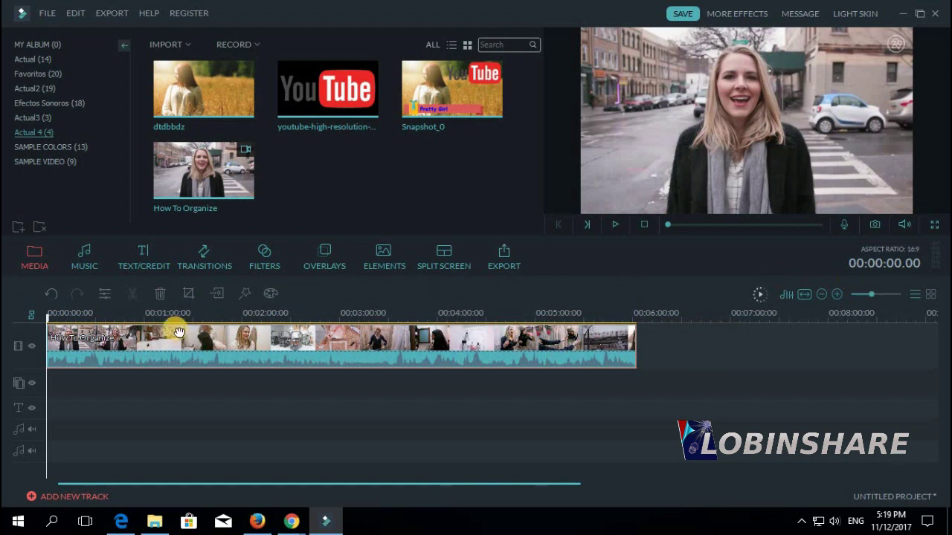
left_click(450, 316)
left_click(498, 316)
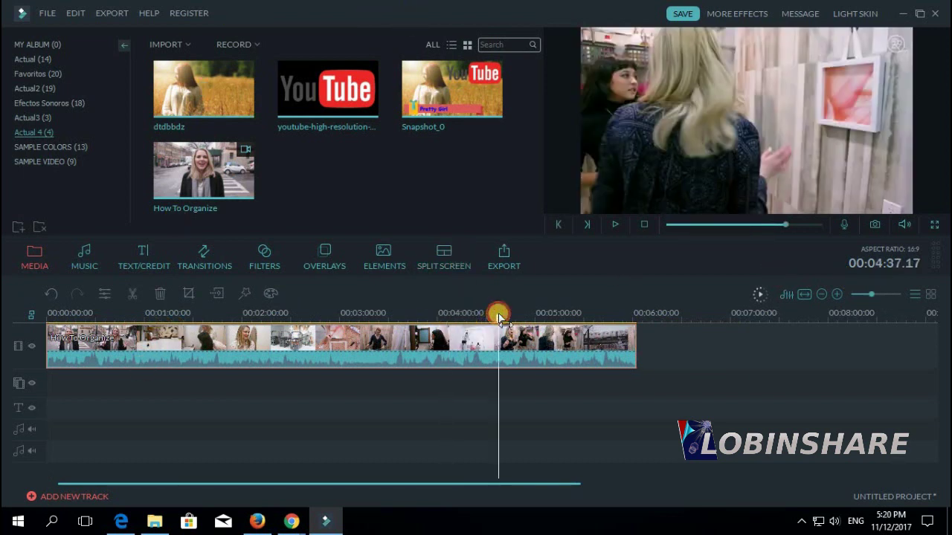
left_click(509, 314)
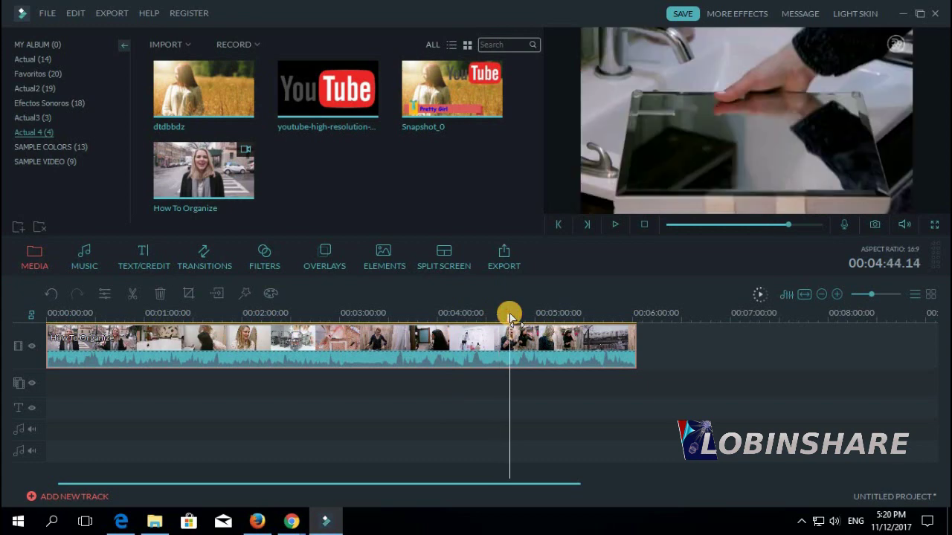
left_click(615, 223)
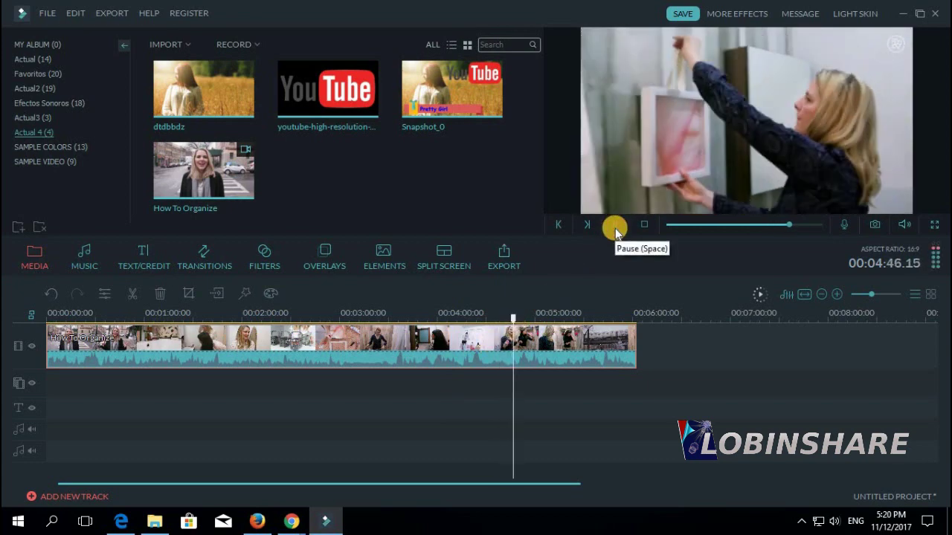
left_click(615, 226)
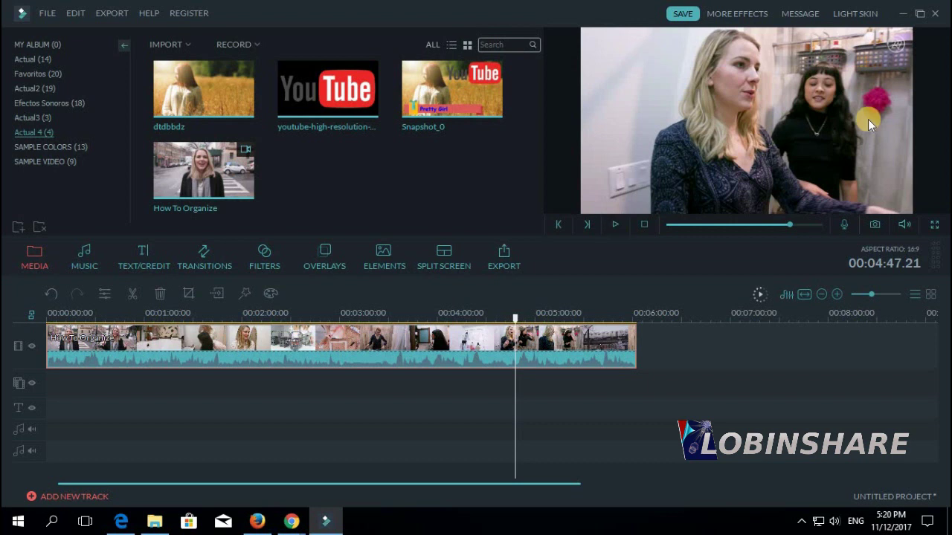
left_click(130, 301)
Return the playhead to the split point at 00:04:48.00 and bring up the title library
left_click(415, 316)
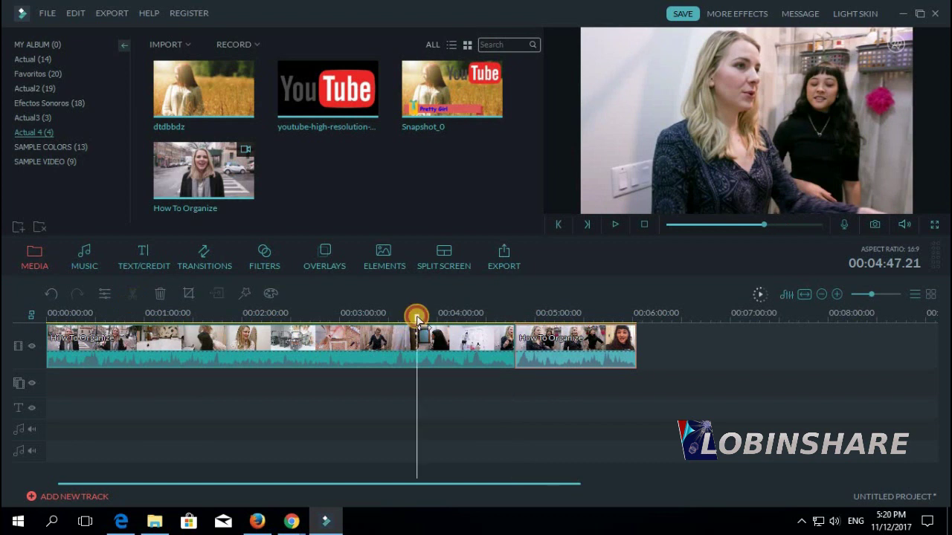
left_click(463, 319)
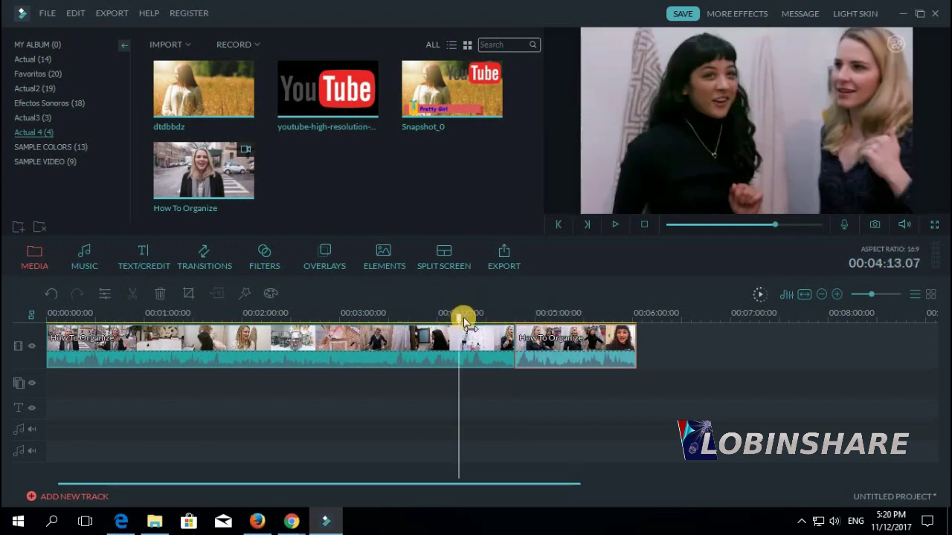
left_click(516, 316)
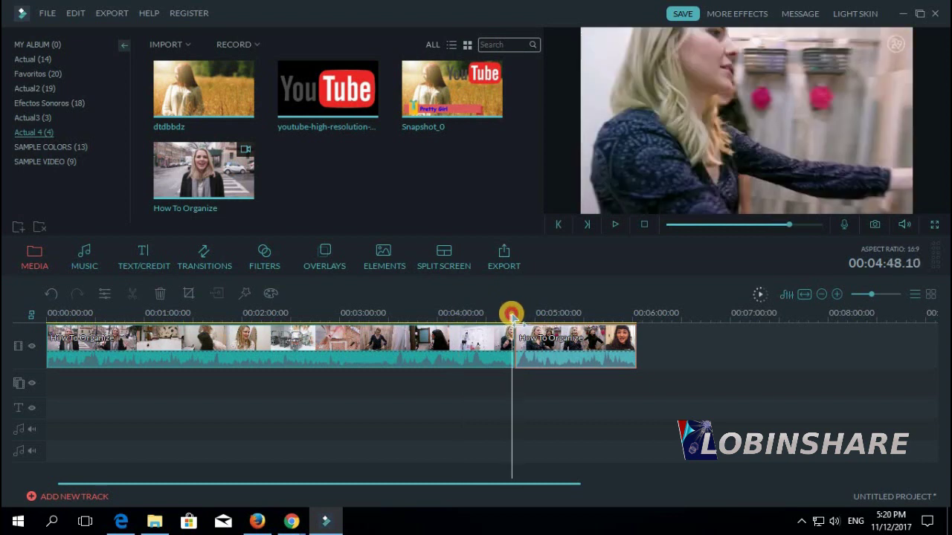
left_click(516, 315)
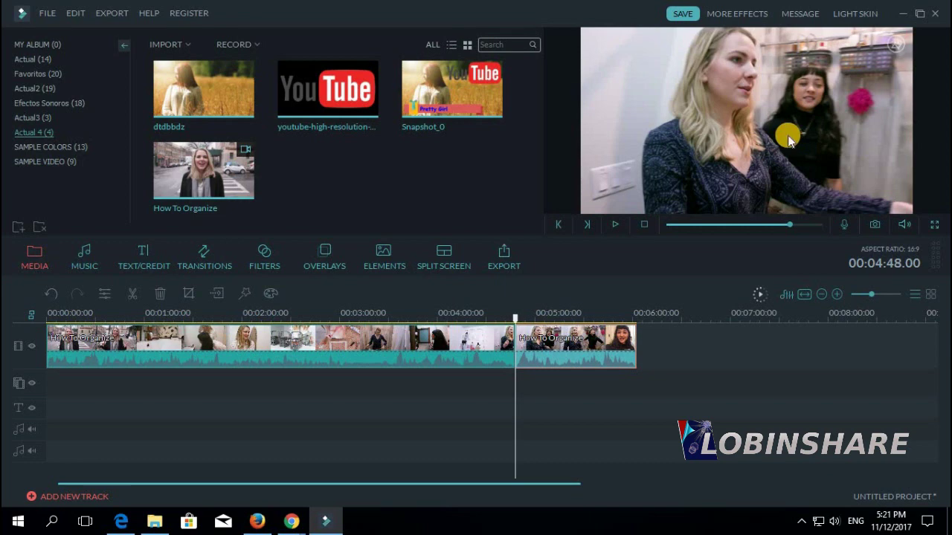
left_click(139, 255)
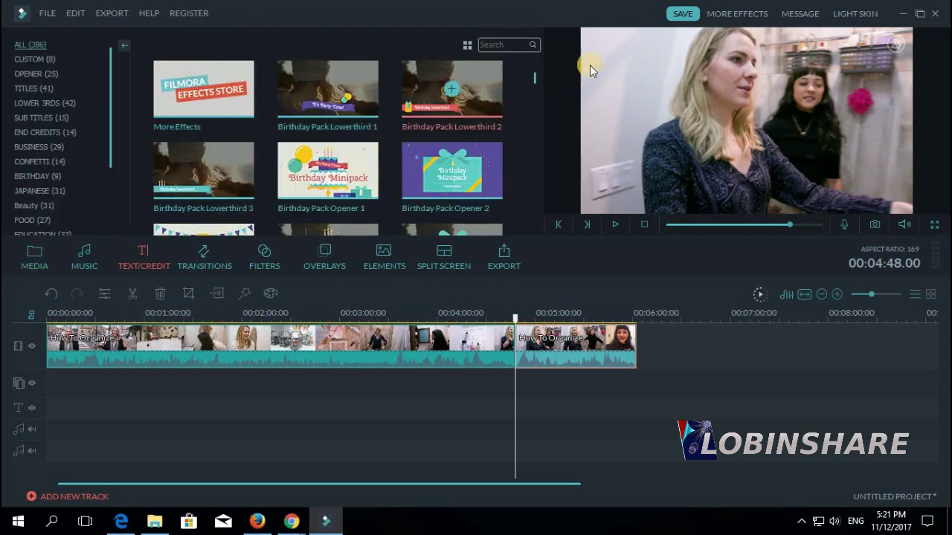
Add the Romantic Pack LowerThird 3 title to the text track at the split near 00:04:47
left_click_drag(534, 78, 555, 412)
left_click(494, 119)
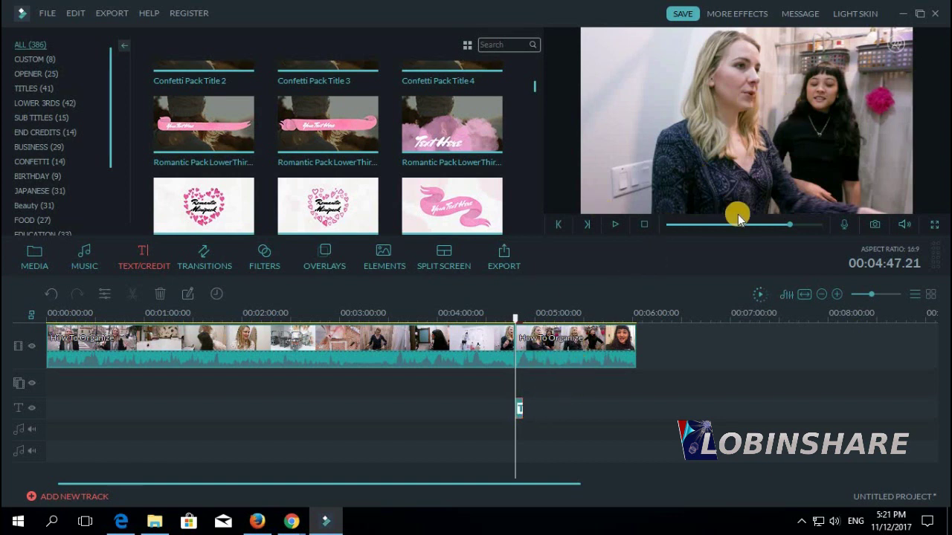
left_click(871, 296)
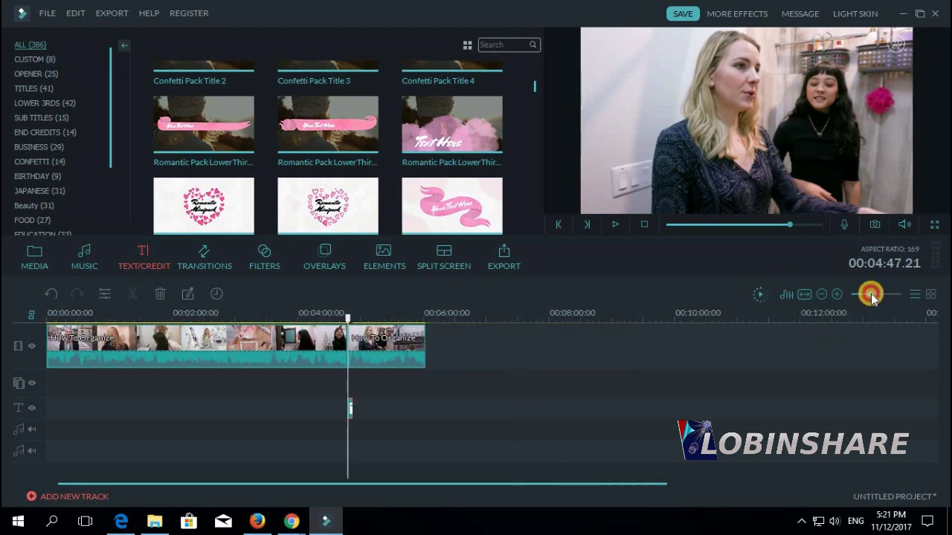
left_click_drag(872, 295, 880, 296)
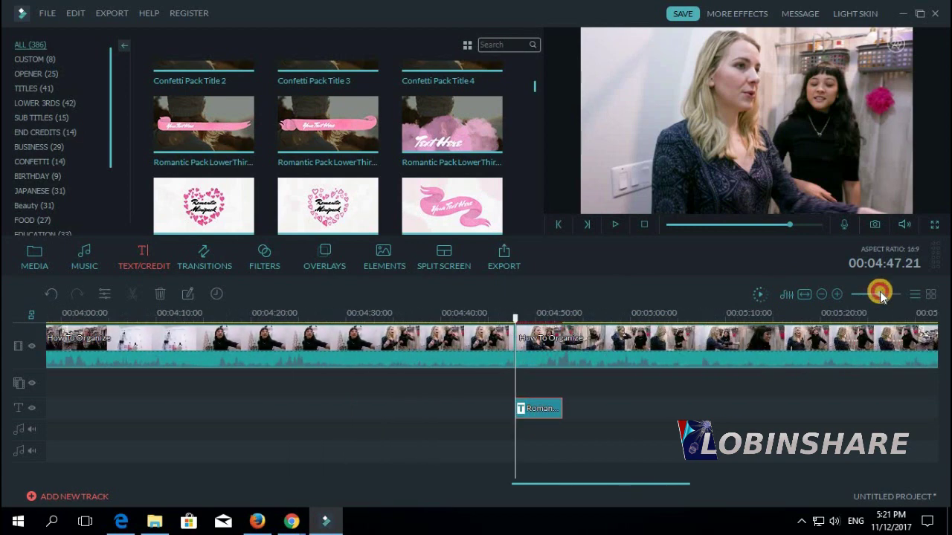
left_click_drag(549, 408, 523, 409)
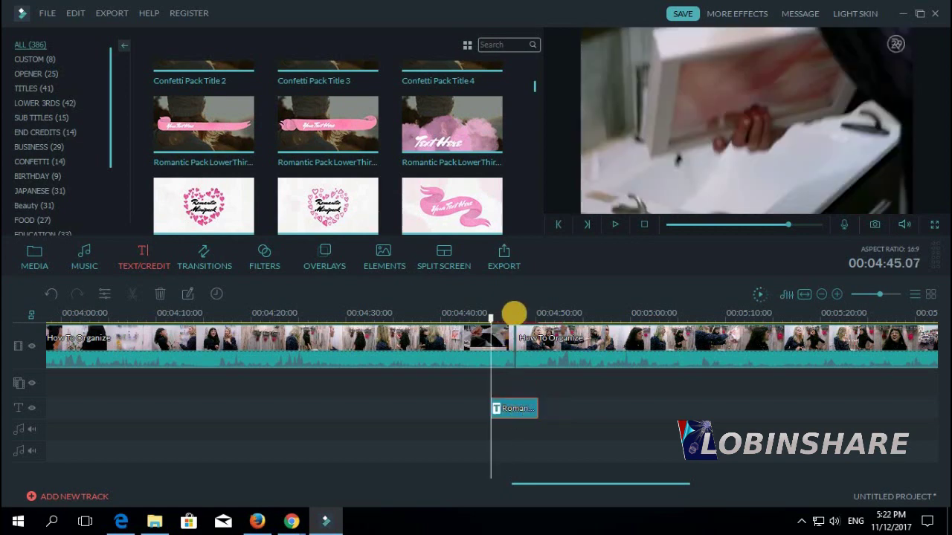
left_click(513, 313)
key("ctrl+z")
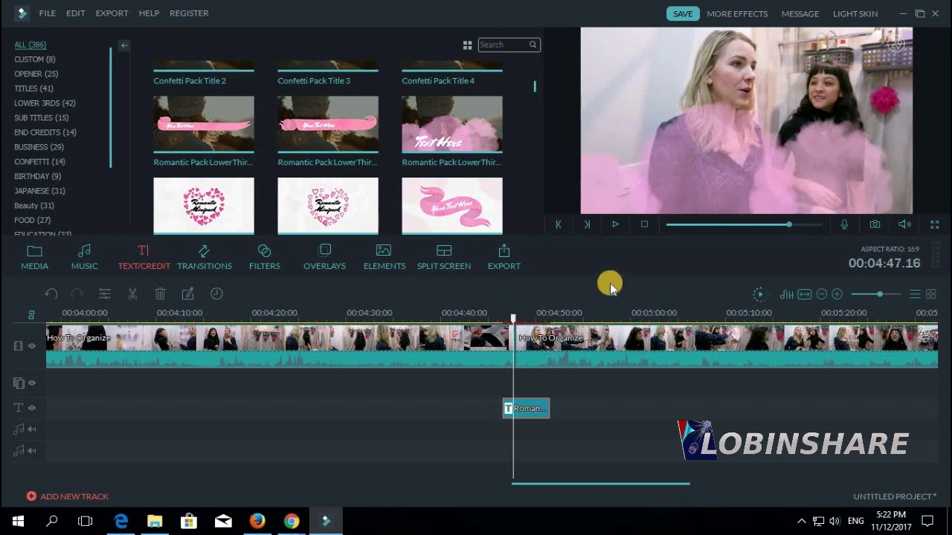
Replace the title text with 'Second Thumbnail' and move it up and left to fit the frame
left_click(105, 292)
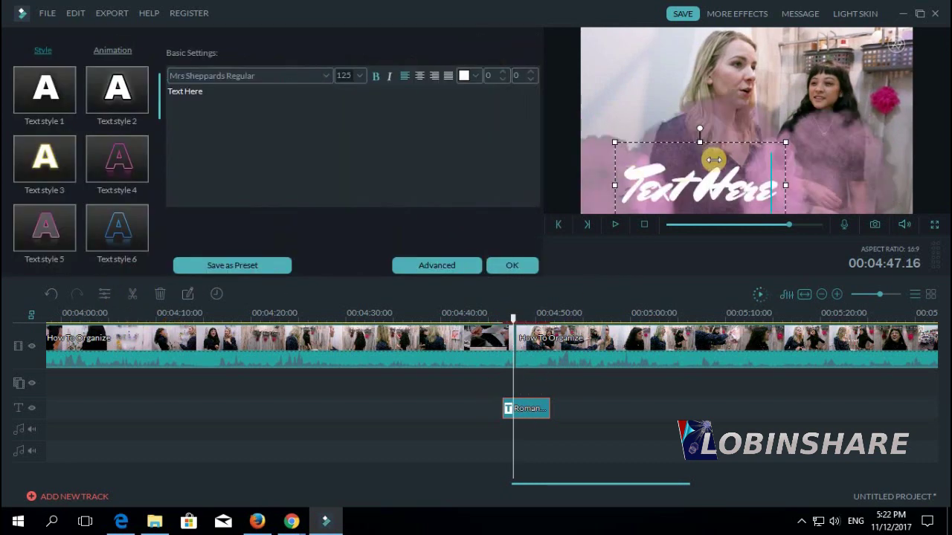
key("ctrl+a")
type("Second Thumbnai")
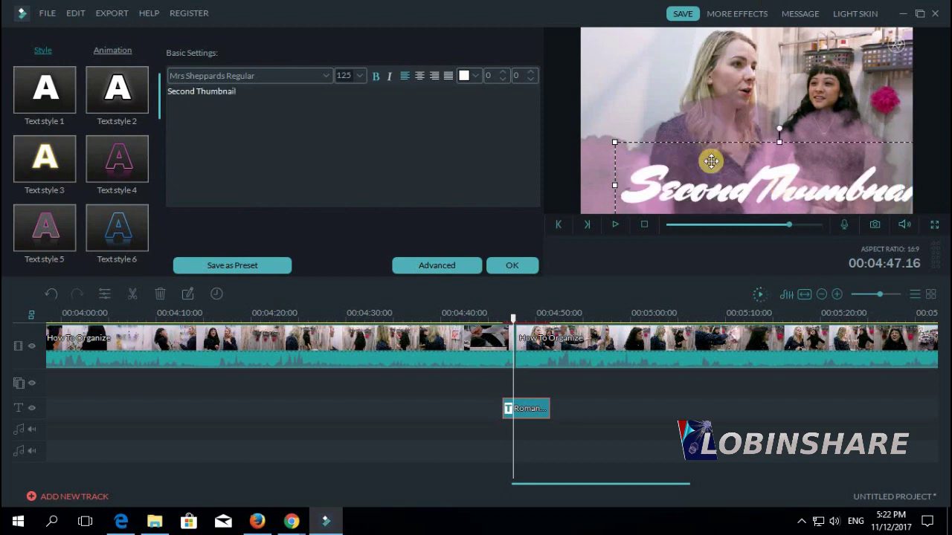
left_click_drag(843, 142, 811, 137)
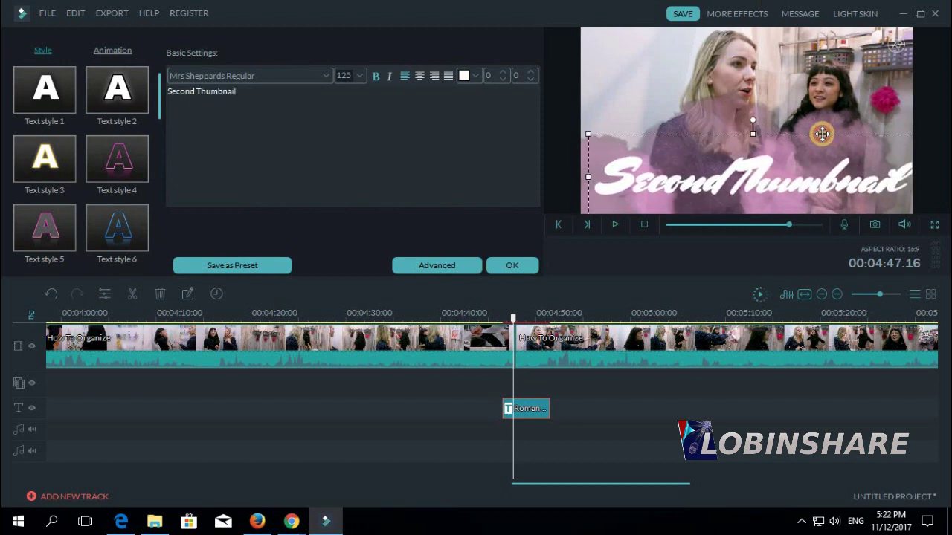
Set the title font to Teko Medium at size 125
left_click_drag(600, 178, 918, 182)
left_click(364, 77)
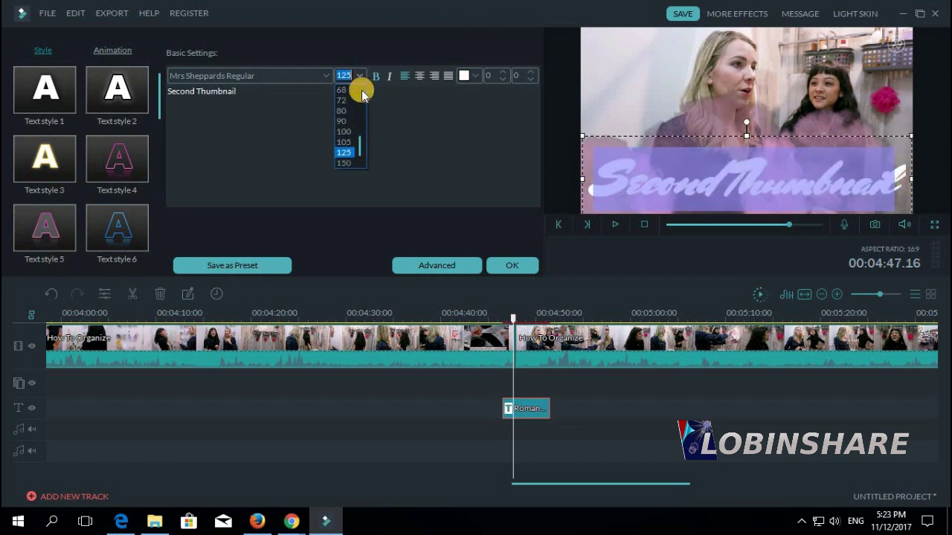
left_click(352, 138)
left_click(329, 77)
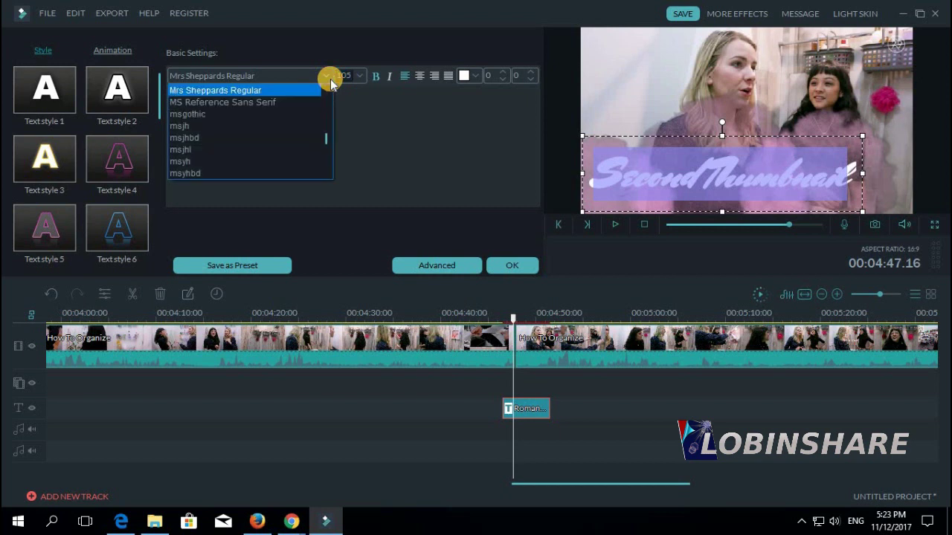
left_click(328, 162)
scroll(313, 152, "down", 10)
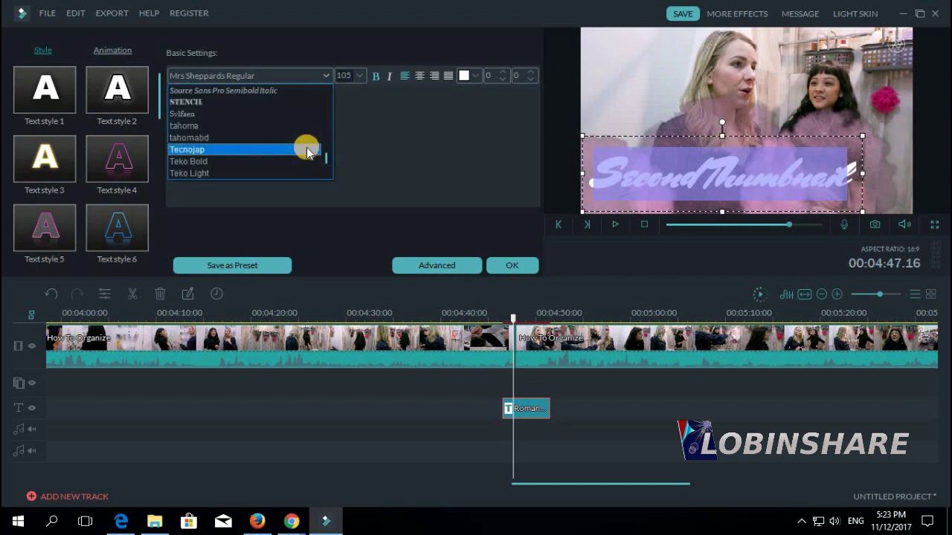
left_click(307, 147)
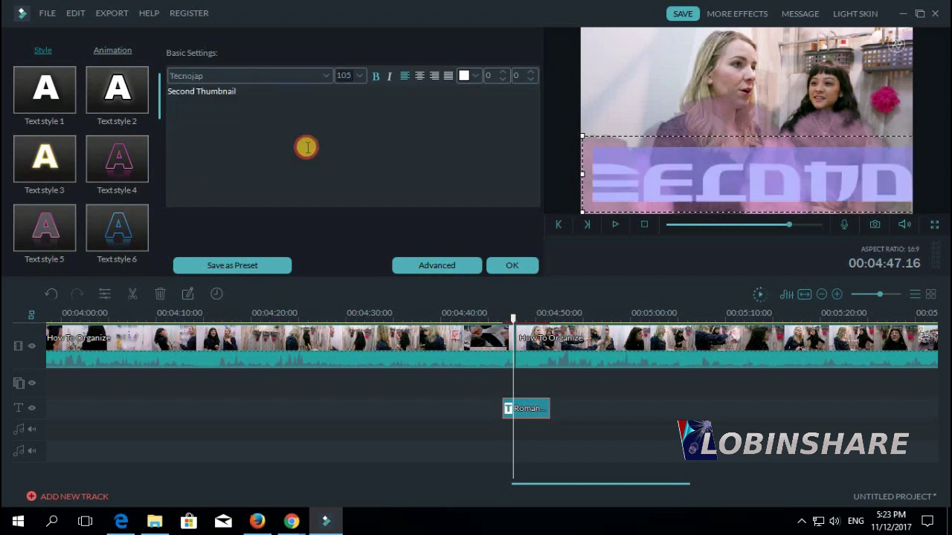
left_click(325, 75)
left_click(287, 121)
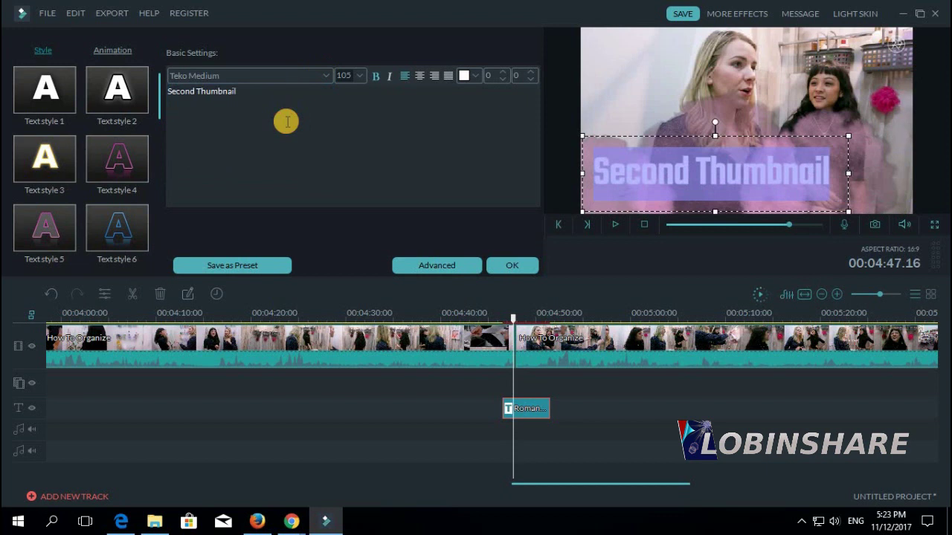
left_click(360, 74)
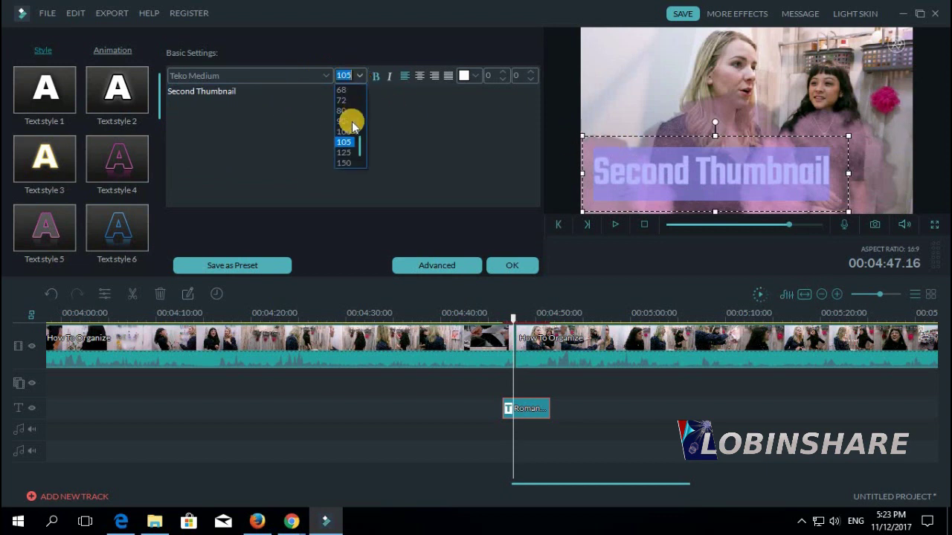
left_click(354, 151)
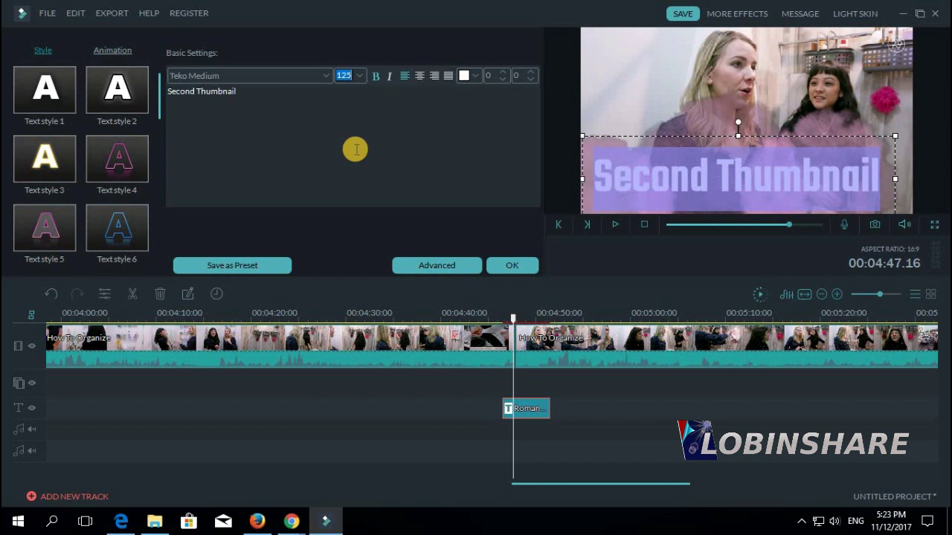
In Advanced editing, make the word Thumbnail blue with a magenta border and a drop shadow
left_click(438, 266)
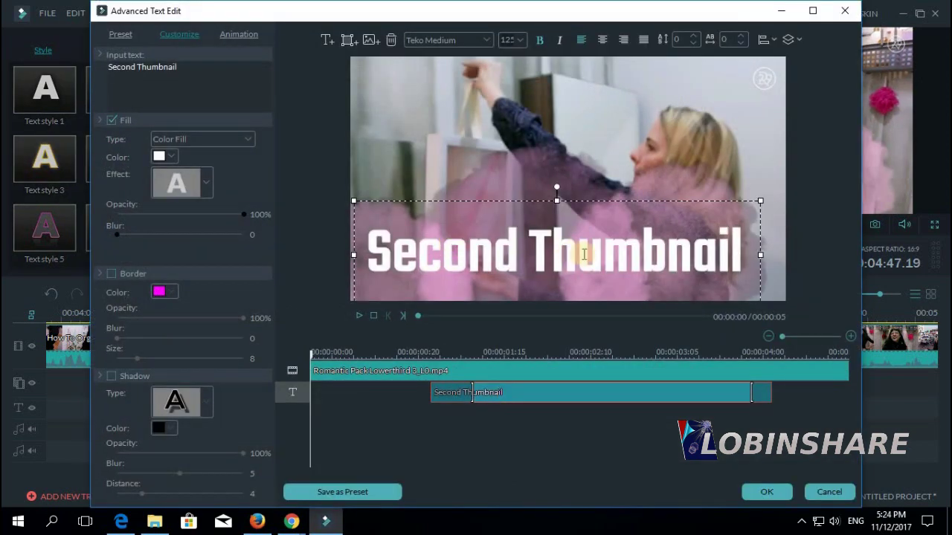
left_click(527, 249)
key("shift+End")
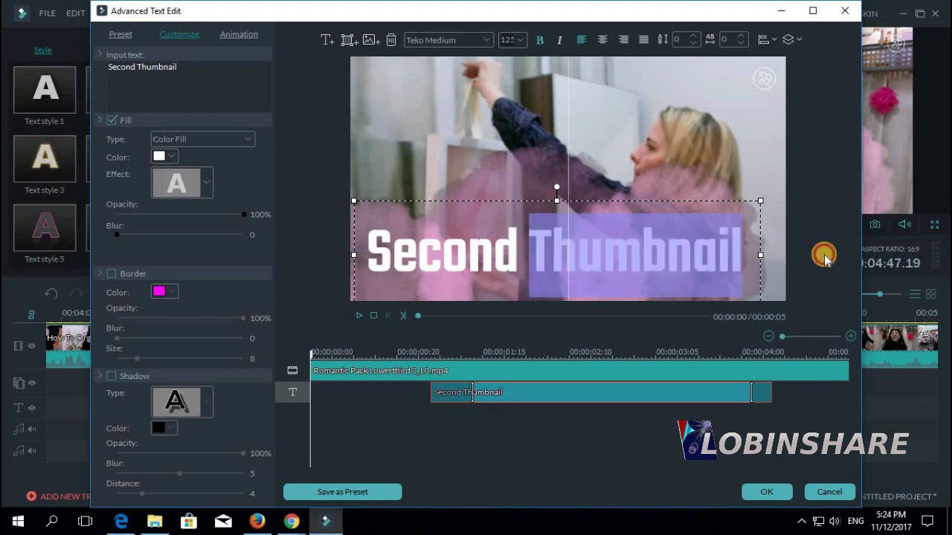
left_click(171, 157)
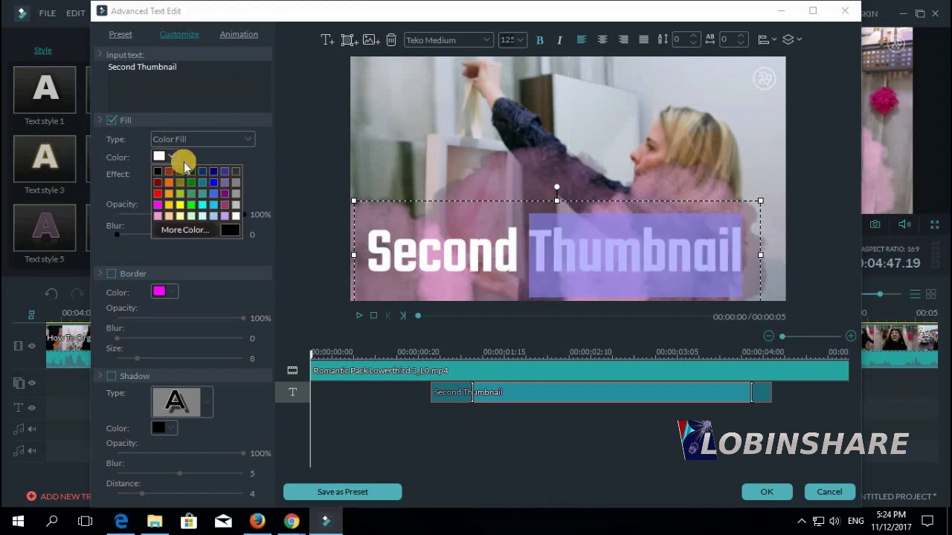
left_click(213, 183)
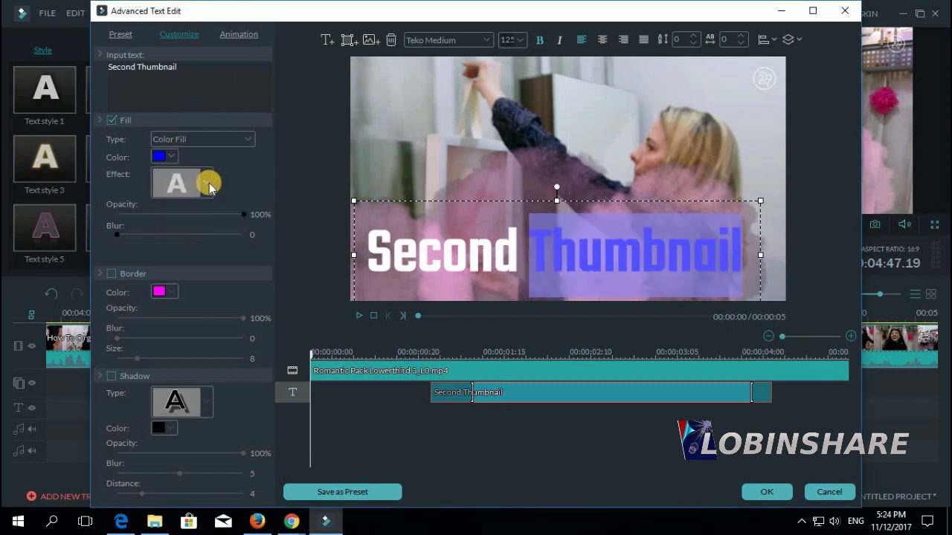
left_click(138, 274)
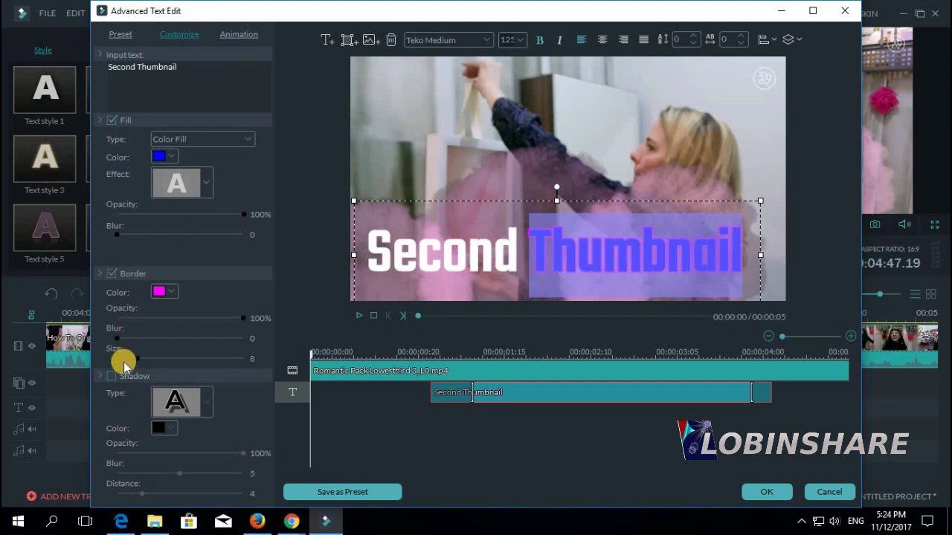
left_click(126, 377)
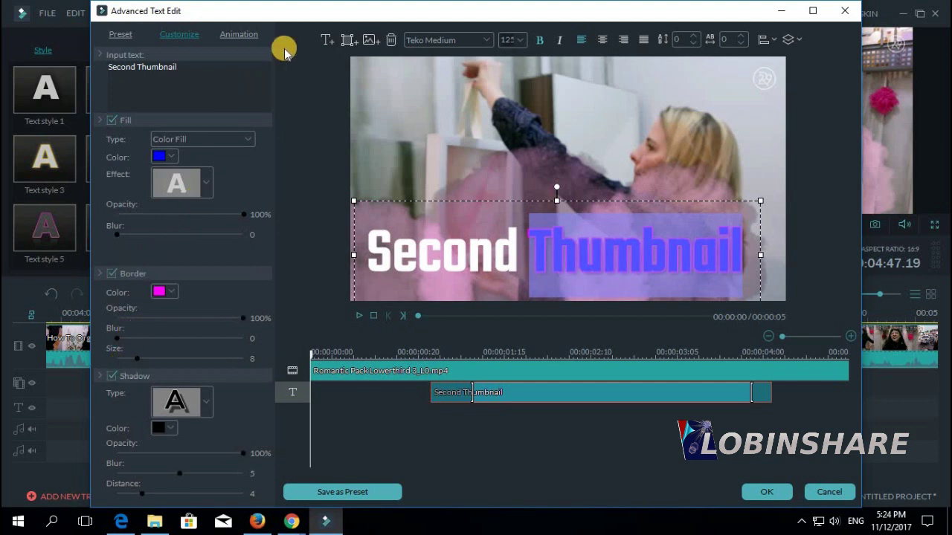
Add a new 'From a video' text box in the frame's top-left corner
left_click(330, 42)
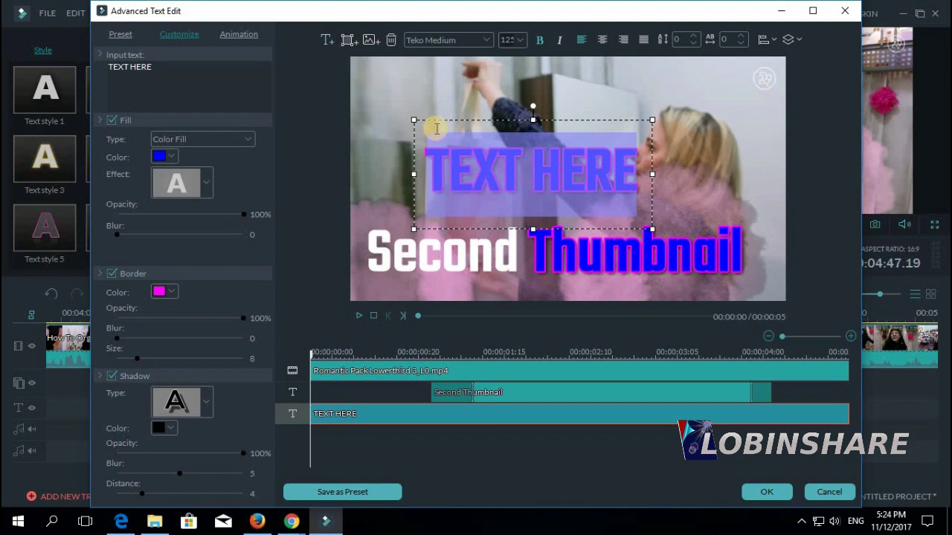
left_click_drag(434, 129, 456, 72)
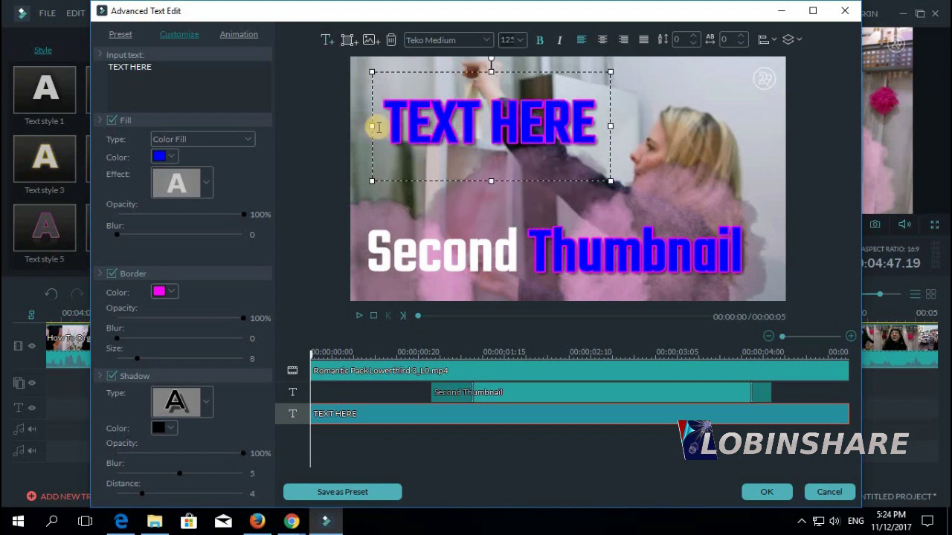
left_click_drag(378, 123, 630, 140)
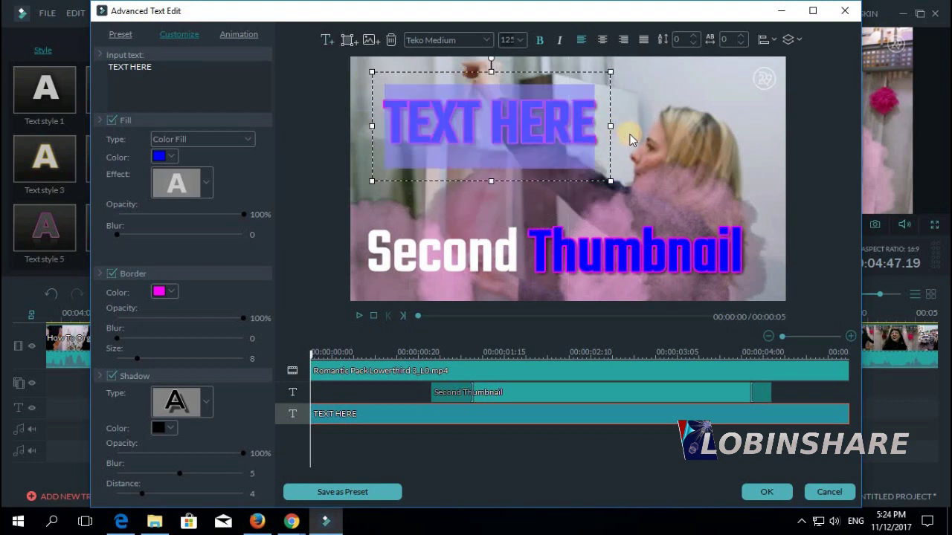
type("From a video")
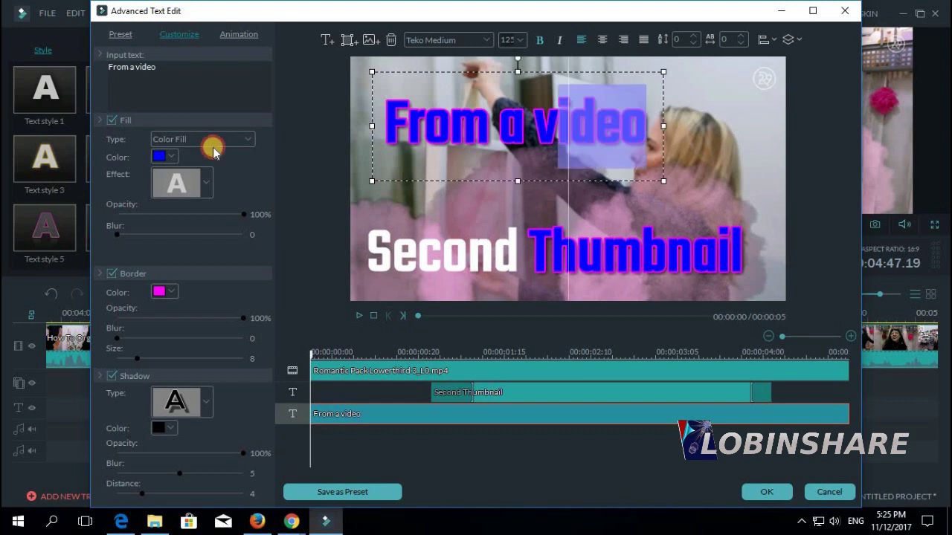
double_click(394, 119)
left_click(514, 40)
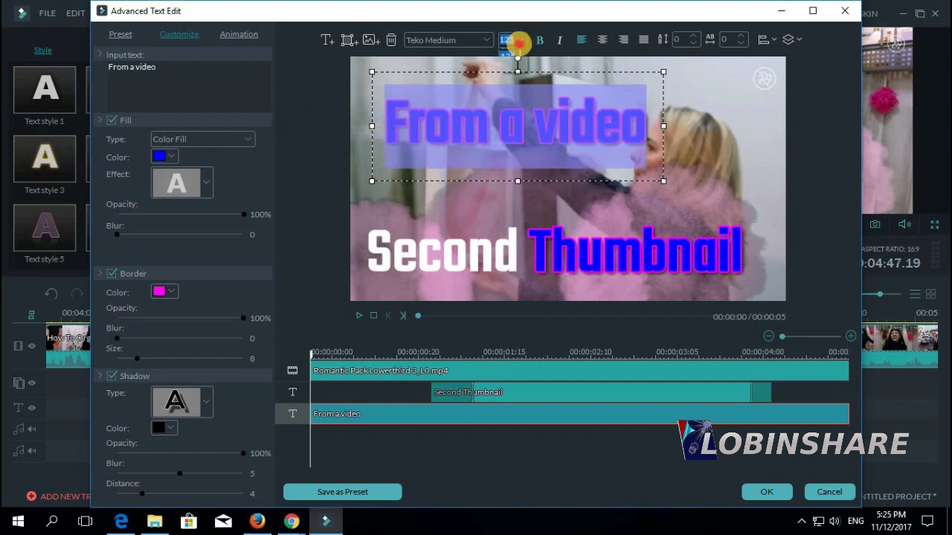
left_click(513, 70)
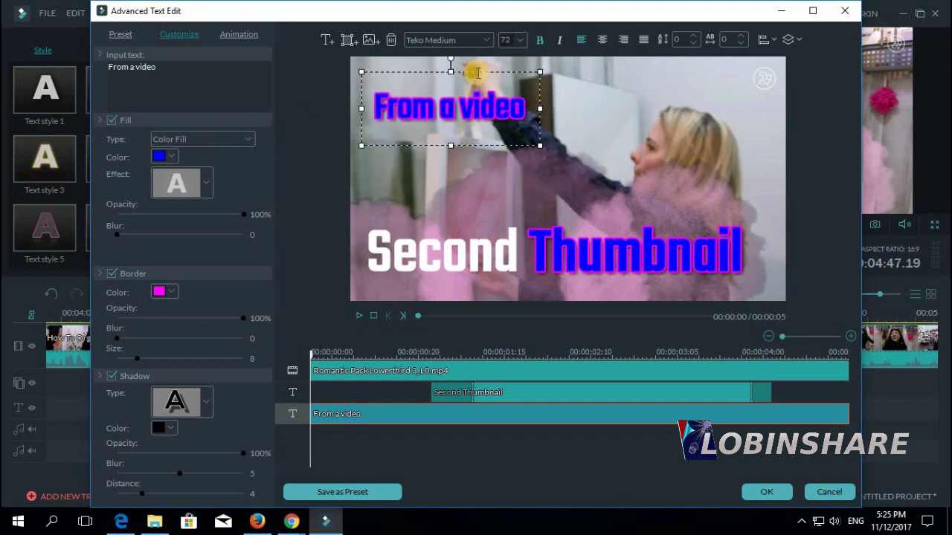
left_click_drag(529, 85, 354, 82)
Make 'From a video' bright green Source Sans Pro Italic at size 64 and apply the changes
left_click(172, 157)
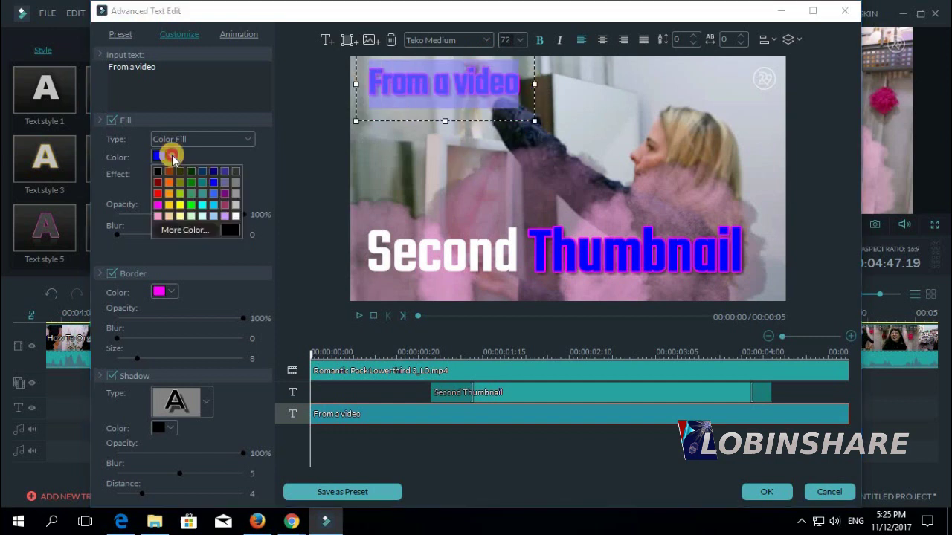
left_click(191, 210)
left_click(489, 38)
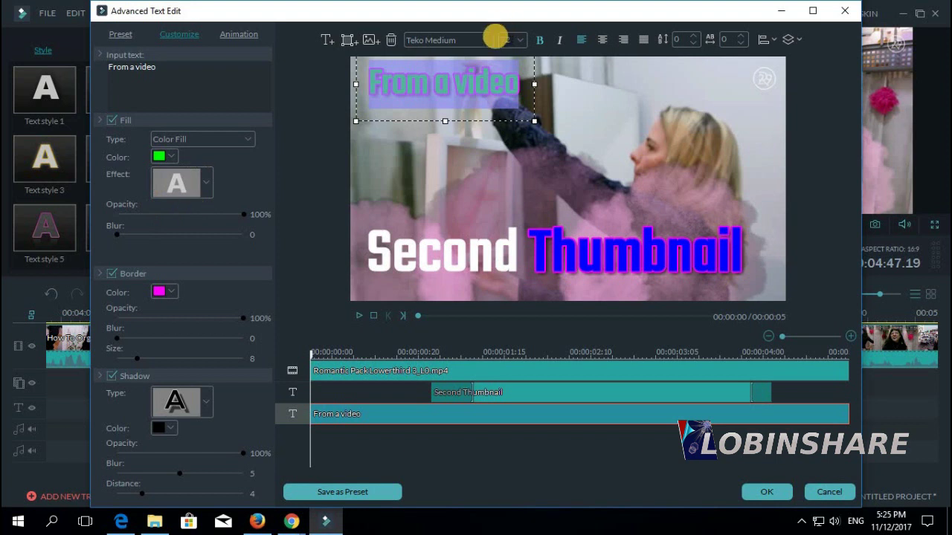
scroll(484, 58, "up", 3)
left_click(473, 75)
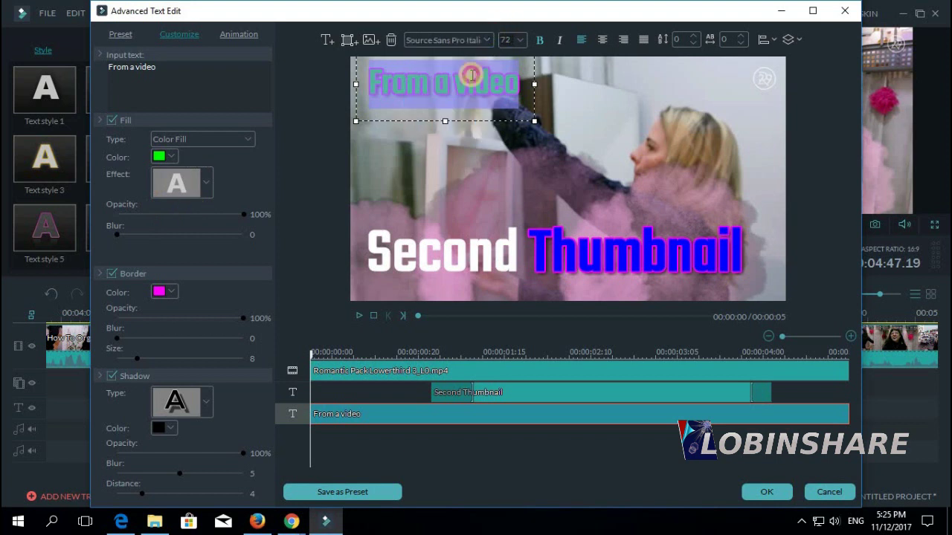
left_click(514, 40)
left_click(510, 55)
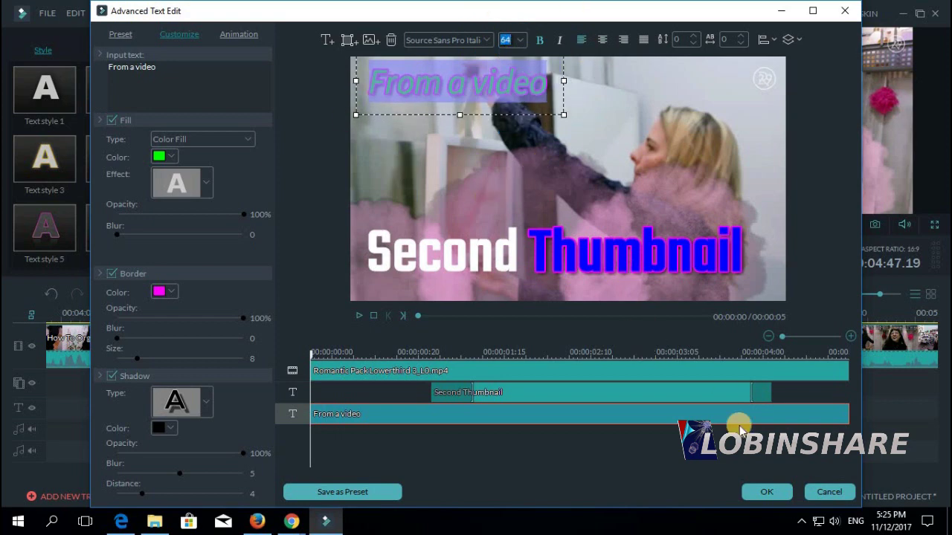
left_click(764, 490)
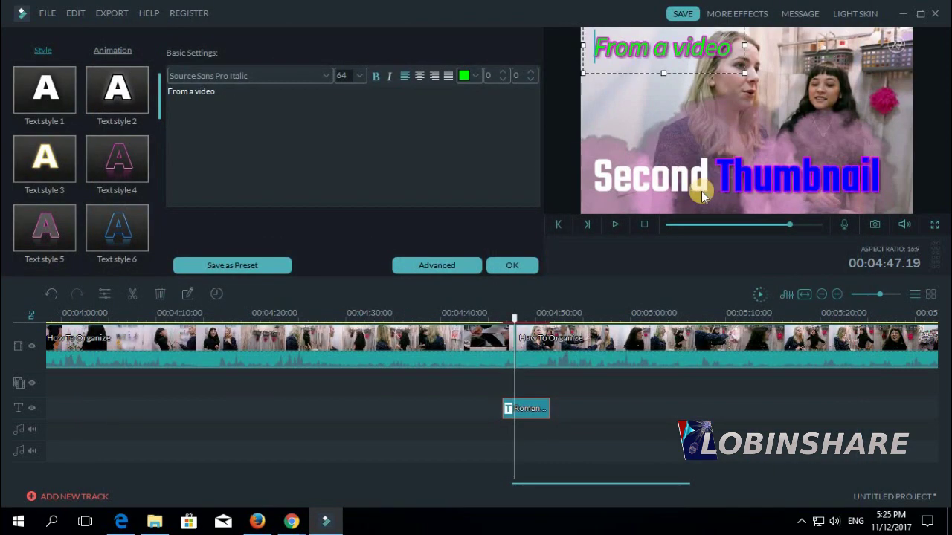
Confirm the text settings, preview the title, and move its clip just before the split point
left_click(517, 264)
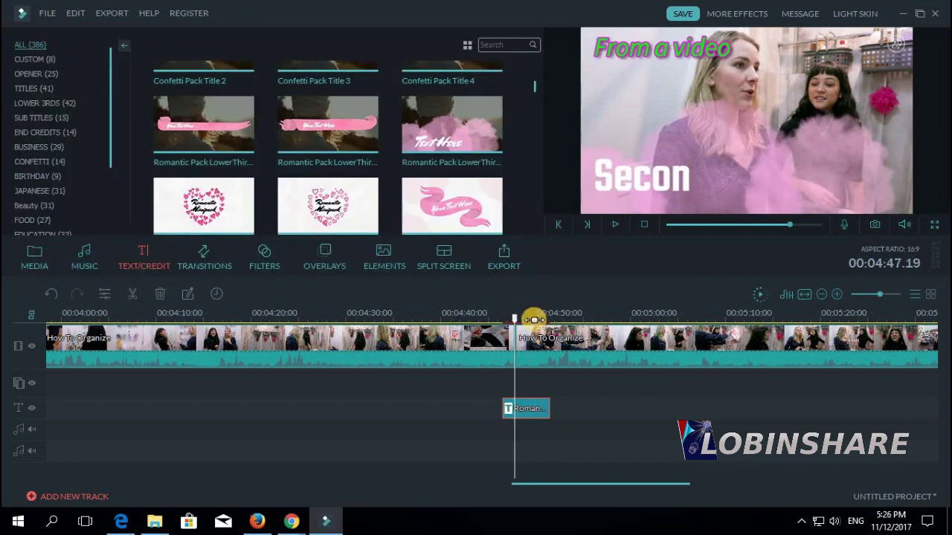
left_click(501, 318)
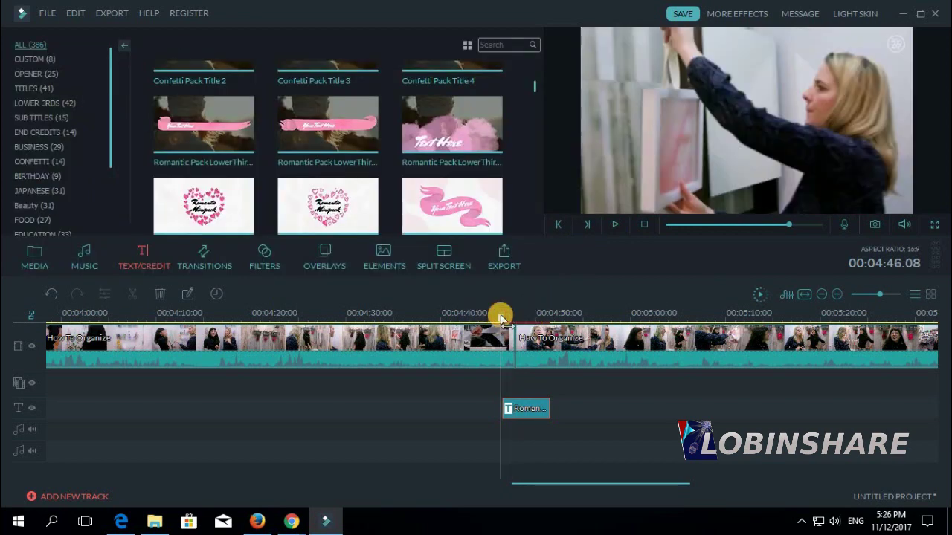
left_click(615, 223)
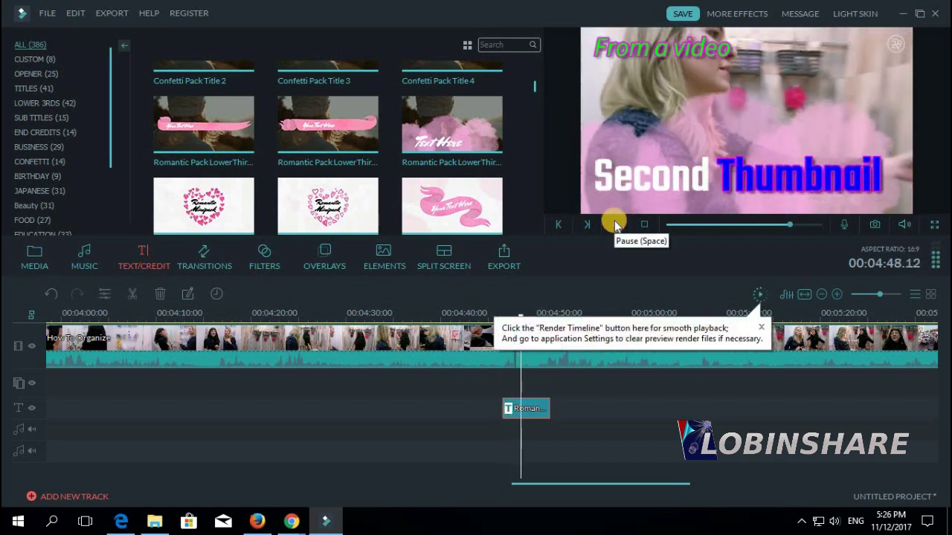
left_click(615, 225)
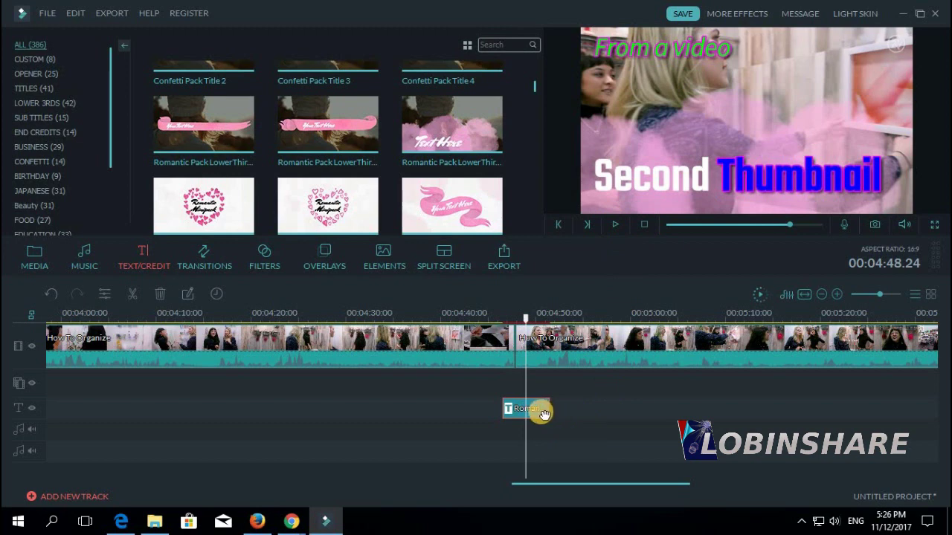
left_click_drag(539, 415, 525, 419)
left_click(510, 314)
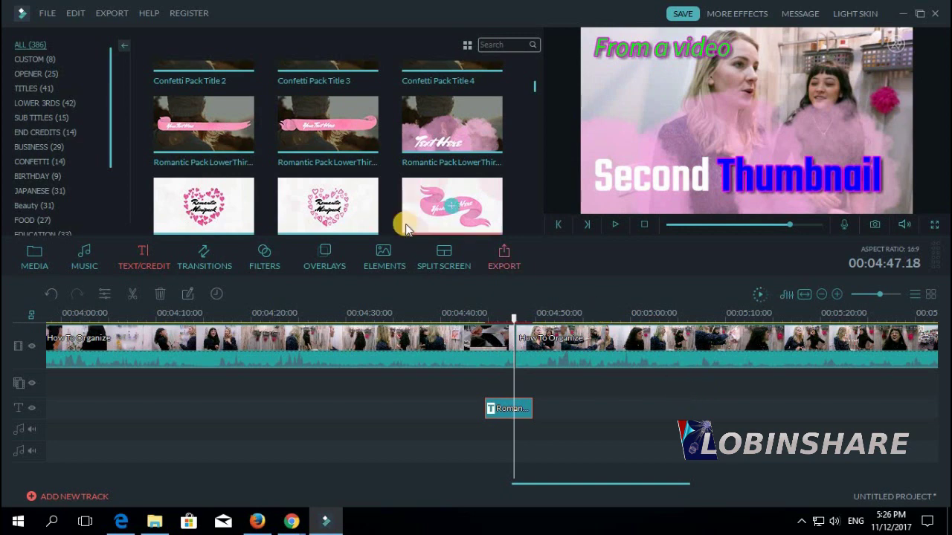
Bring the youtube-logo2 picture from the Pictures folder into the project's media library
left_click(42, 265)
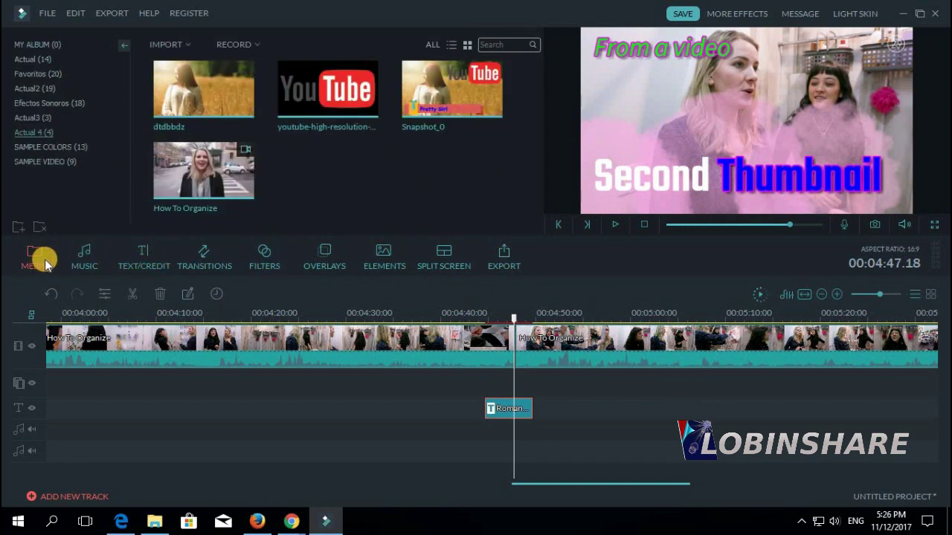
left_click(190, 42)
left_click(202, 61)
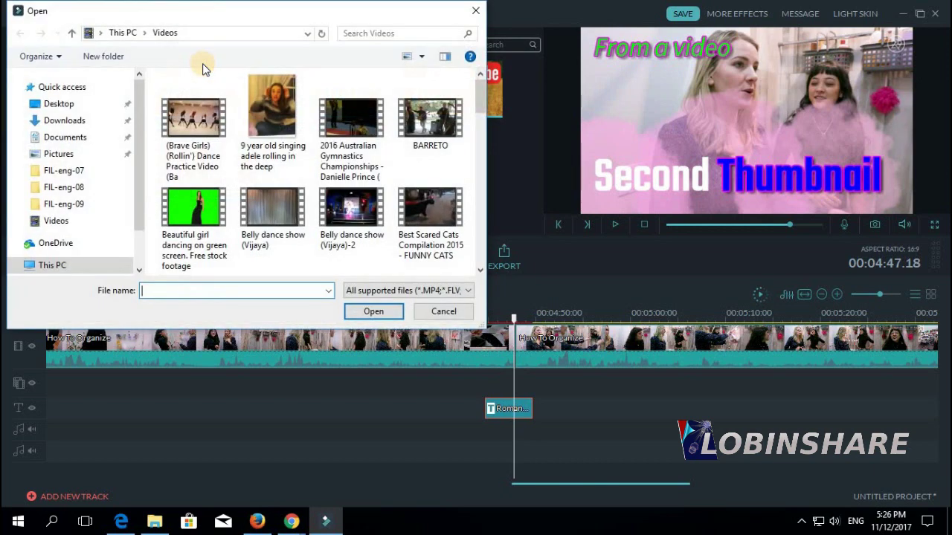
left_click(58, 154)
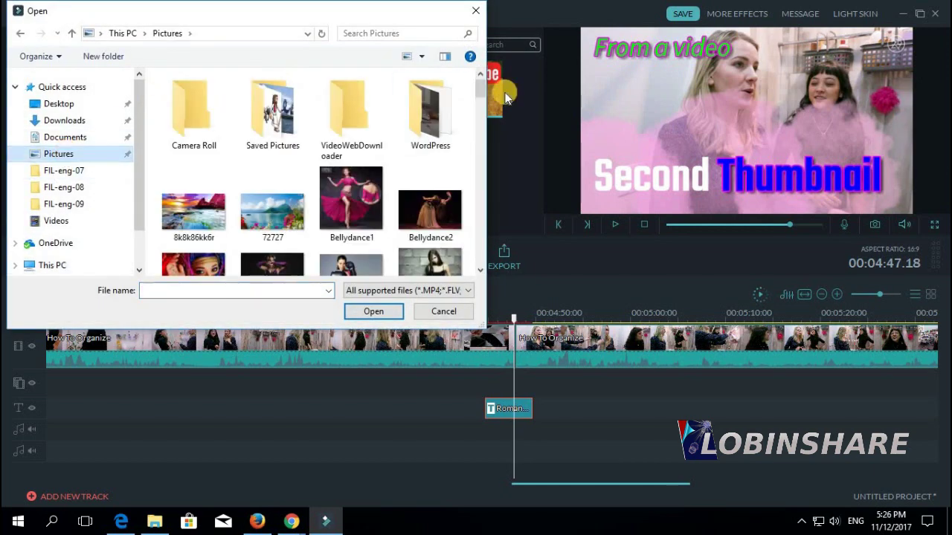
left_click_drag(479, 92, 479, 253)
left_click(197, 223)
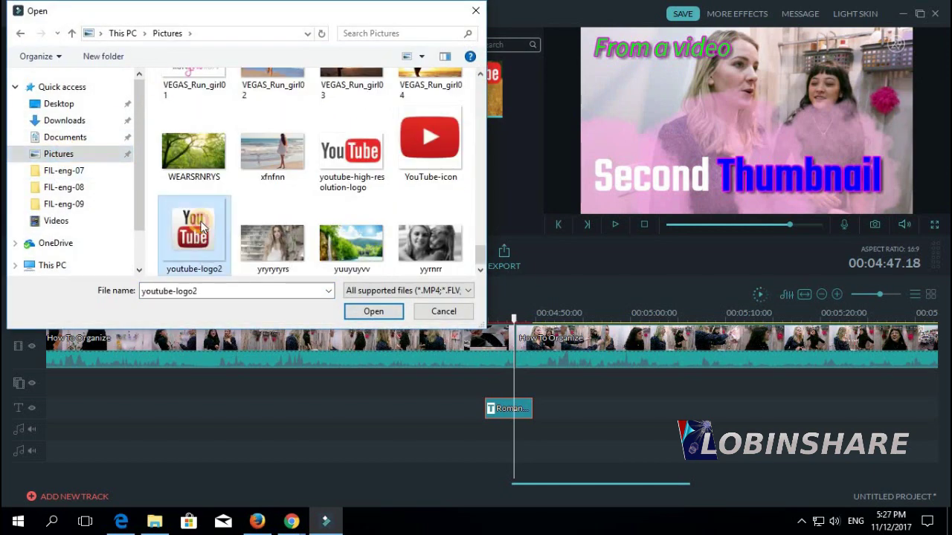
left_click(373, 312)
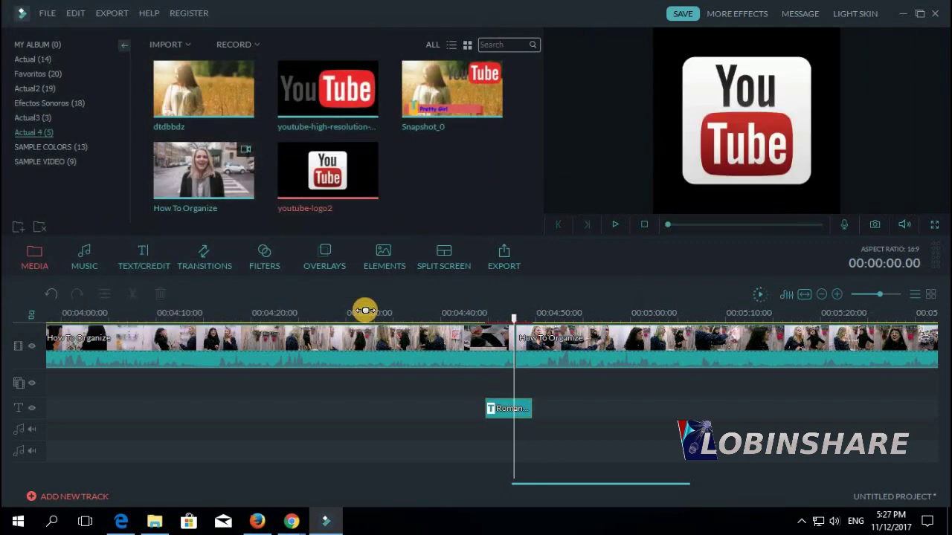
Place youtube-logo2 on the overlay track and shrink it into the frame's top-left
mouse_move(354, 184)
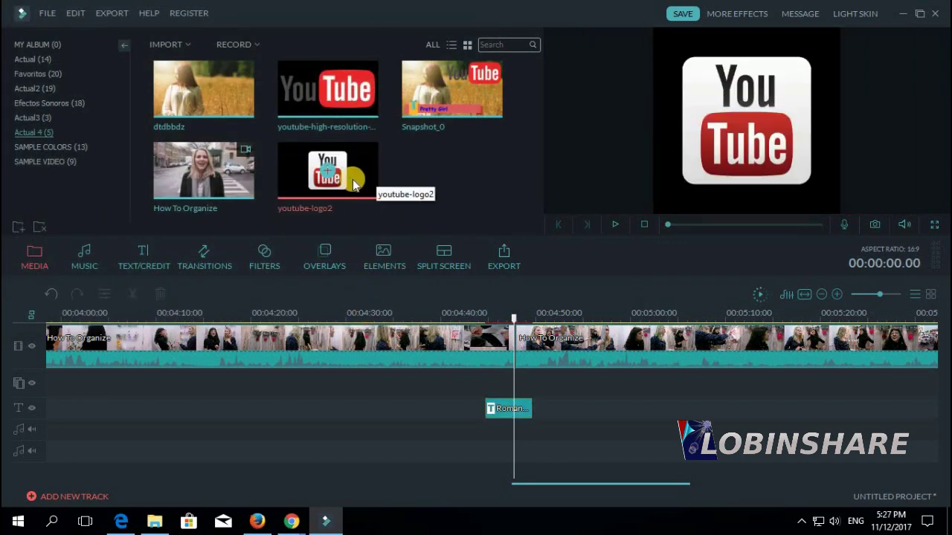
left_click_drag(354, 172, 500, 380)
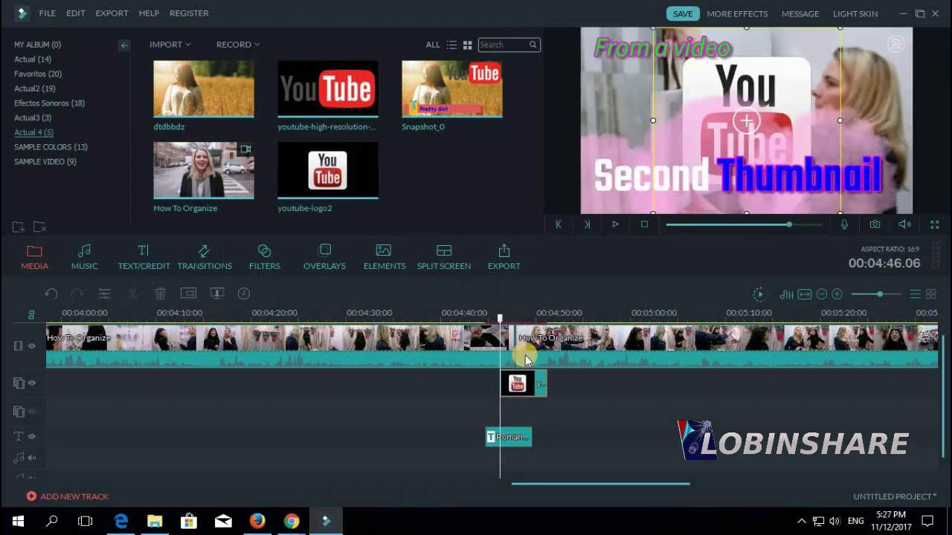
left_click(513, 312)
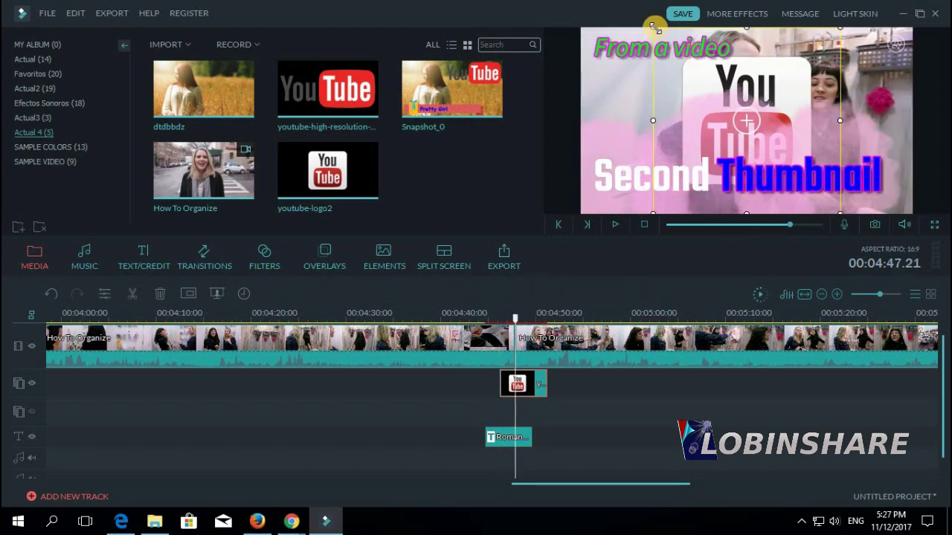
left_click_drag(652, 27, 649, 106)
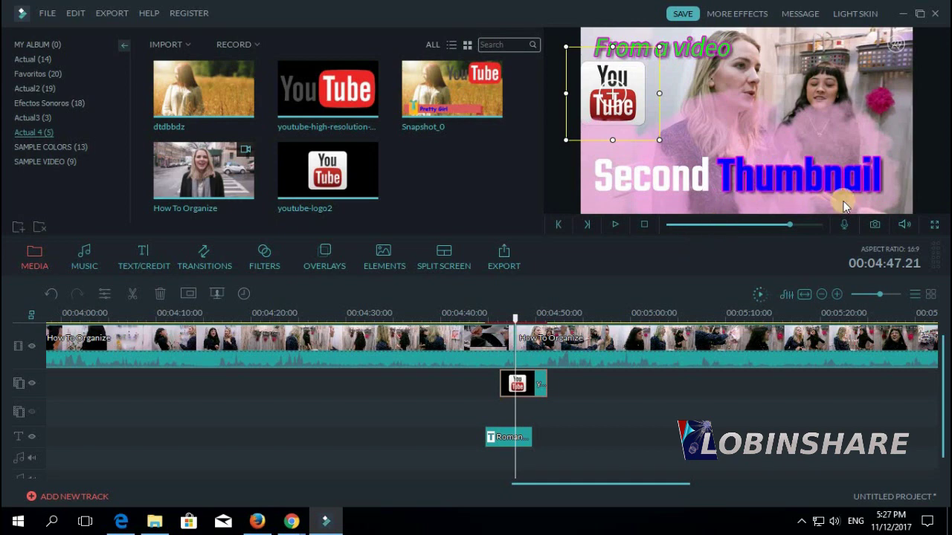
Save the current frame as Snapshot_1 and reveal its file in the Snapshot folder
left_click(876, 224)
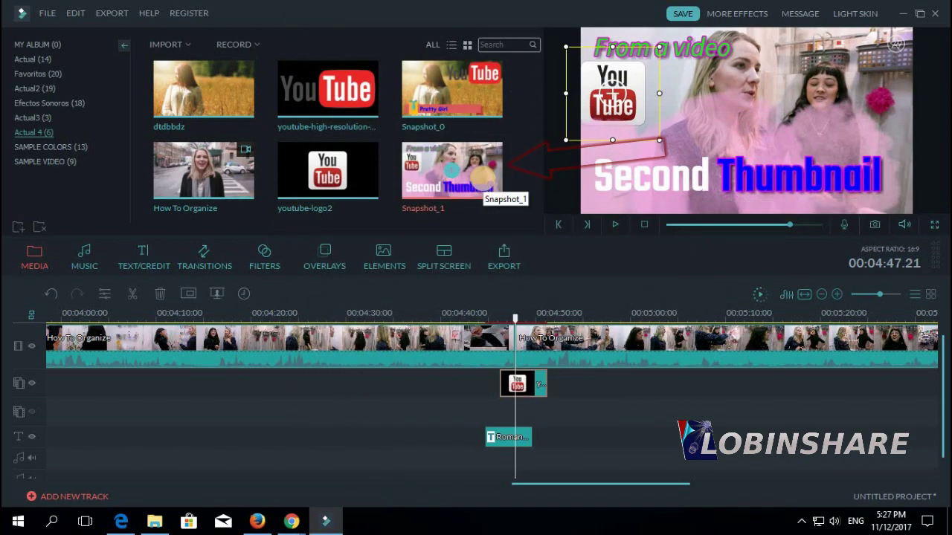
right_click(484, 182)
left_click(535, 320)
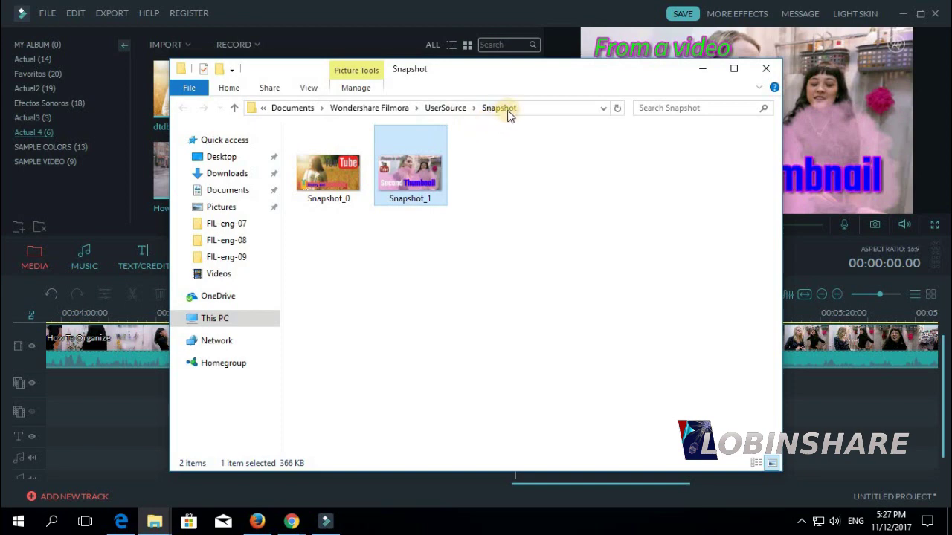
double_click(428, 183)
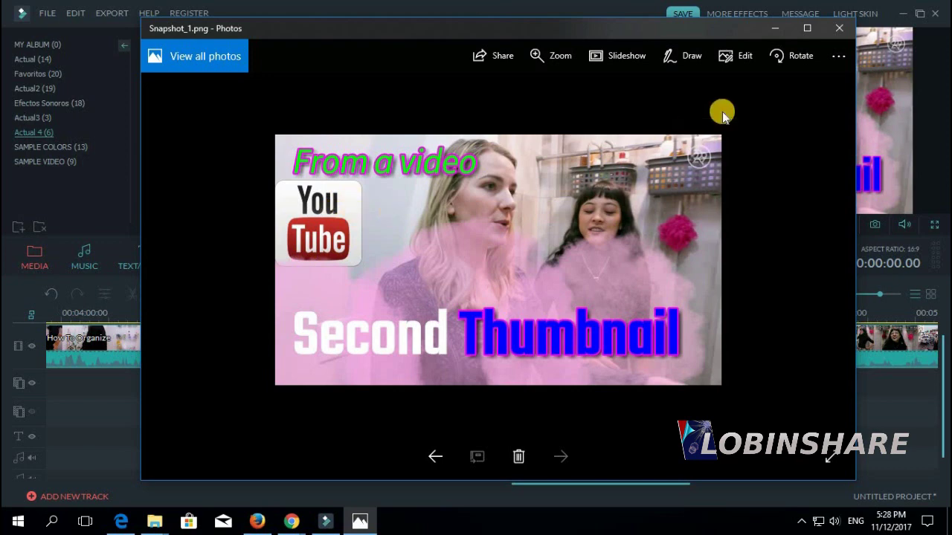
left_click(837, 28)
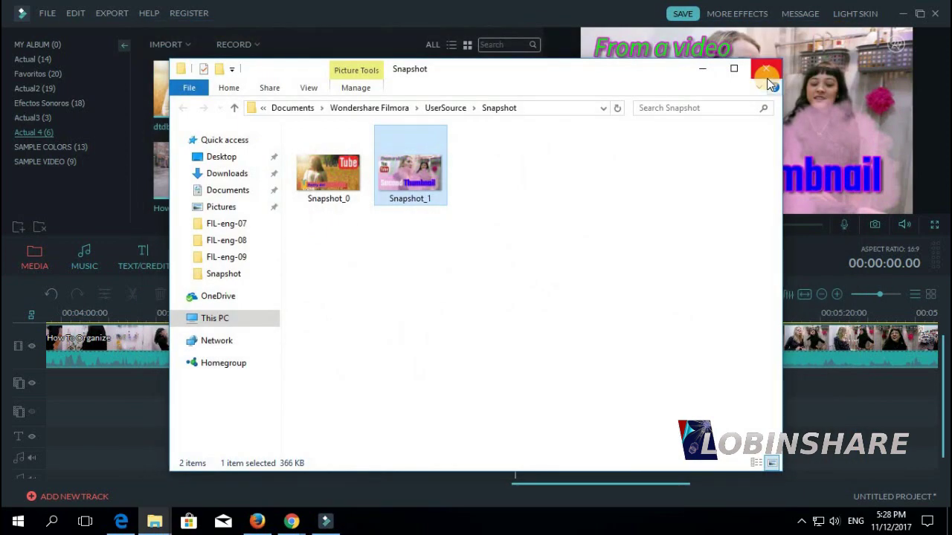
Delete every overlay, title and main video clip from the timeline, preview Snapshot_1, then return to Firefox
left_click(766, 78)
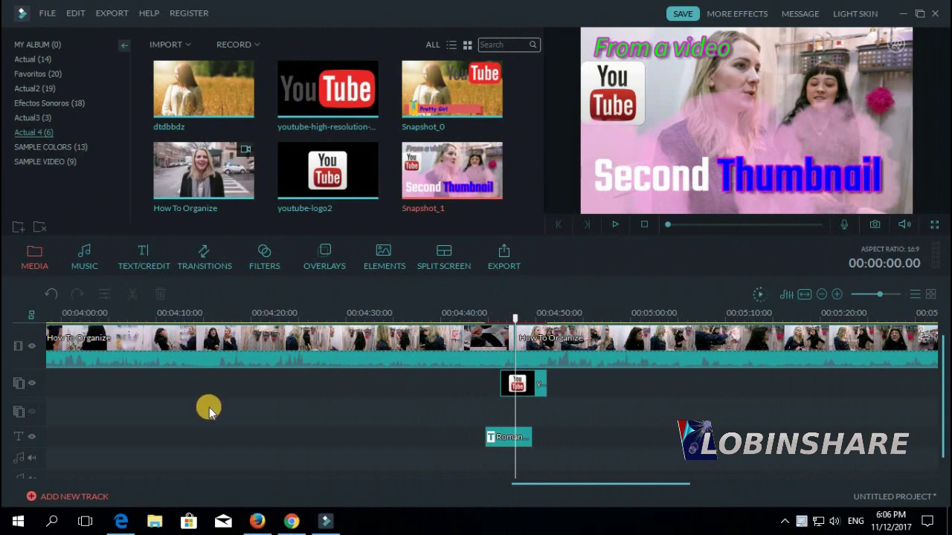
left_click_drag(83, 459, 936, 314)
key("Delete")
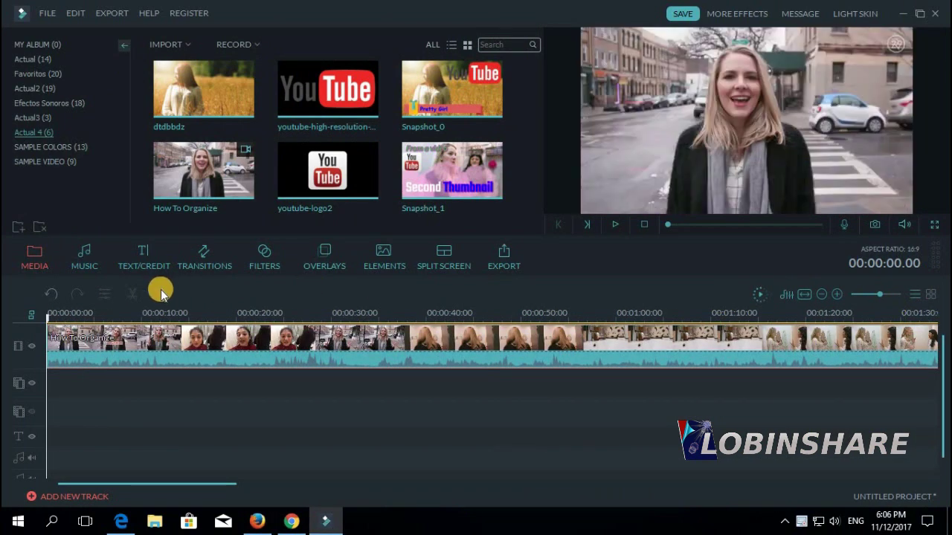
left_click(190, 342)
key("Delete")
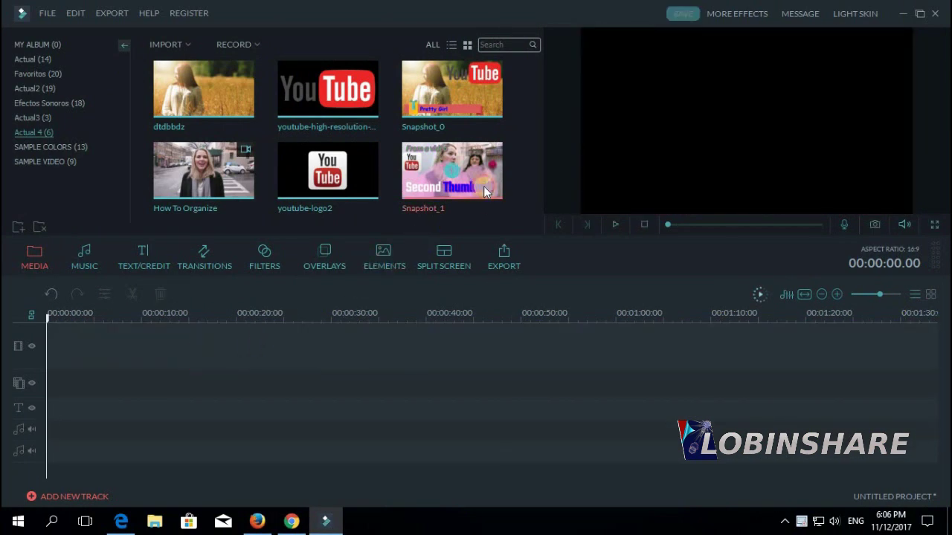
left_click(485, 192)
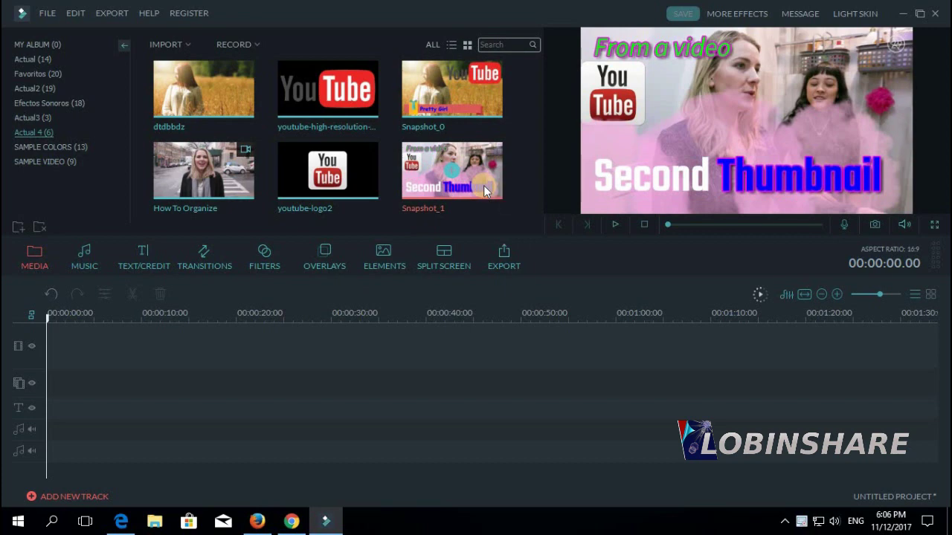
left_click(253, 522)
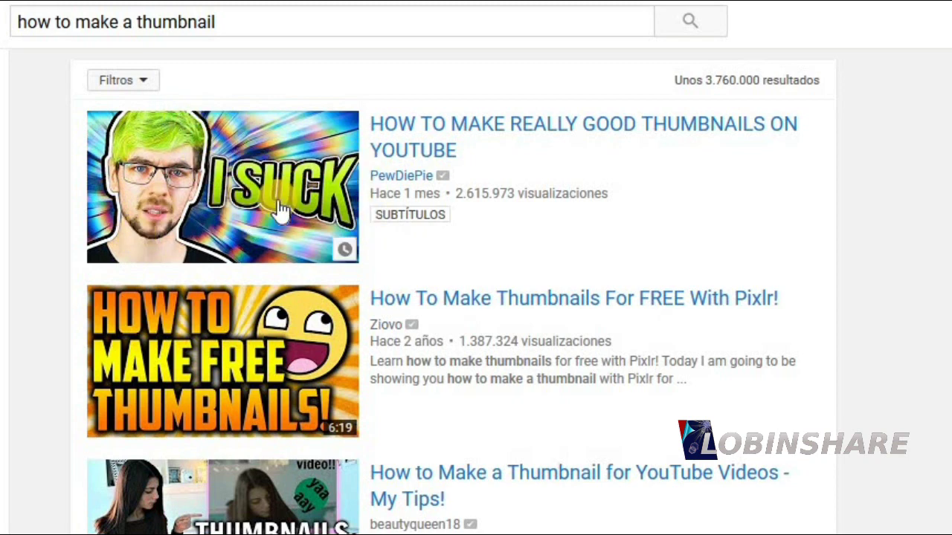
scroll(308, 200, "down", 4)
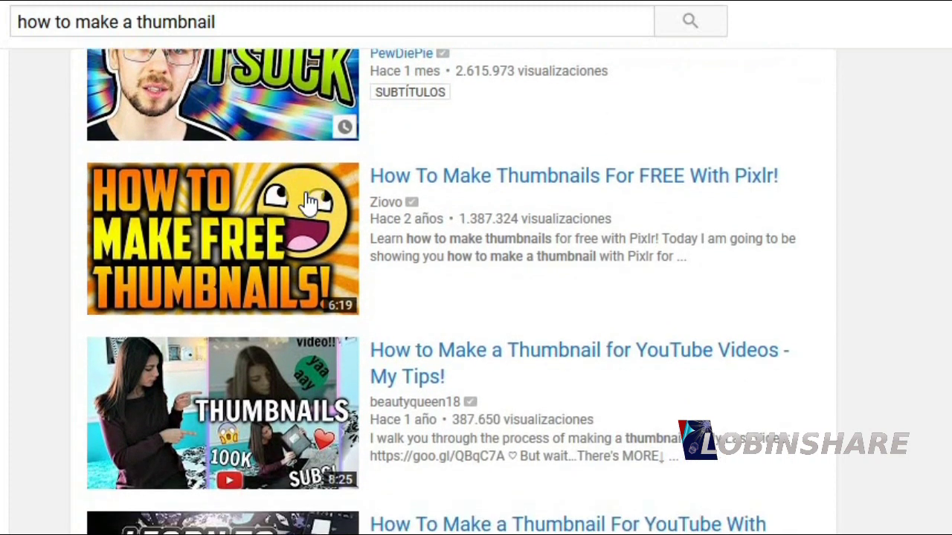
scroll(112, 255, "up", 2)
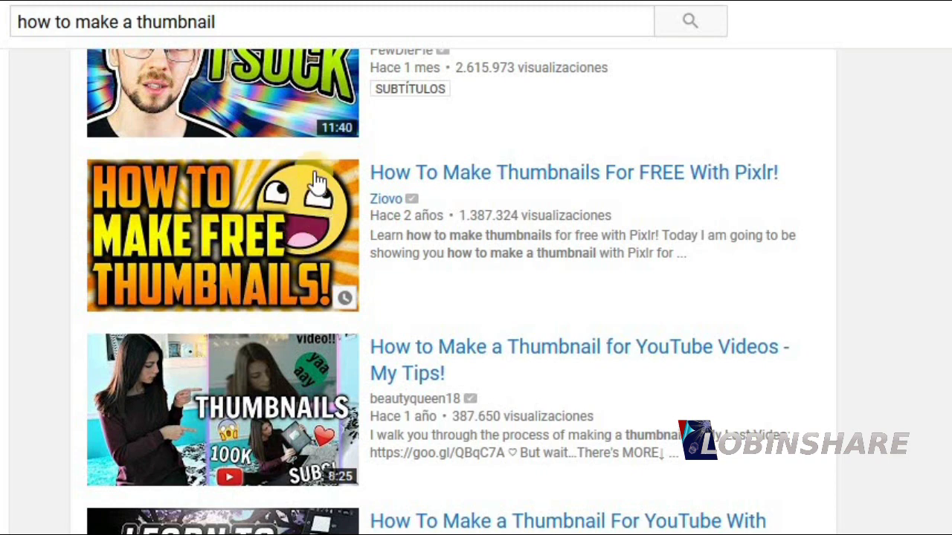
scroll(297, 274, "down", 1)
scroll(301, 273, "down", 3)
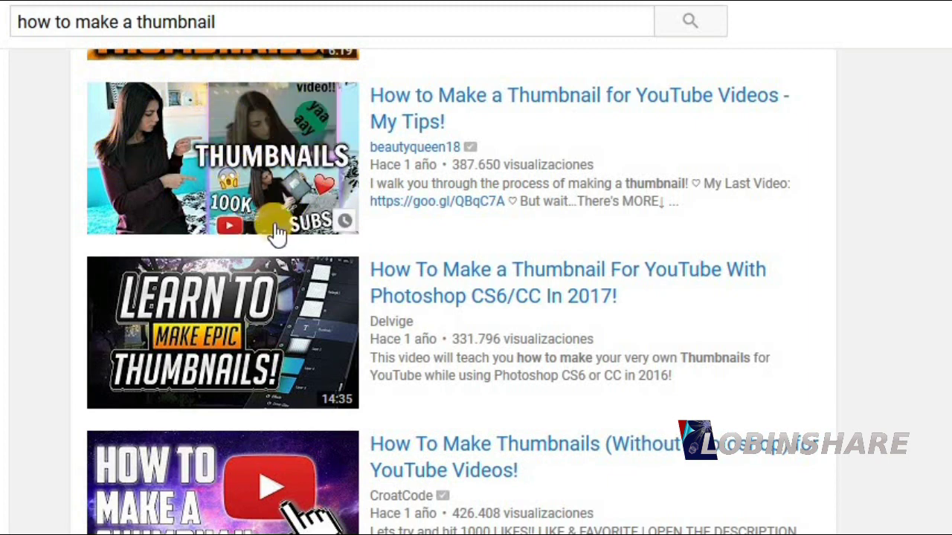
scroll(344, 116, "down", 3)
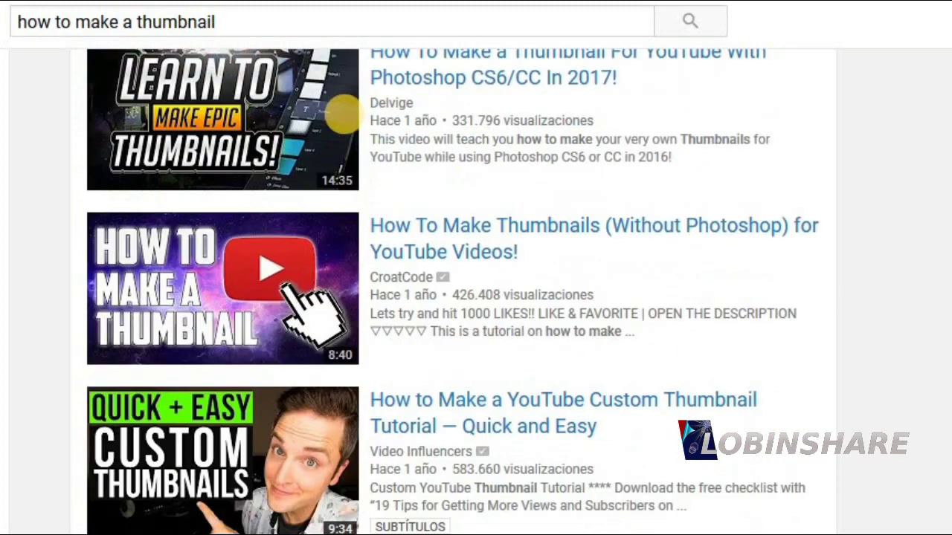
scroll(343, 116, "down", 1)
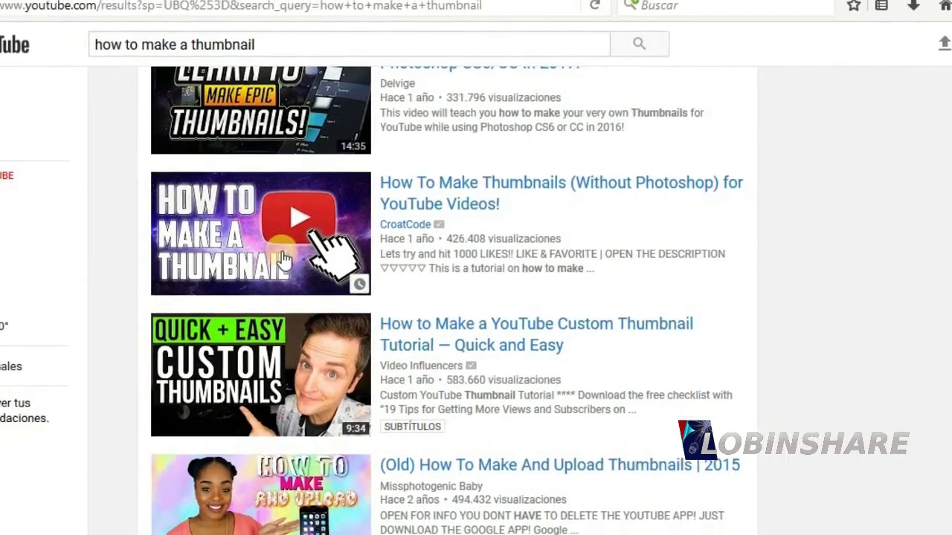
scroll(283, 258, "up", 5)
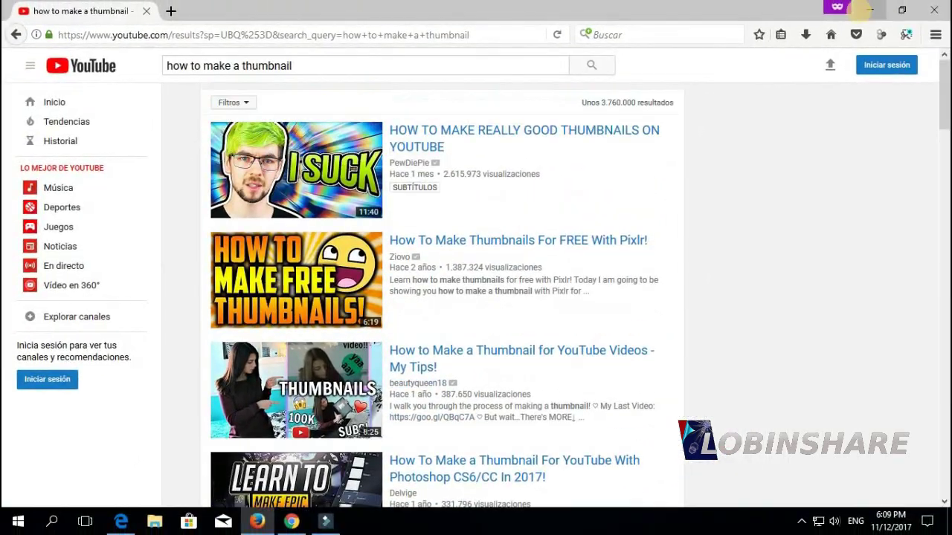
Import the jkjwrwv forest image from Pictures and place it on the main video track
left_click(863, 10)
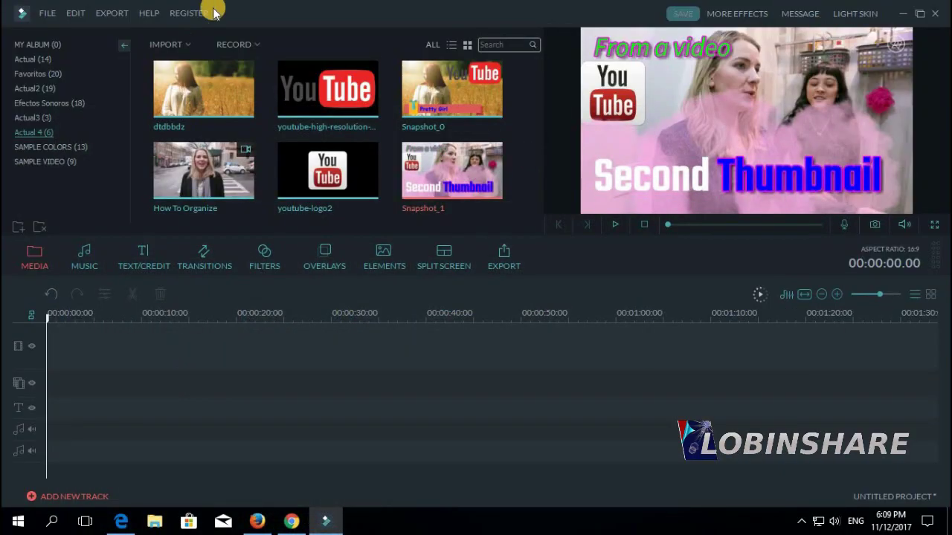
left_click(182, 46)
left_click(186, 59)
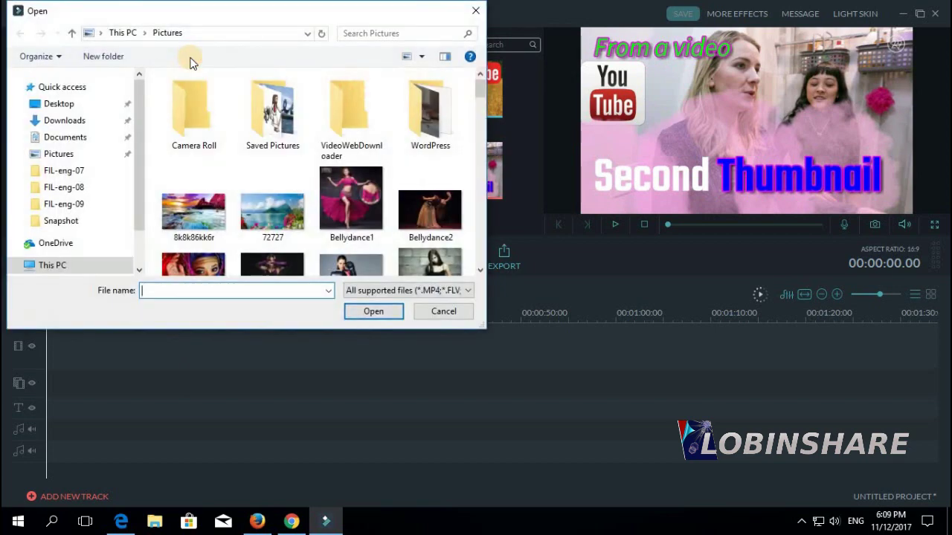
left_click(95, 156)
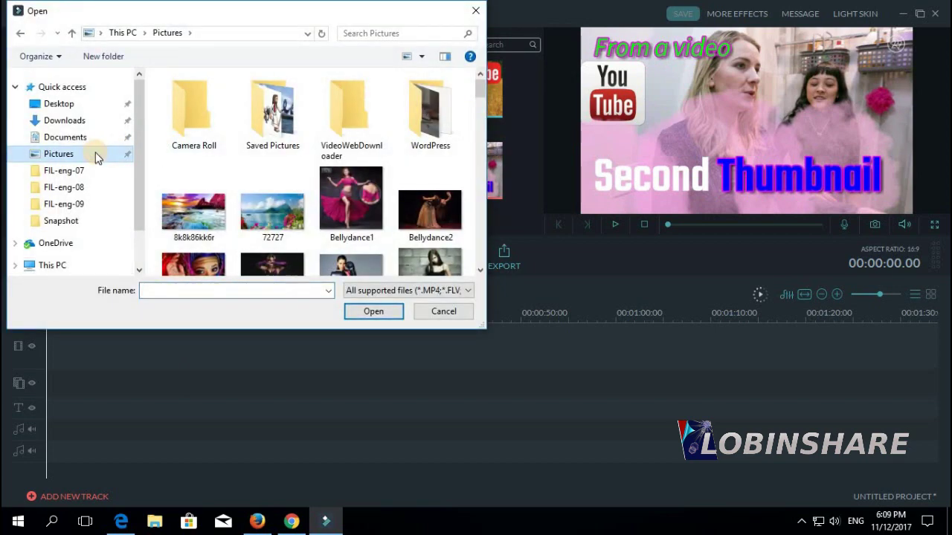
scroll(357, 148, "down", 10)
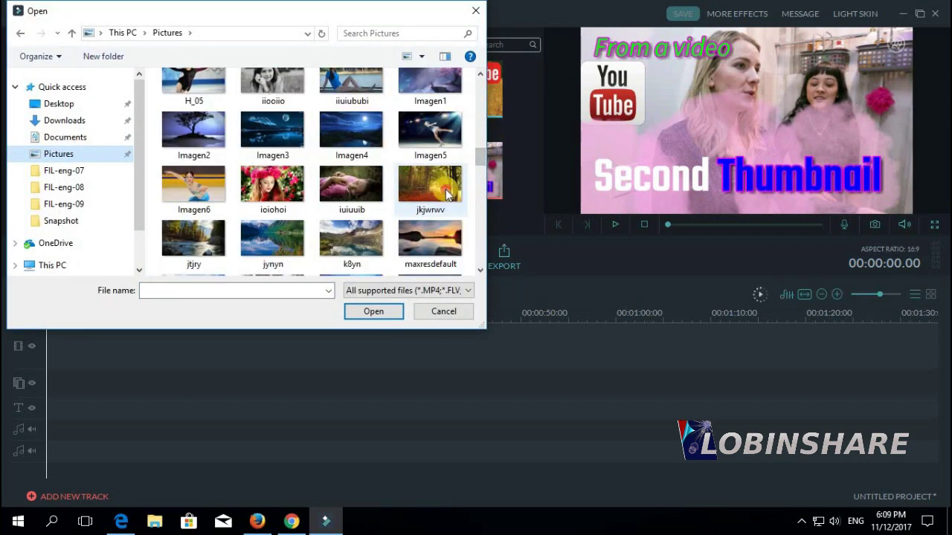
left_click(446, 195)
left_click(381, 312)
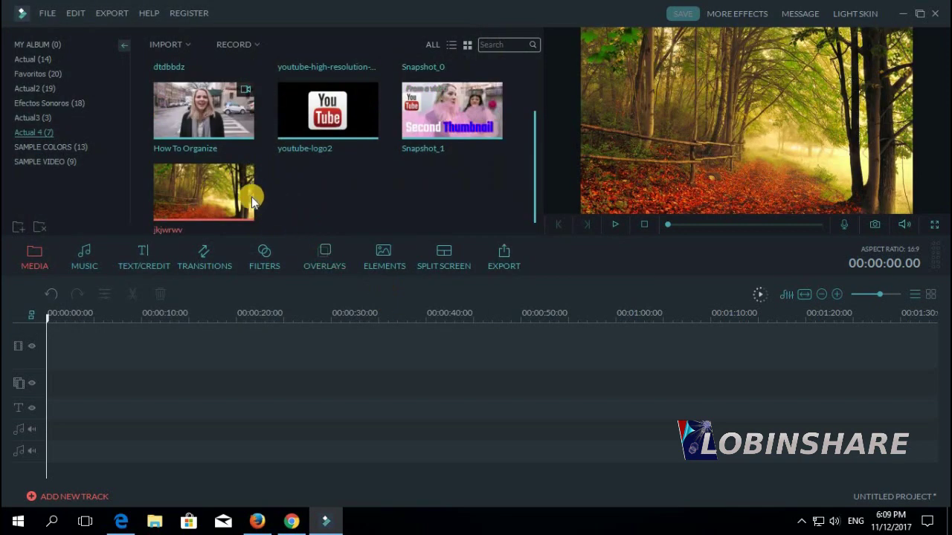
left_click_drag(253, 200, 179, 334)
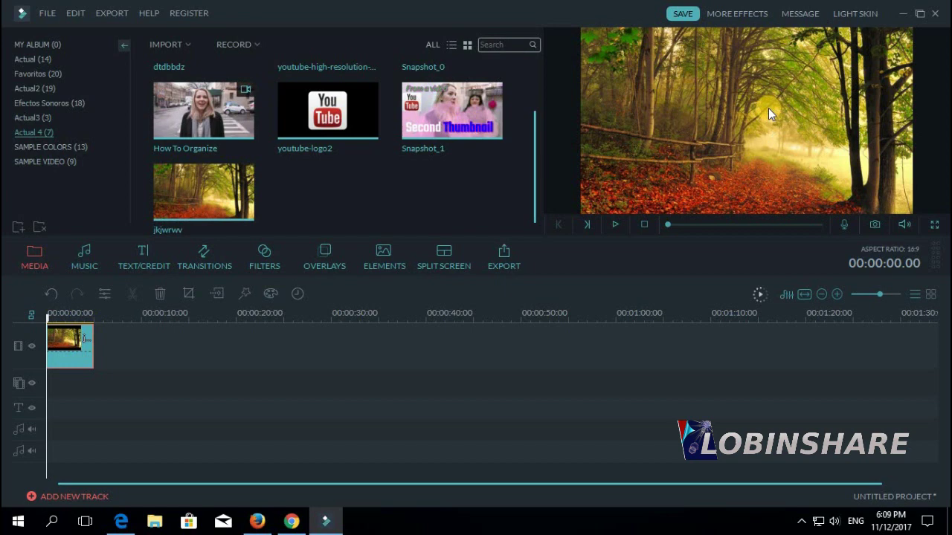
left_click(77, 317)
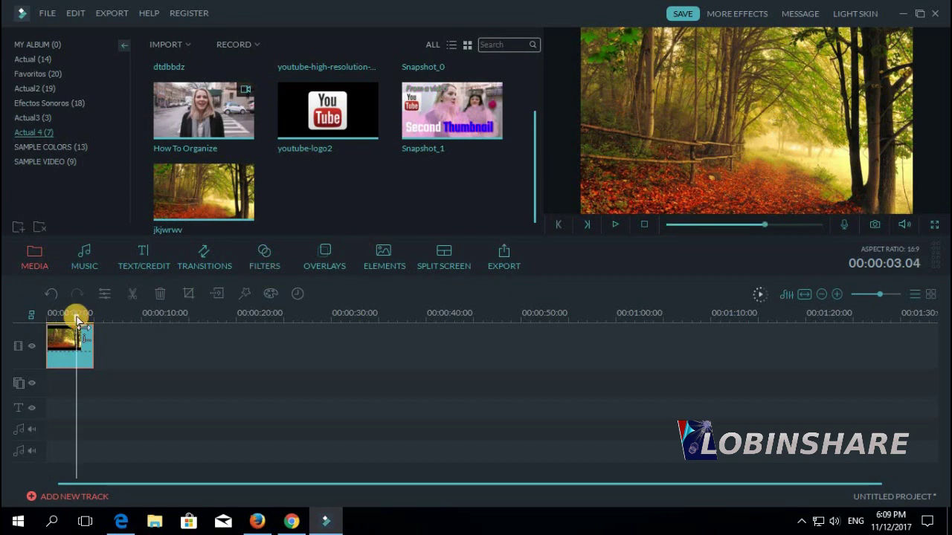
Import green img and place it on the overlay track above the forest
left_click(184, 44)
left_click(197, 59)
scroll(476, 141, "down", 5)
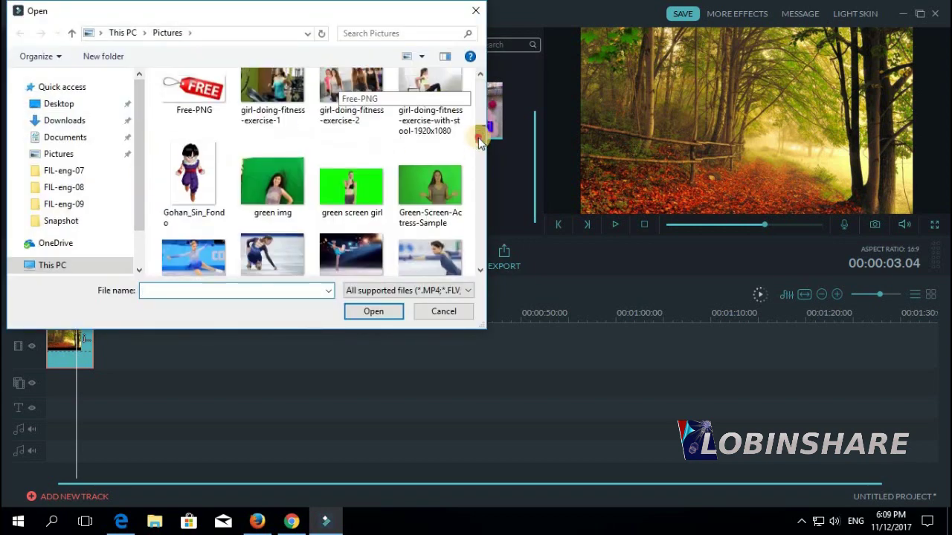
left_click(274, 184)
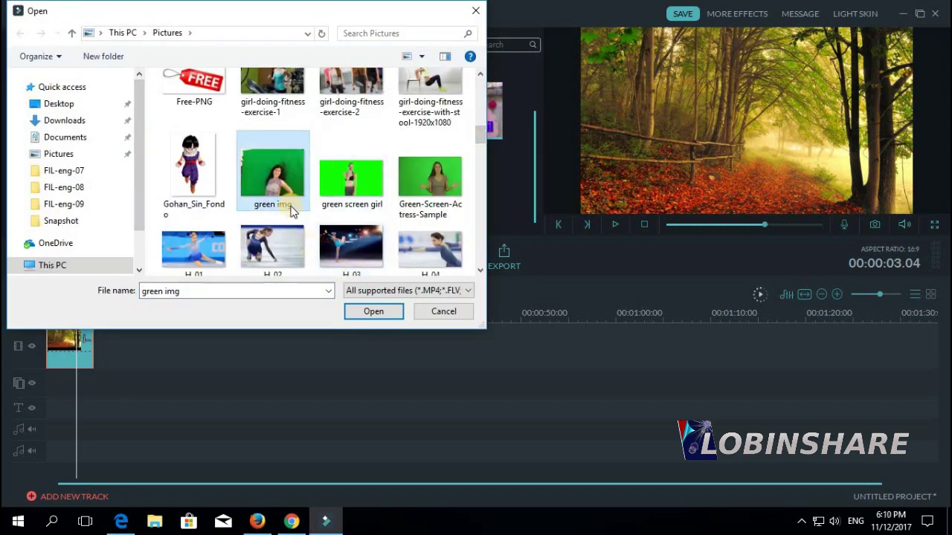
left_click(369, 312)
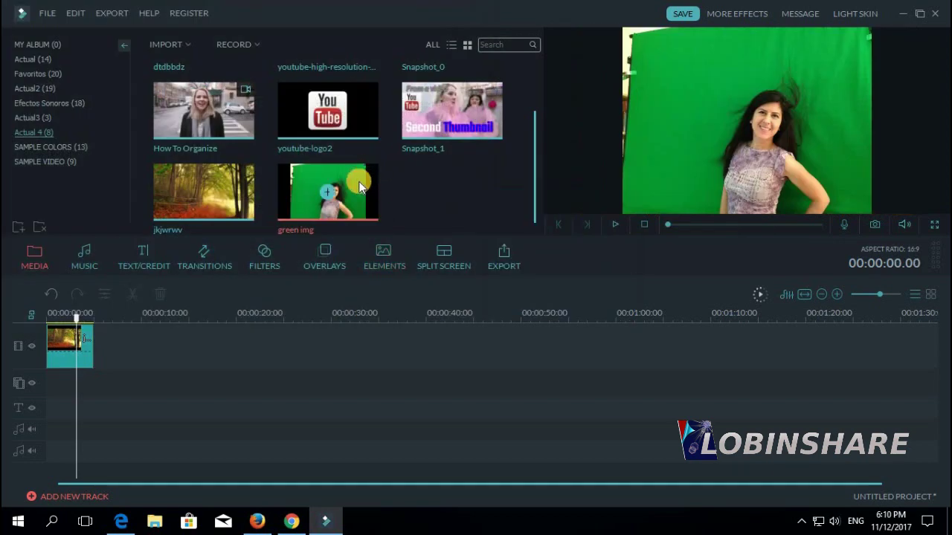
mouse_move(364, 195)
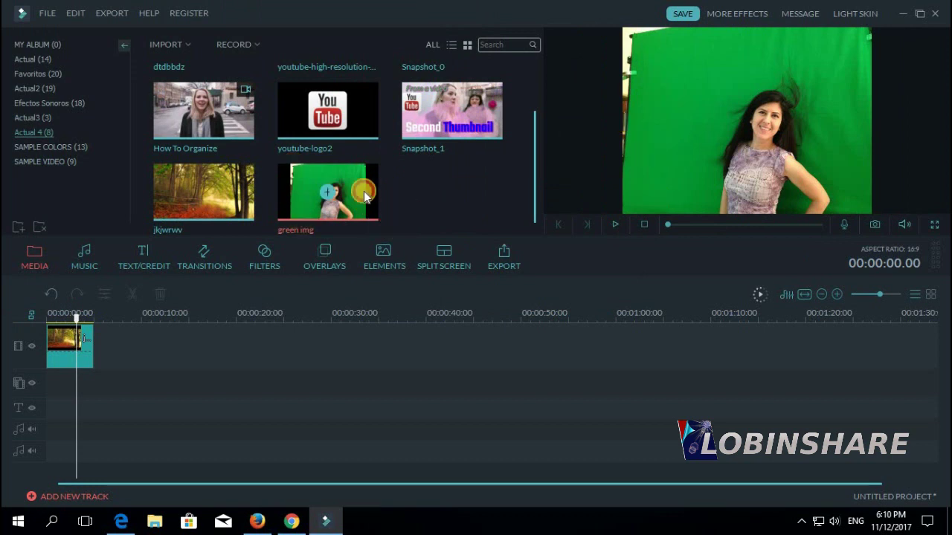
left_click_drag(361, 190, 57, 389)
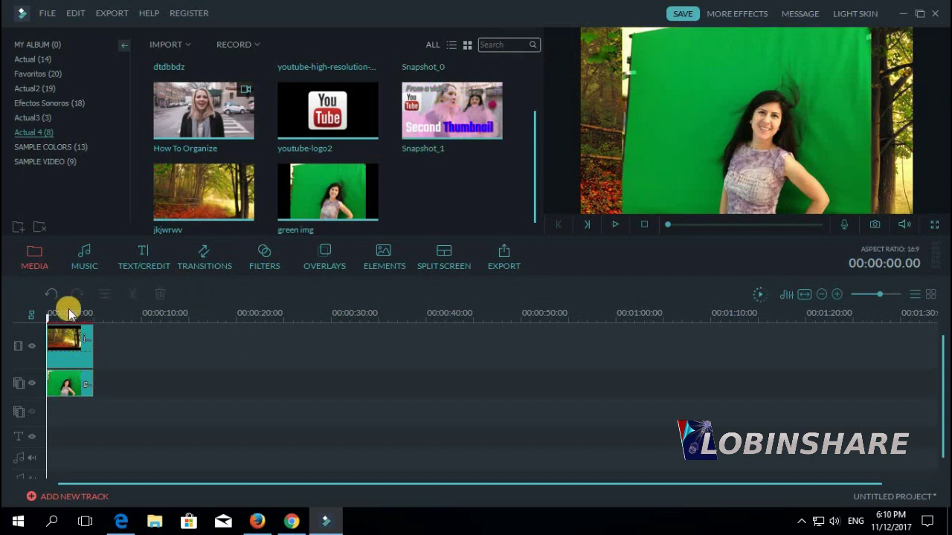
left_click(71, 388)
Open Green Screen for the overlay clip, make the green transparent, and apply a rectangular mask
right_click(72, 385)
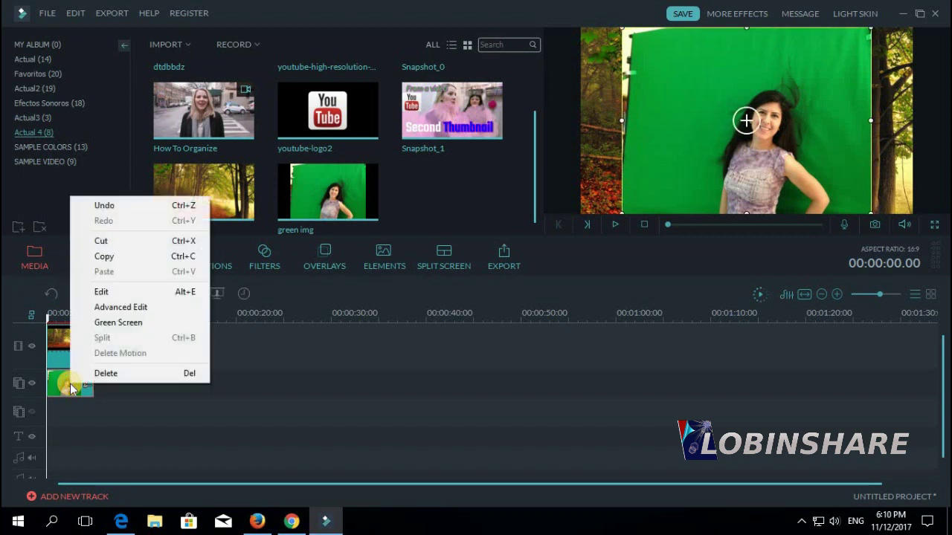
left_click(125, 325)
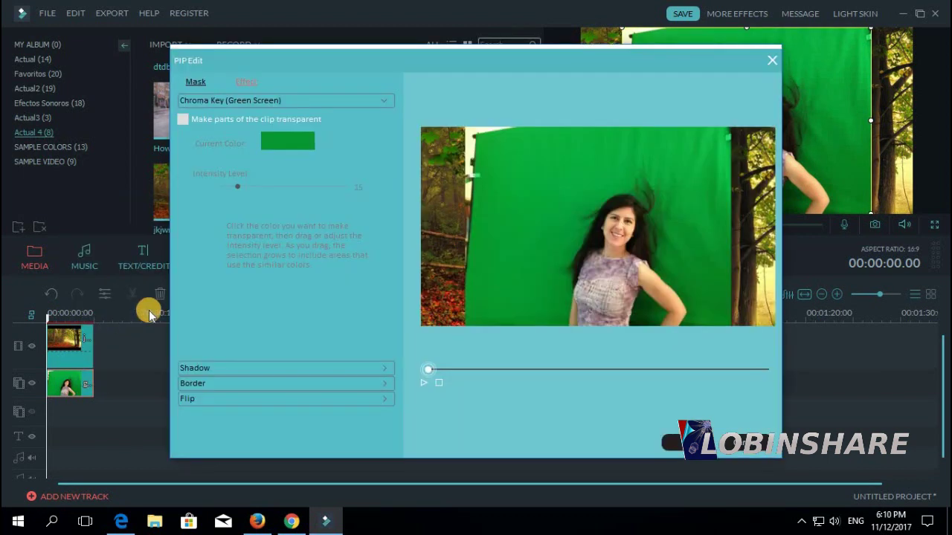
left_click(183, 120)
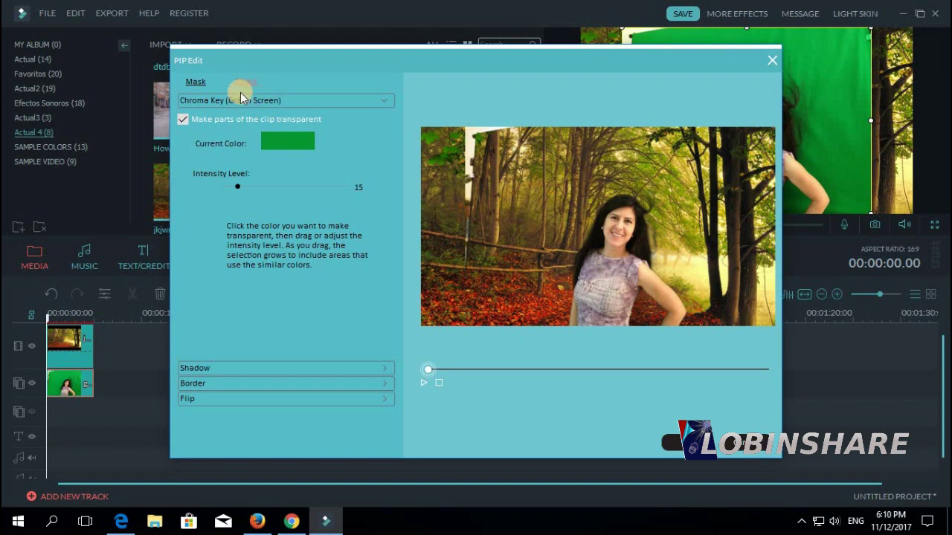
left_click(196, 82)
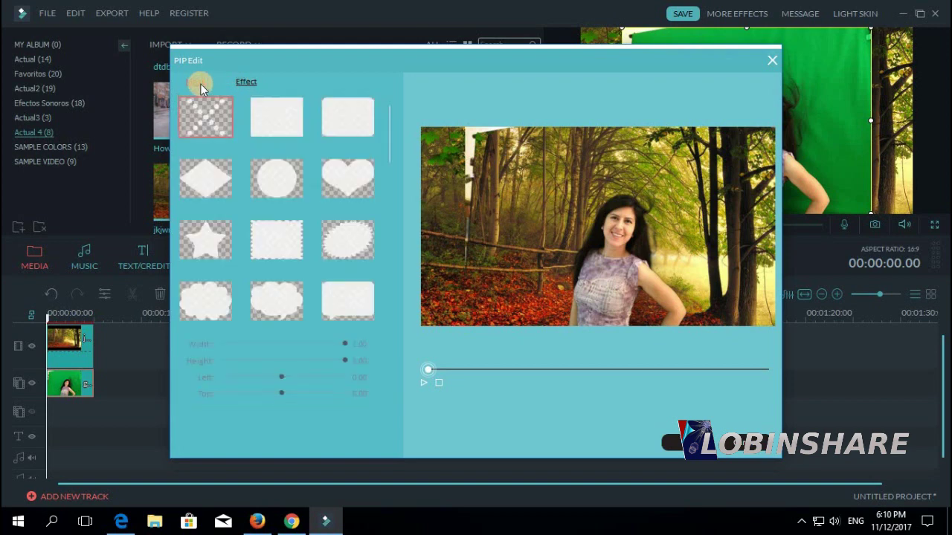
left_click(274, 114)
double_click(274, 113)
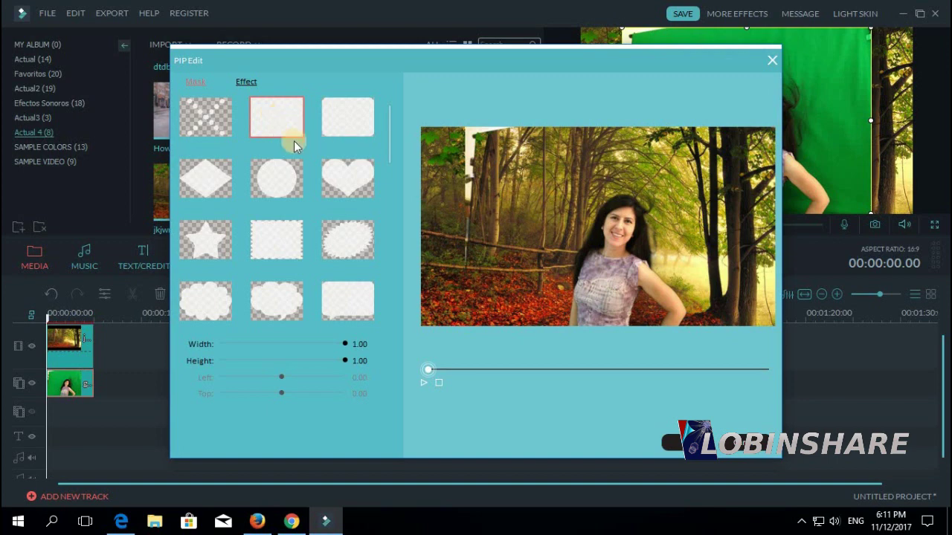
Narrow and shift the mask width, re-enable transparency, and confirm the chroma key
left_click(244, 82)
left_click(183, 121)
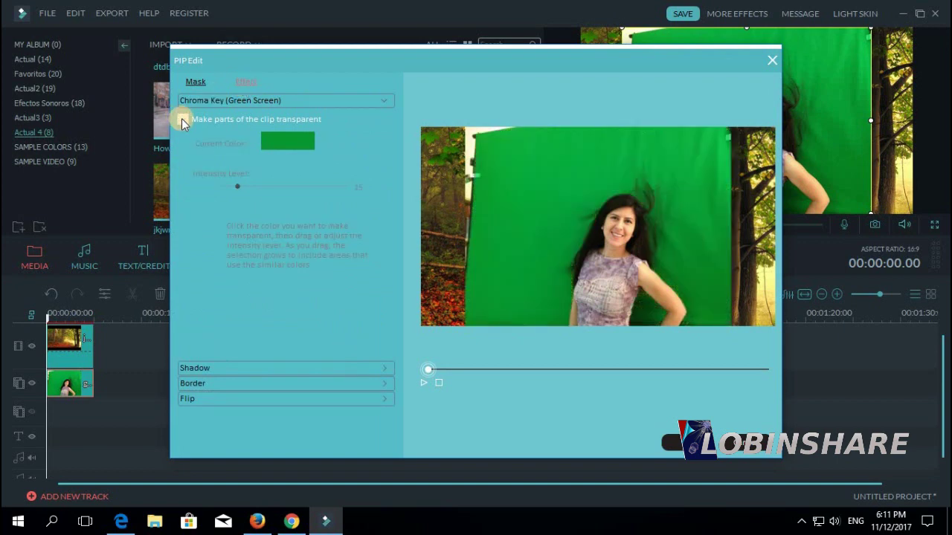
left_click(196, 82)
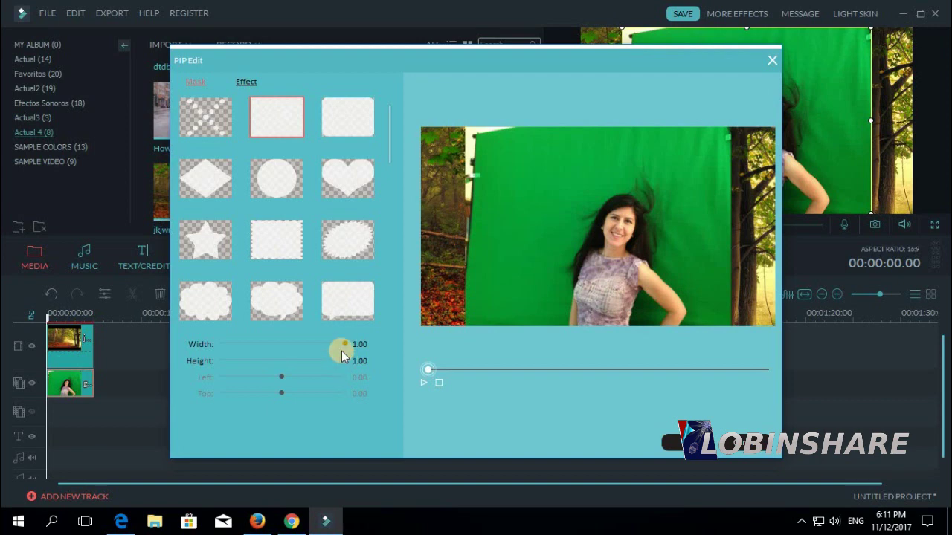
left_click_drag(345, 344, 302, 346)
left_click_drag(281, 377, 298, 379)
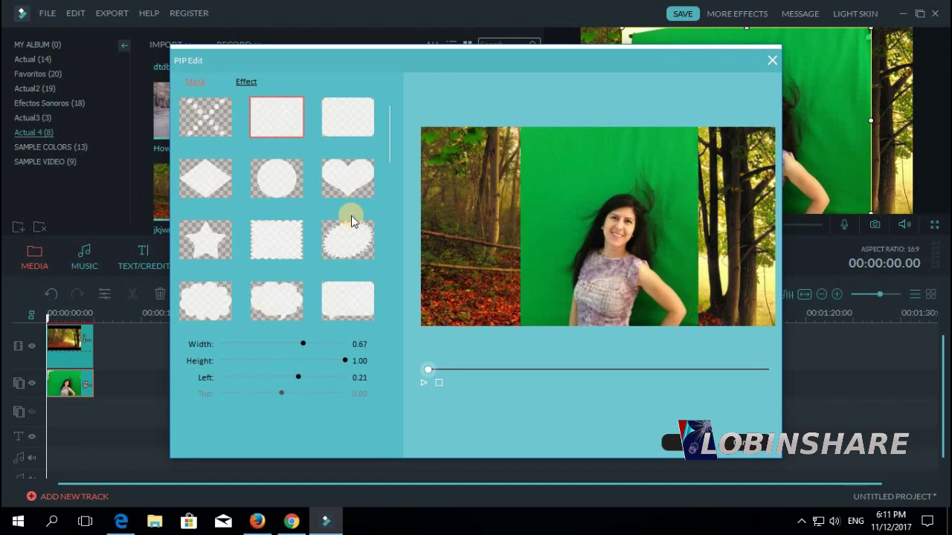
left_click(255, 86)
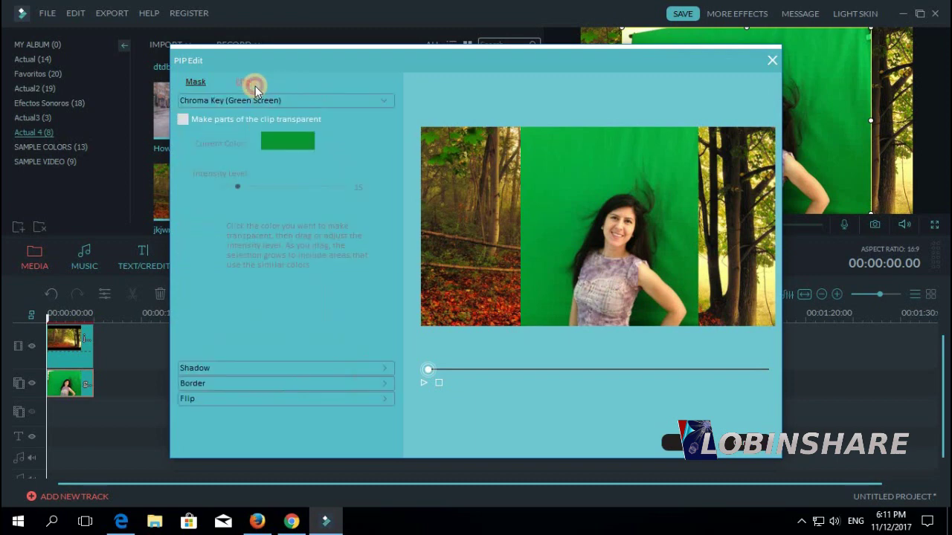
left_click(183, 122)
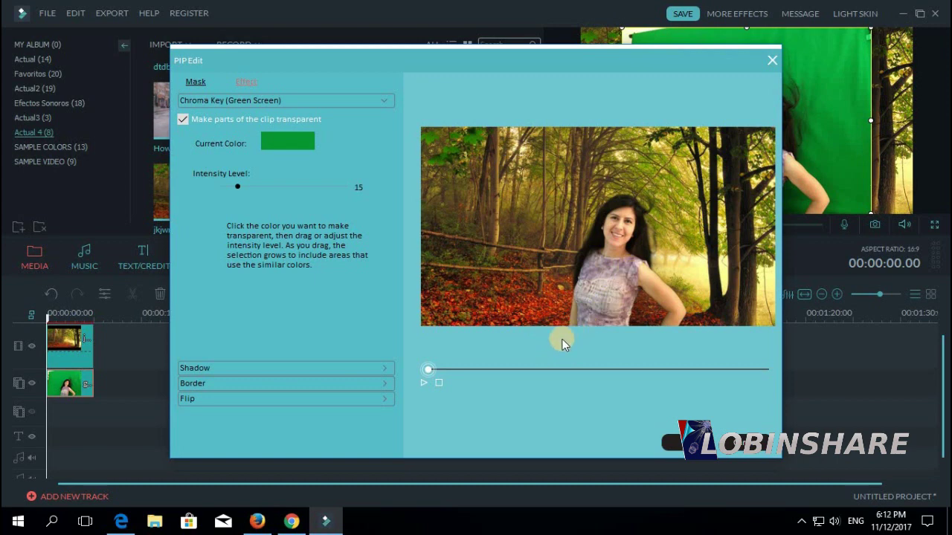
left_click(673, 443)
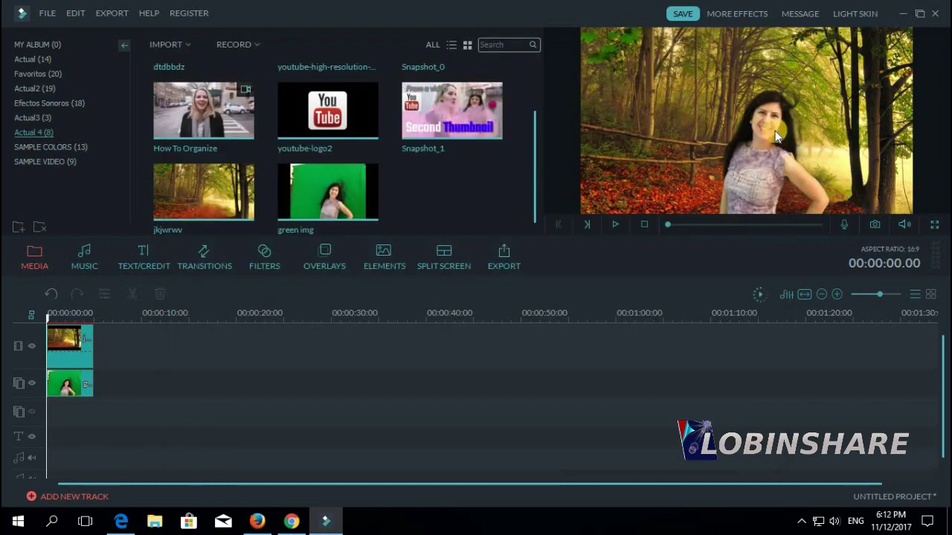
Check the keyed composite and add the Confetti Pack LowerThird 1 title to the text track
left_click(355, 199)
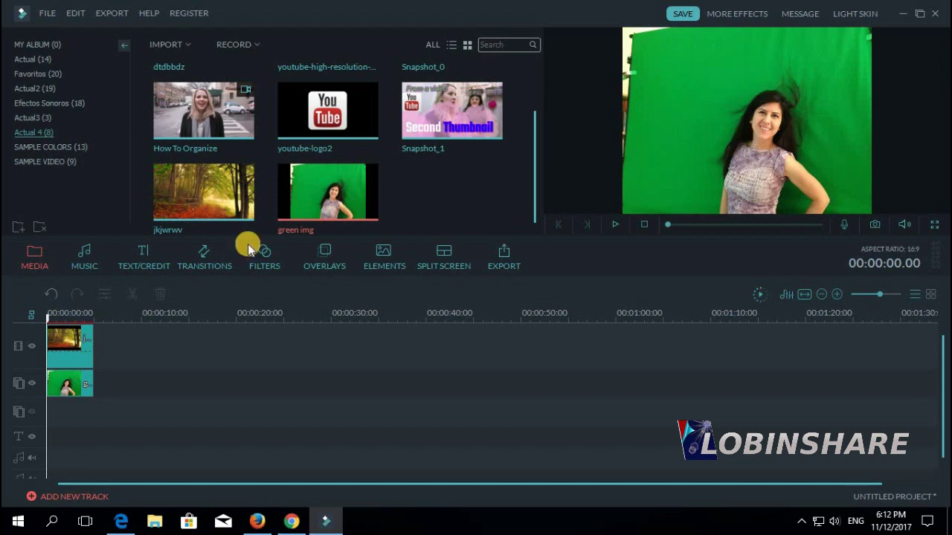
left_click(80, 313)
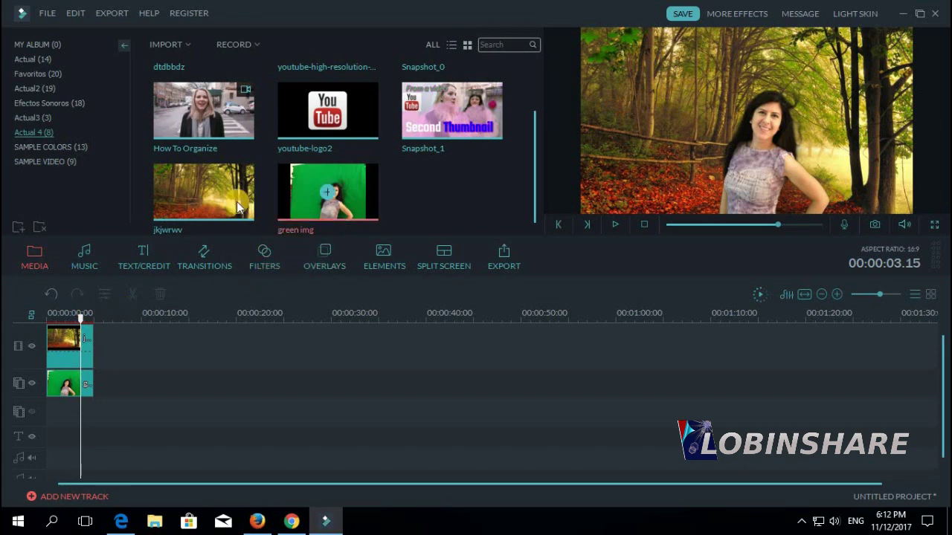
left_click(146, 255)
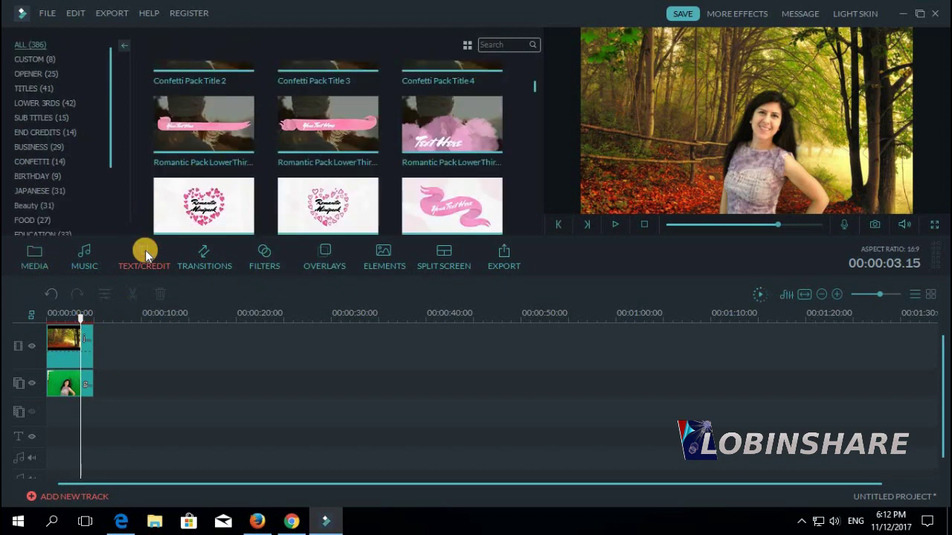
scroll(536, 83, "up", 5)
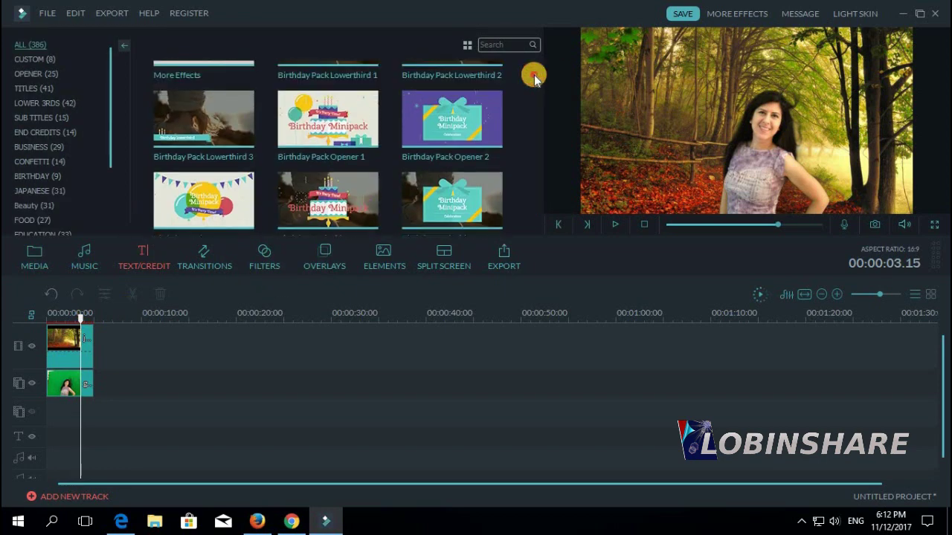
scroll(534, 78, "down", 3)
left_click_drag(334, 179, 47, 439)
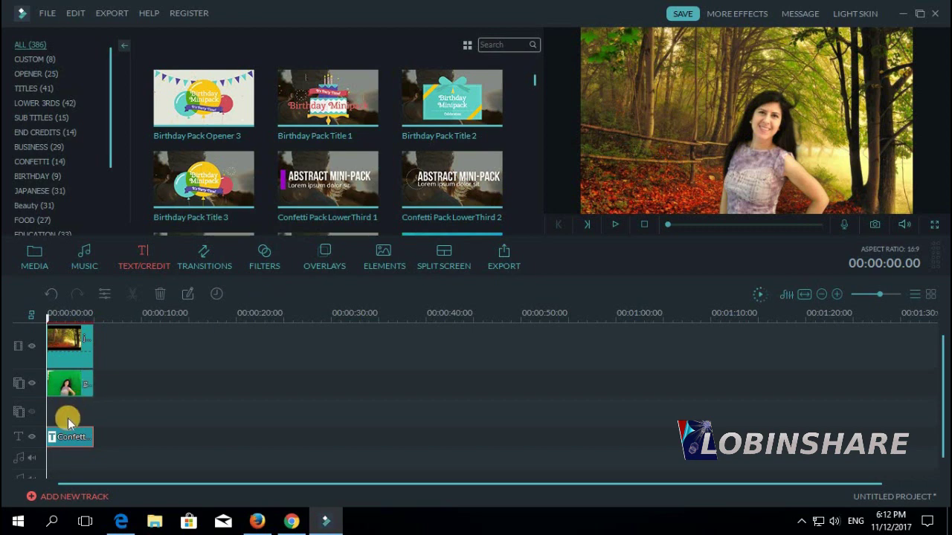
left_click(70, 313)
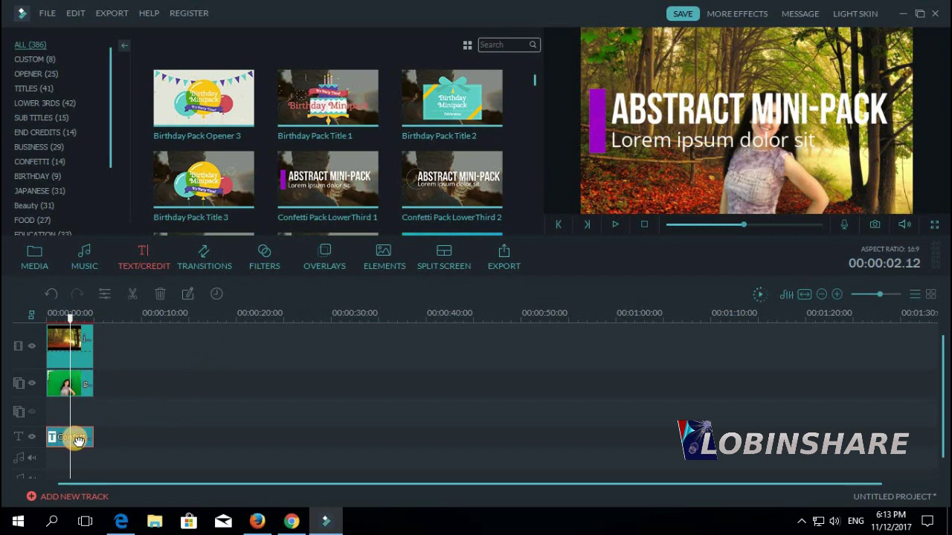
Move the title's heading to the top of the frame and view the font size list
left_click(108, 292)
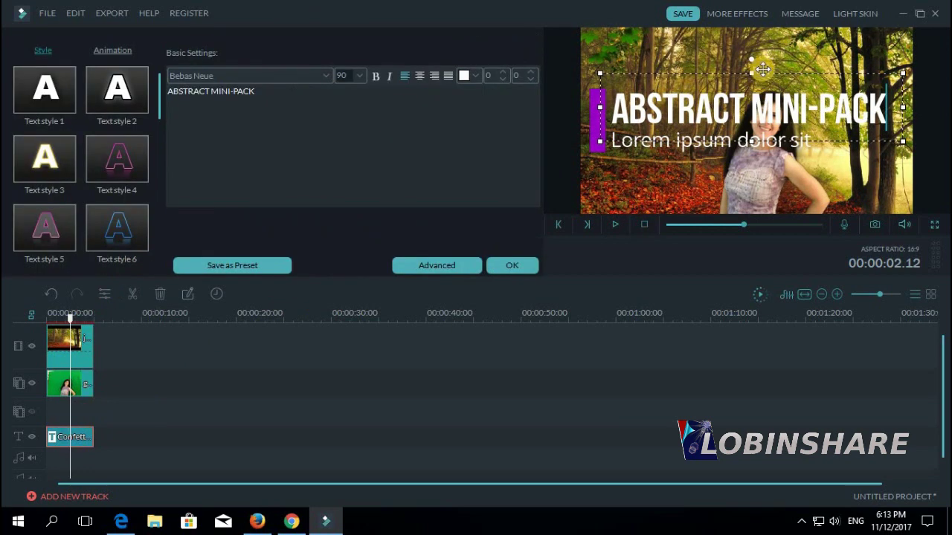
left_click_drag(763, 70, 765, 24)
left_click(359, 75)
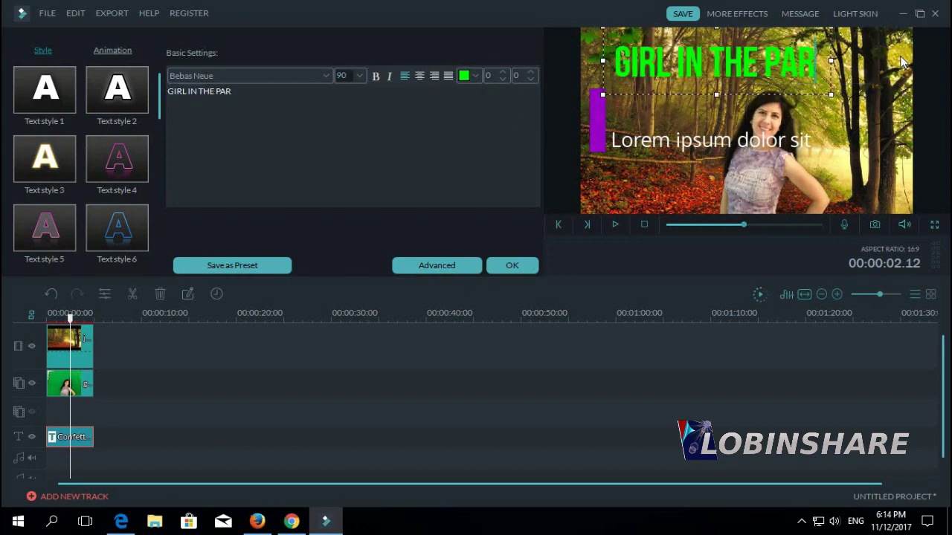
left_click(601, 41)
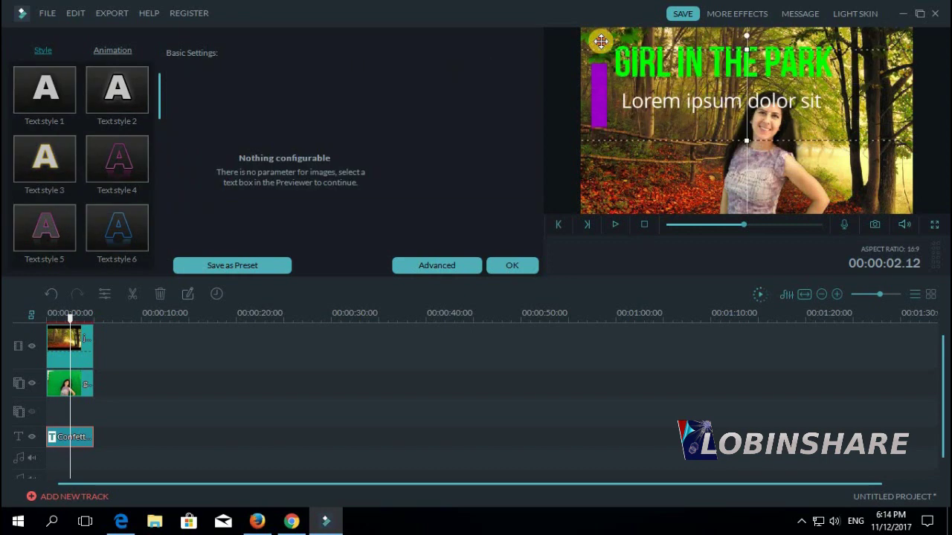
In Advanced editing, replace the Lorem ipsum box with 'MAKE A THUMBNAIL' text at size 80
left_click(437, 265)
left_click(487, 154)
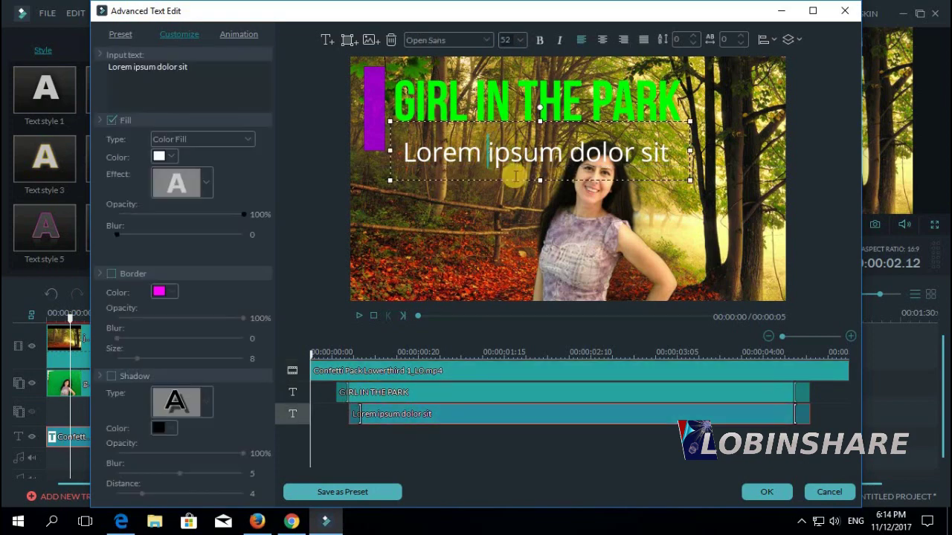
left_click(392, 40)
left_click(327, 40)
left_click_drag(493, 153, 440, 245)
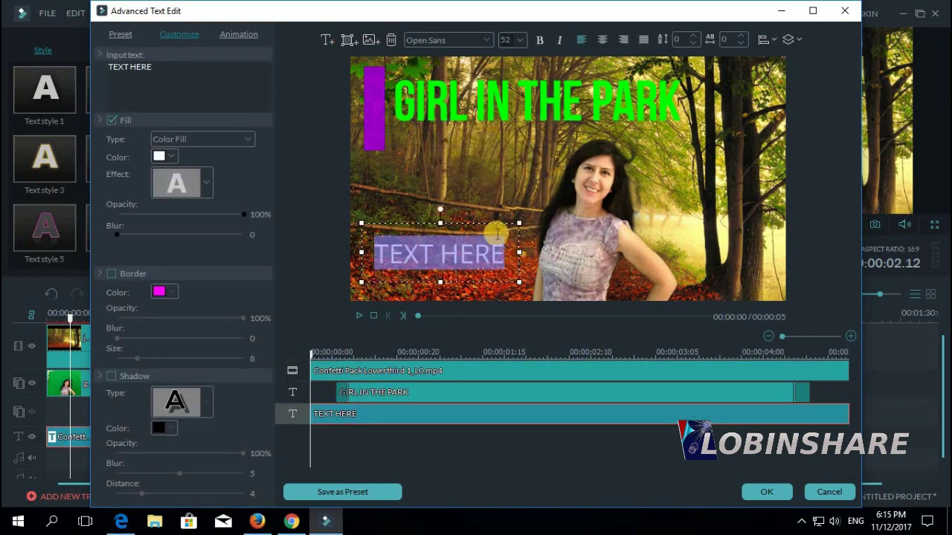
double_click(446, 253)
type("MAKE A THUMBNAIL")
key("ctrl+a")
left_click(511, 39)
left_click(511, 105)
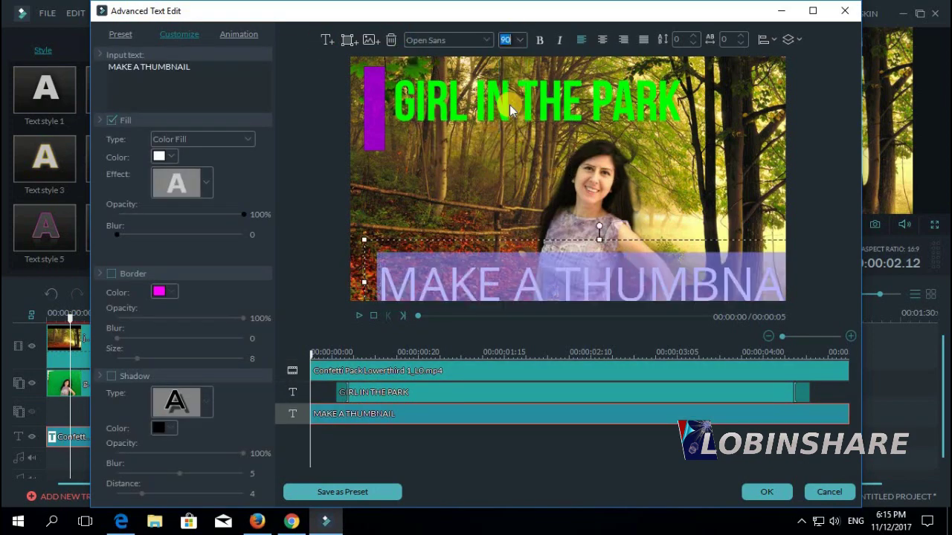
double_click(711, 256)
left_click(203, 139)
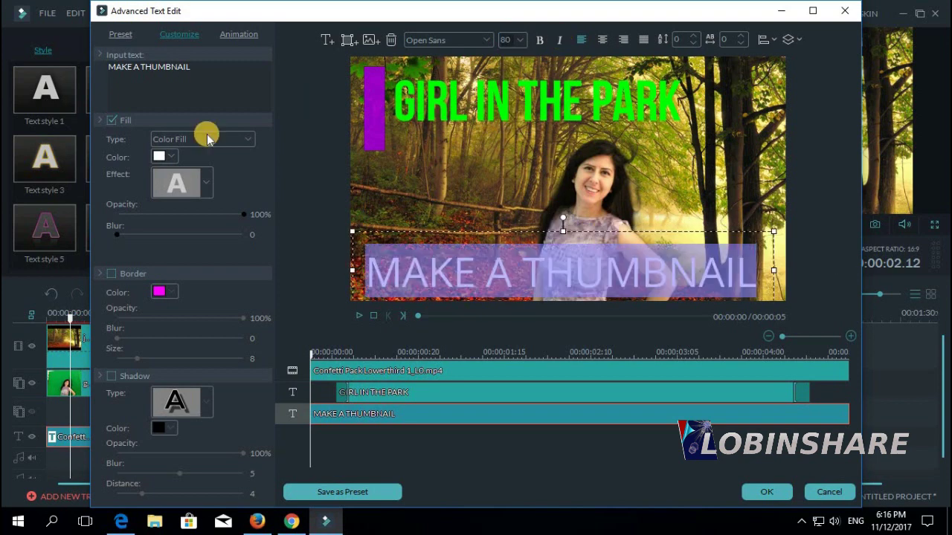
Give the text a dark blue/blue gradient fill, white border and shadow, then apply
left_click(185, 167)
left_click(170, 156)
left_click(214, 172)
left_click(246, 156)
left_click(291, 205)
left_click(111, 273)
left_click(165, 291)
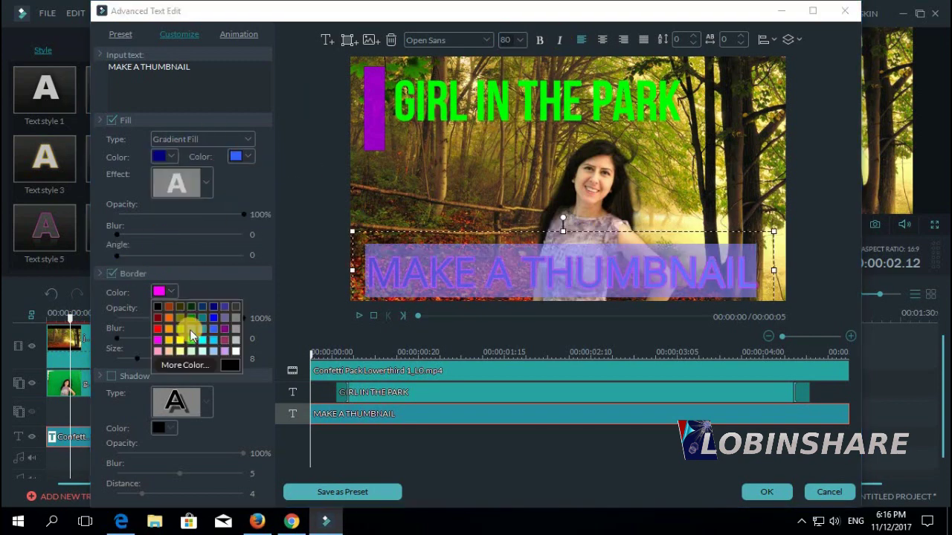
left_click(235, 350)
left_click(123, 376)
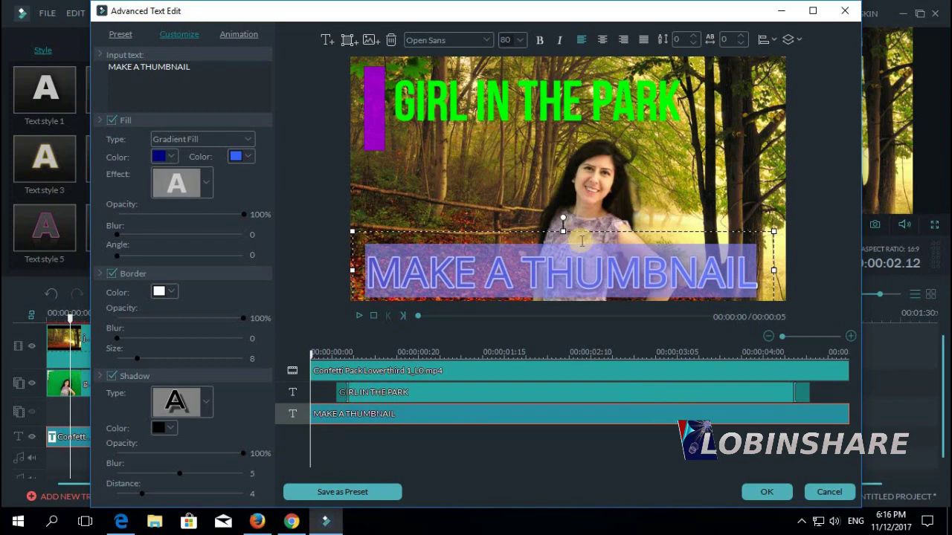
left_click(772, 489)
Capture the forest composite frame as Snapshot_2 in the media library, then return to Firefox
left_click(527, 267)
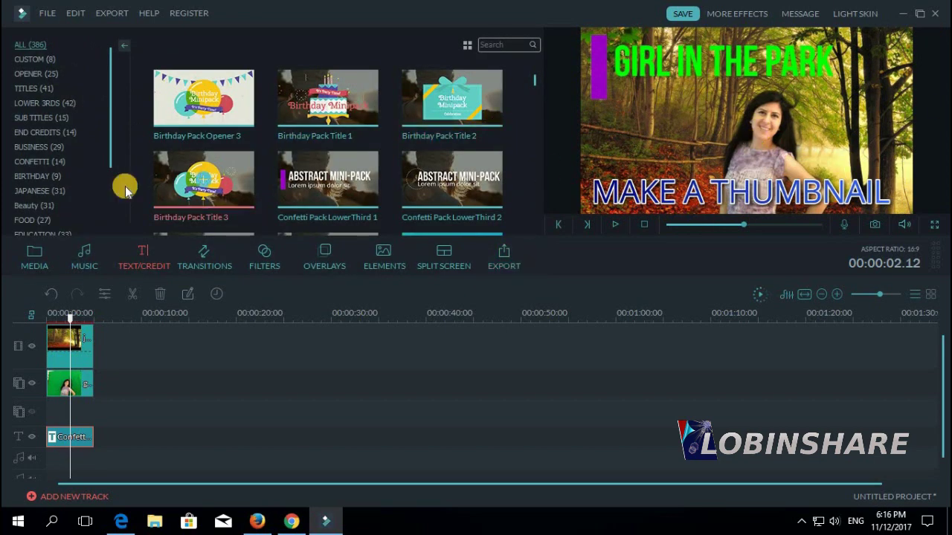
left_click(47, 253)
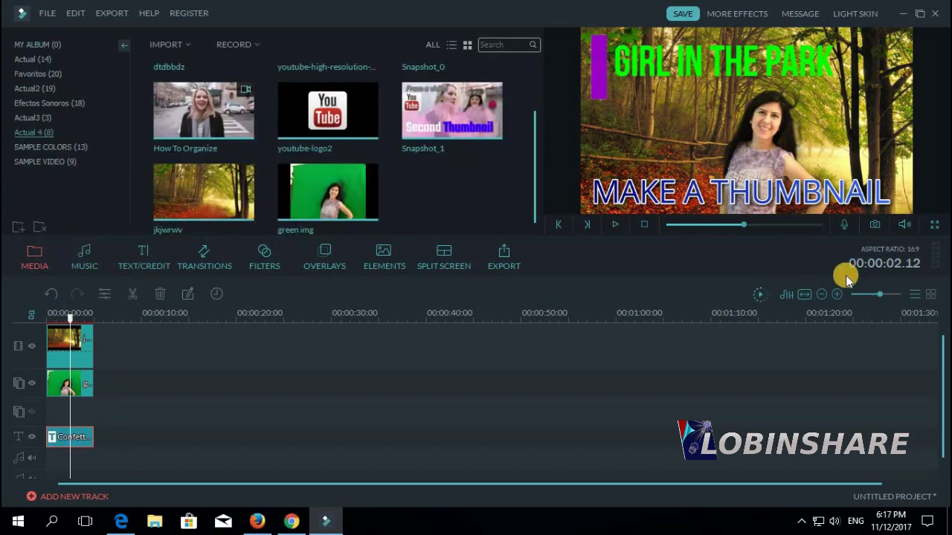
left_click(876, 224)
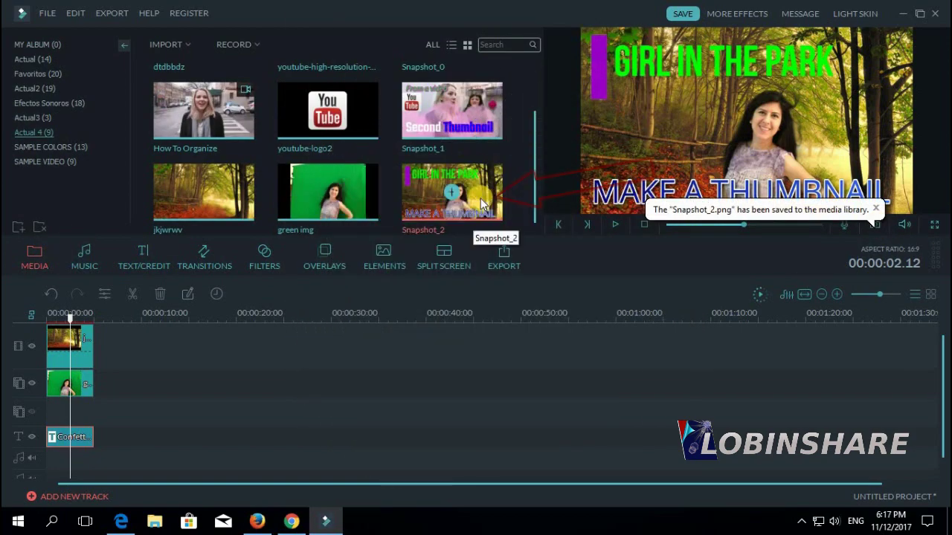
left_click(257, 521)
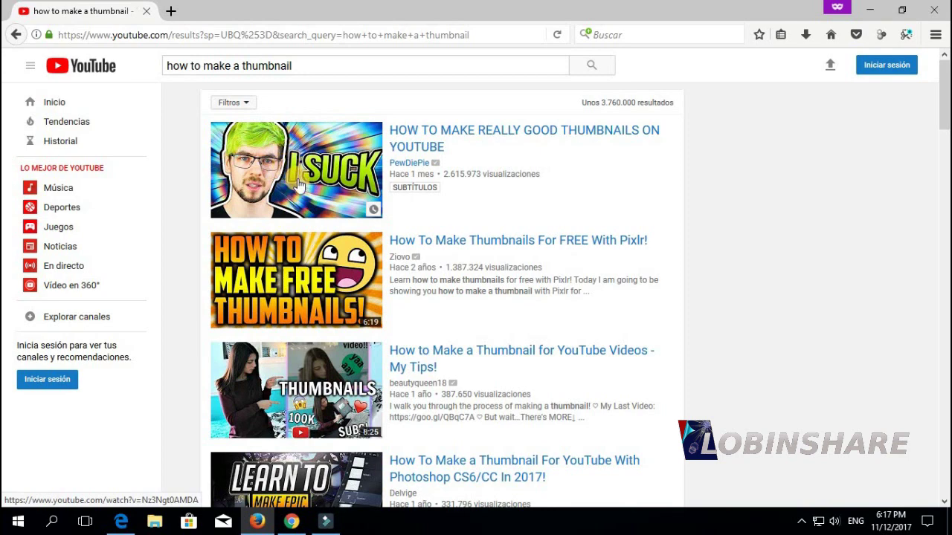
scroll(298, 185, "down", 5)
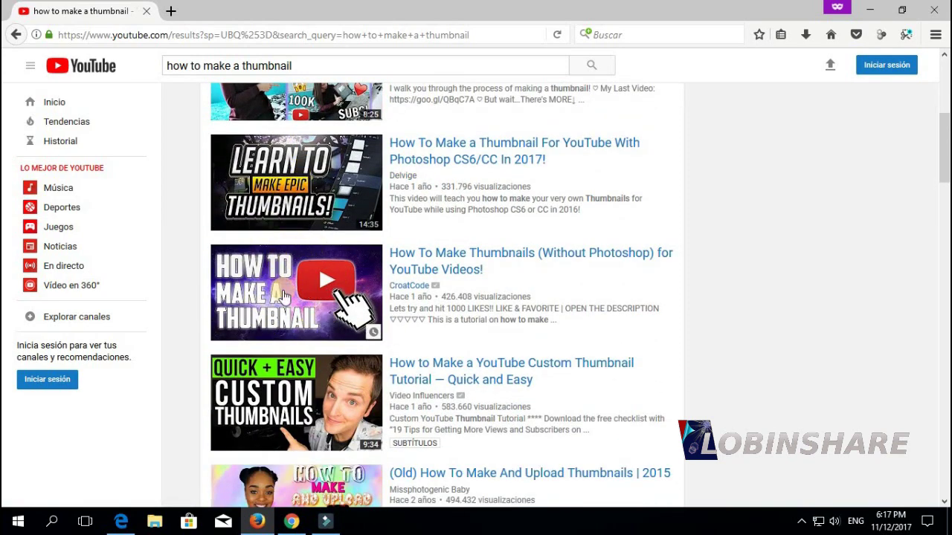
scroll(290, 300, "down", 4)
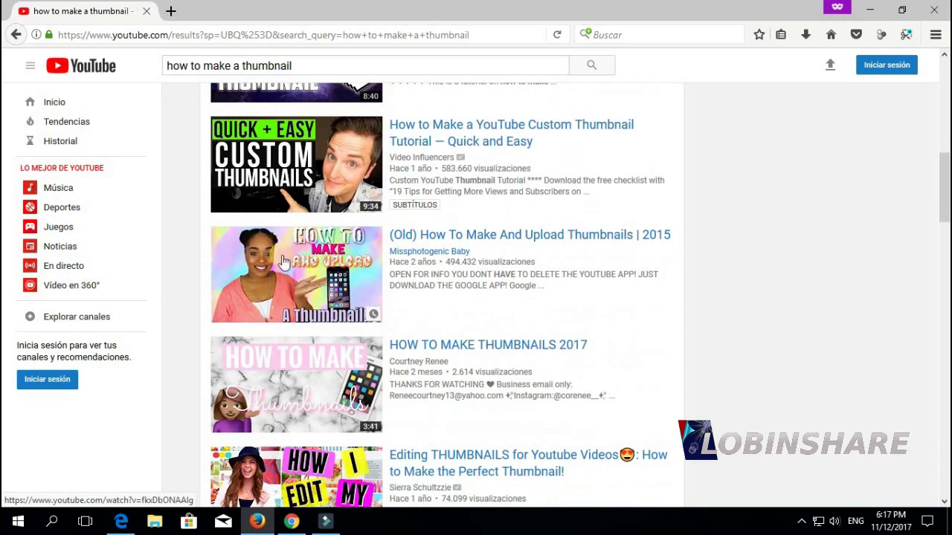
left_click(266, 261)
scroll(299, 257, "down", 3)
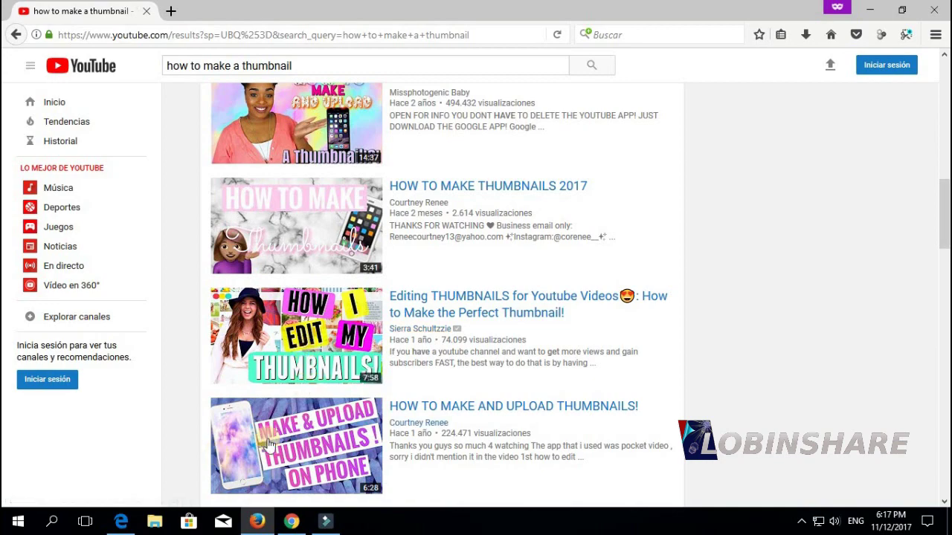
scroll(372, 376, "down", 5)
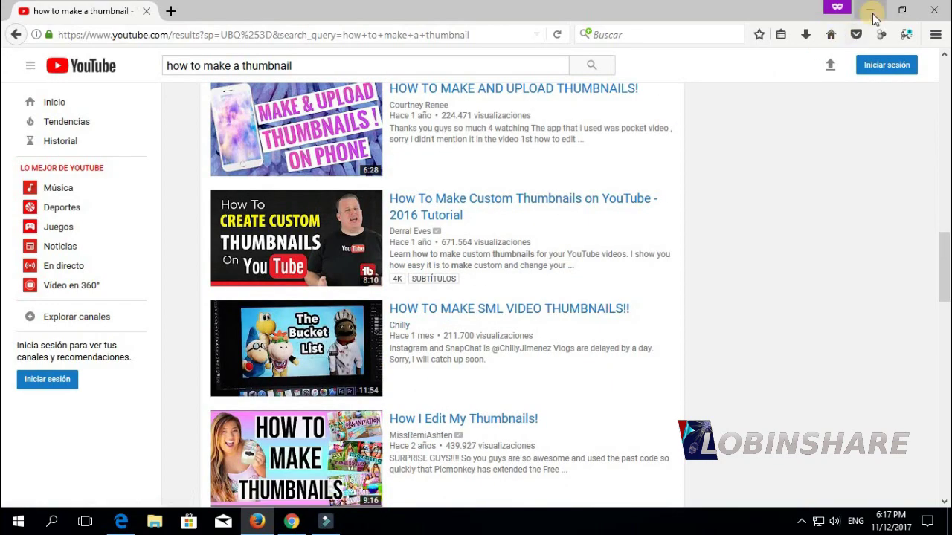
left_click(870, 10)
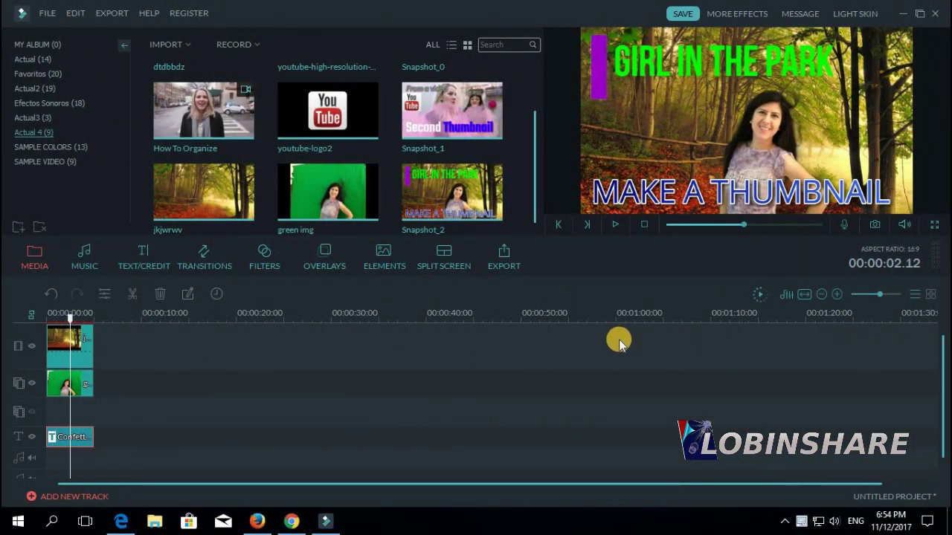
Search Google Images for 'background images' and preview the blue space-warp picture
left_click(291, 520)
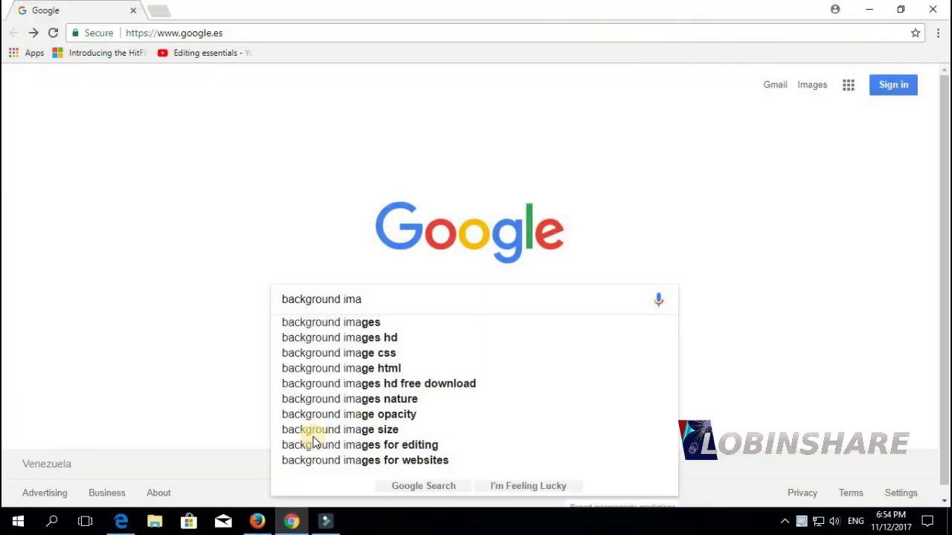
type("ges")
key("Return")
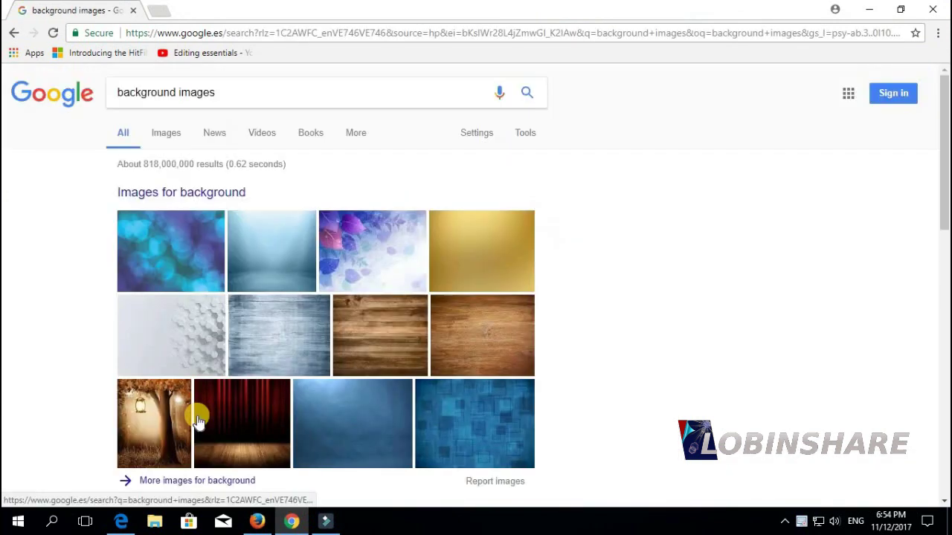
left_click(168, 134)
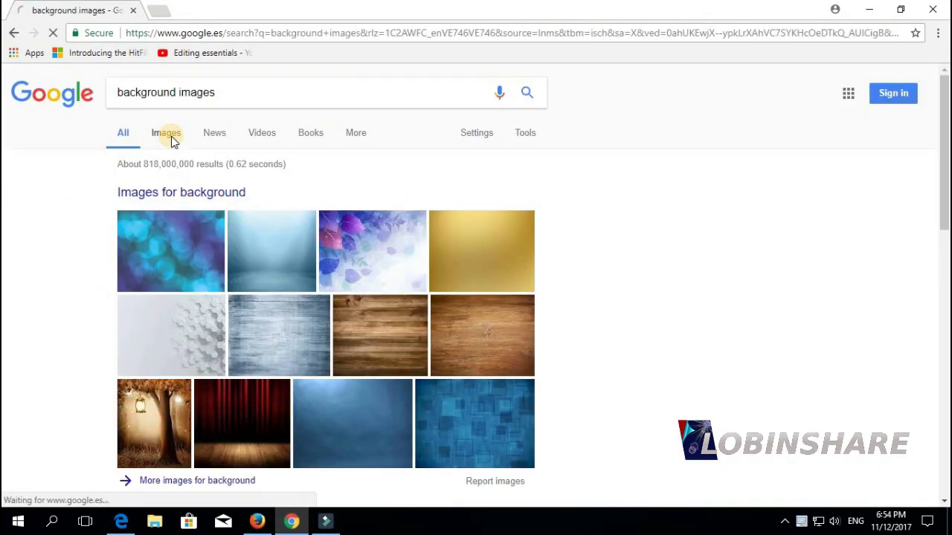
scroll(398, 316, "down", 15)
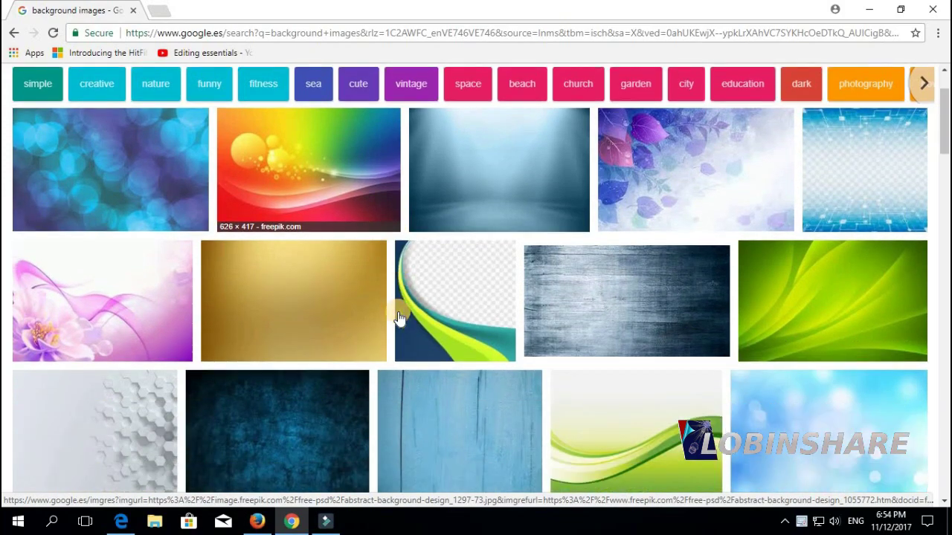
scroll(394, 308, "down", 10)
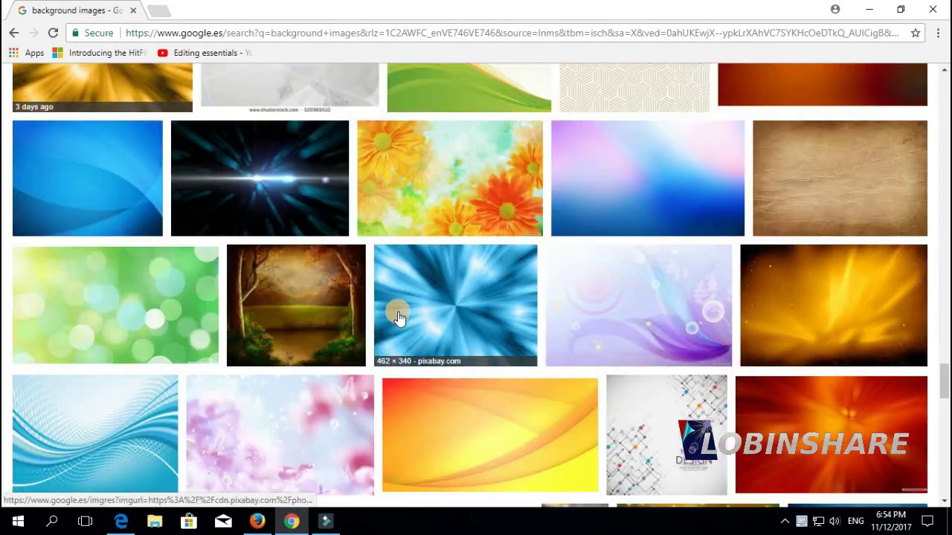
scroll(258, 296, "up", 2)
left_click(255, 294)
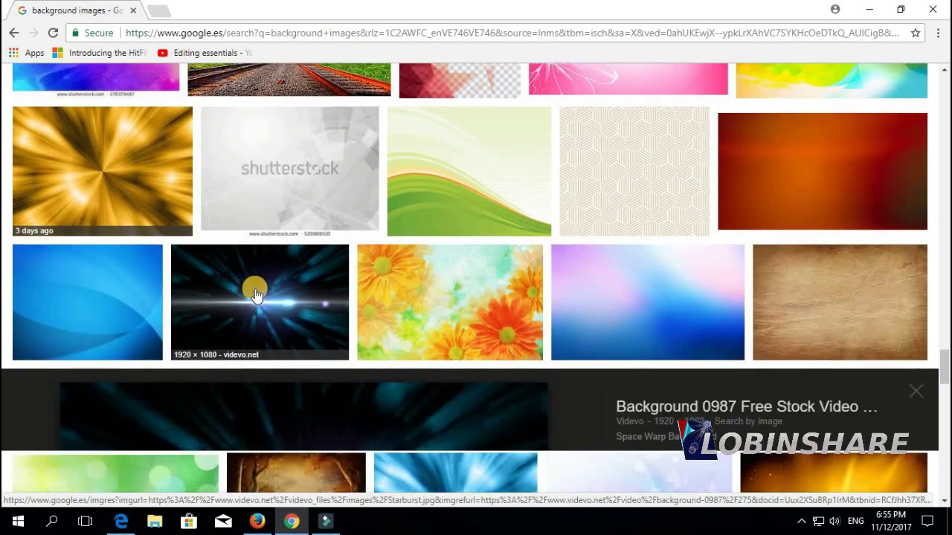
Save the space-warp picture to Pictures as 'Background image 1.jpg' and return to Filmora
right_click(255, 294)
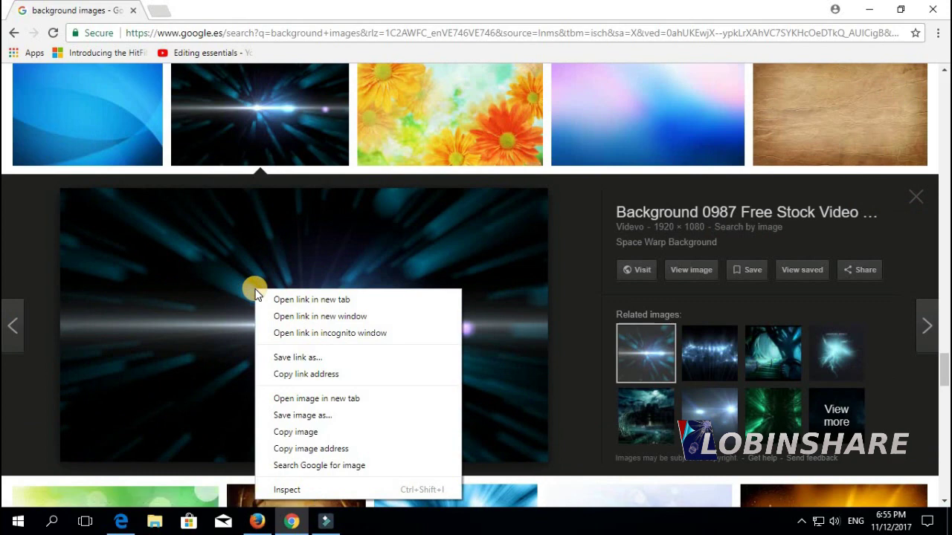
left_click(318, 417)
left_click(145, 264)
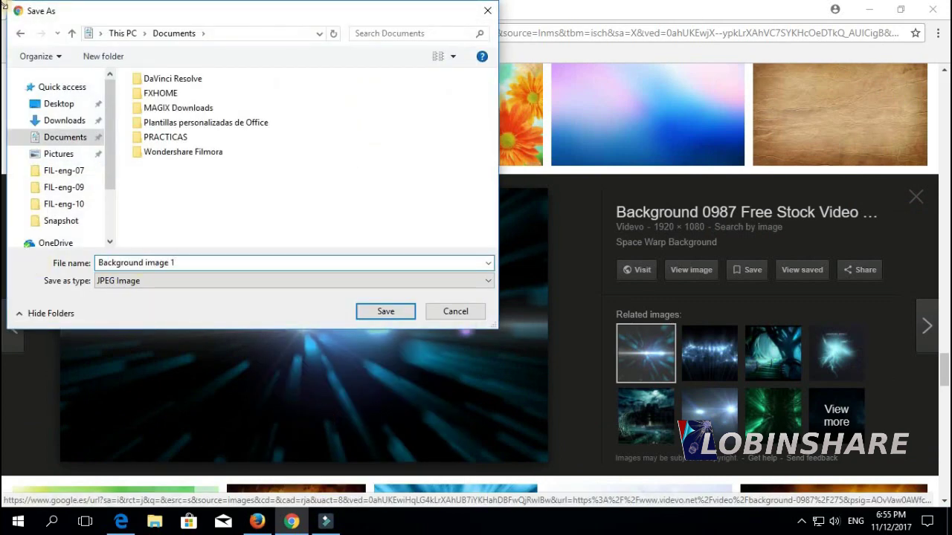
left_click(69, 154)
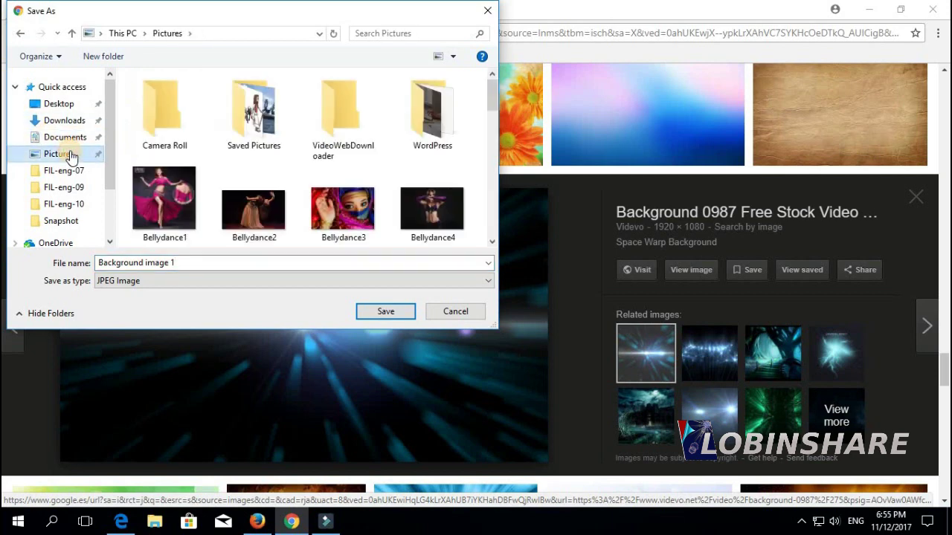
left_click(376, 313)
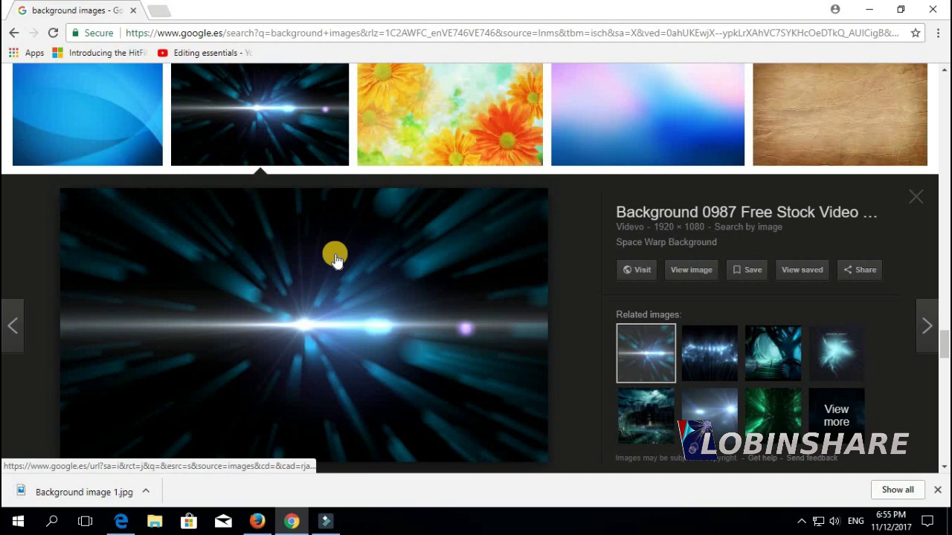
left_click(325, 520)
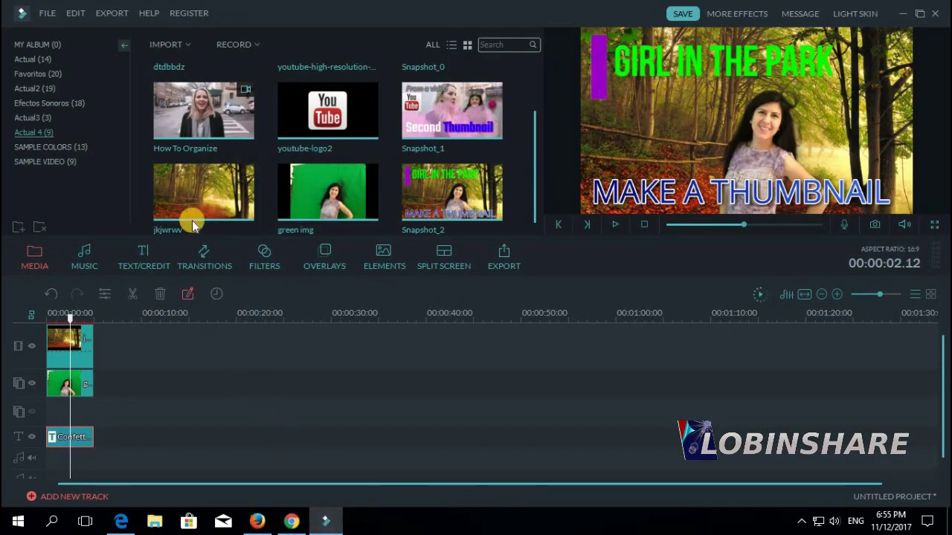
Import Background image 1 from Pictures into the media library
left_click(179, 45)
left_click(190, 62)
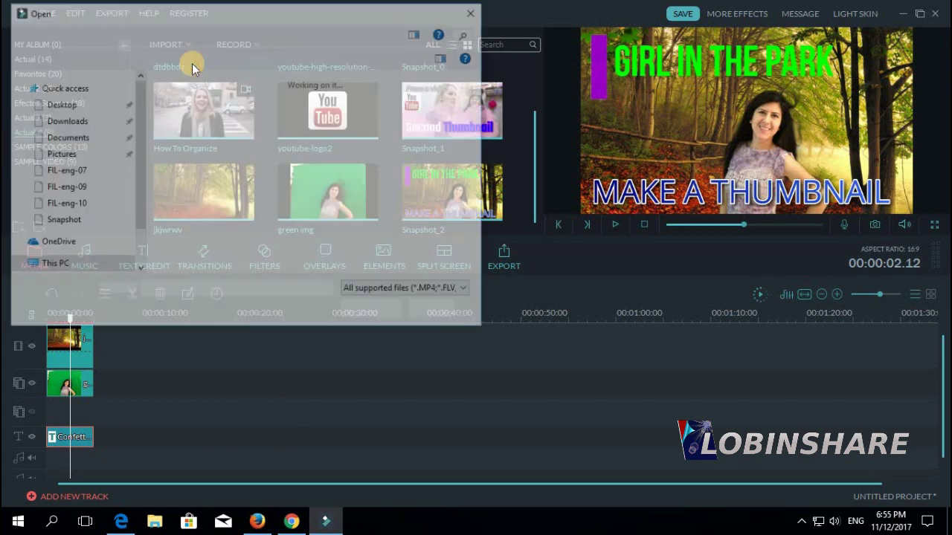
left_click(80, 154)
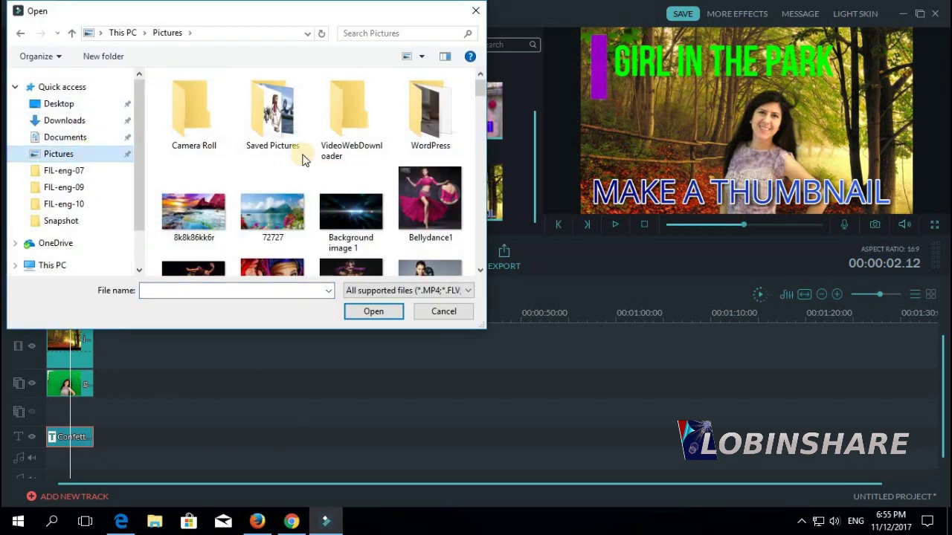
scroll(478, 105, "down", 3)
scroll(478, 101, "up", 3)
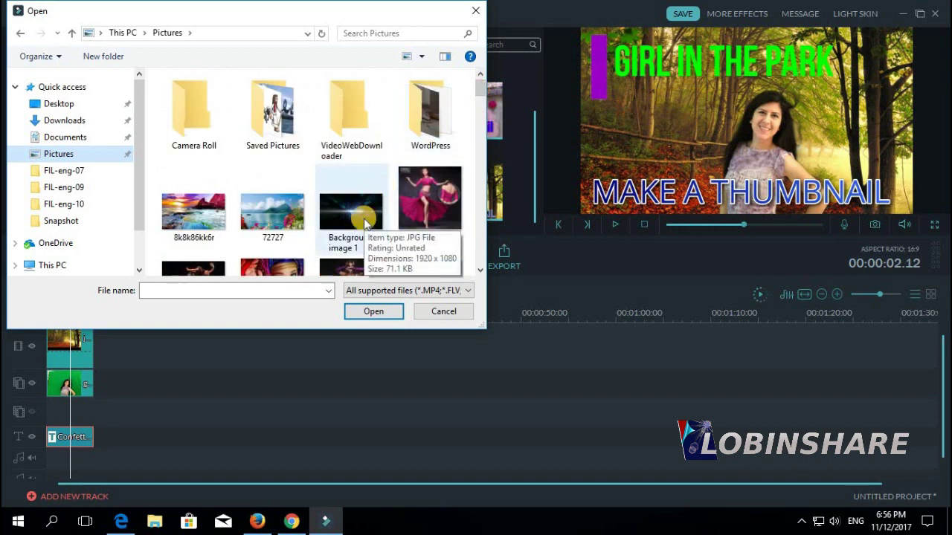
left_click(365, 231)
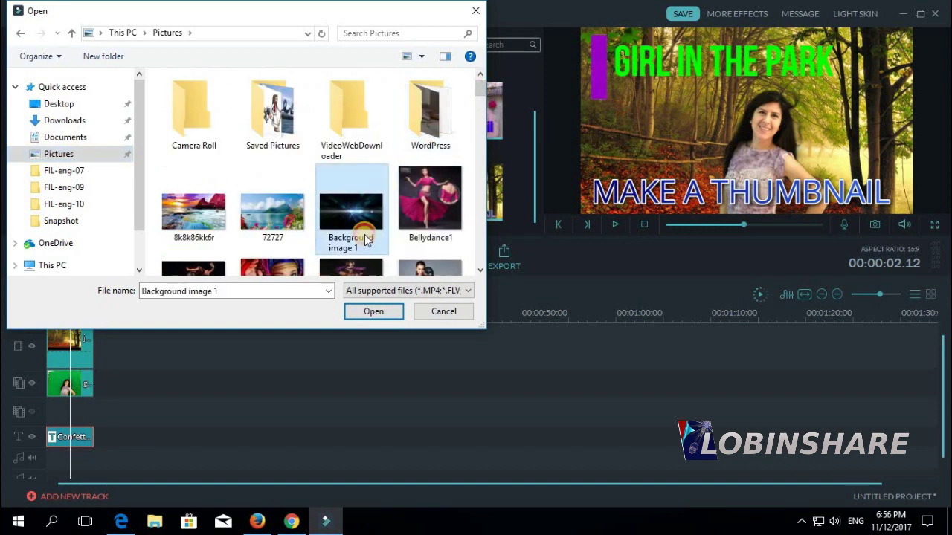
left_click(376, 312)
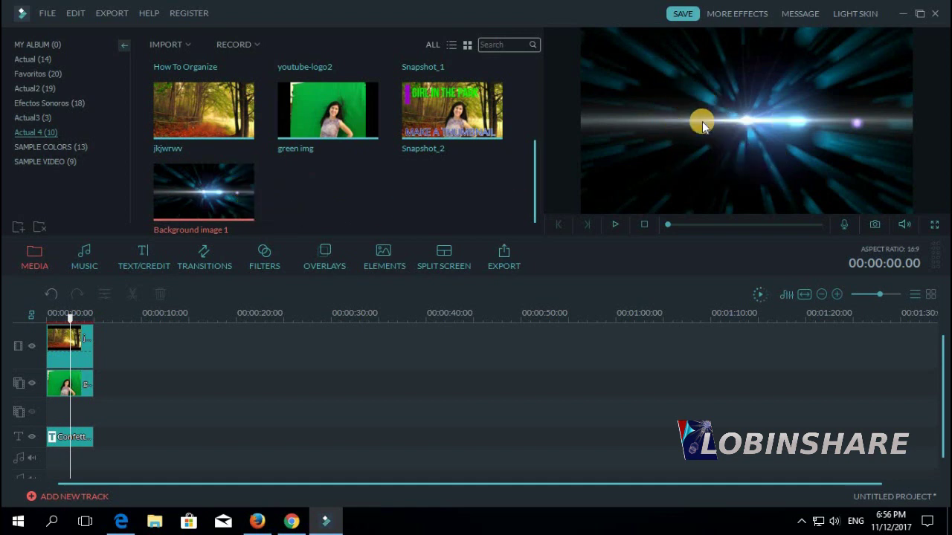
Import the uderworld green-screen image and select the three old timeline clips
left_click(173, 44)
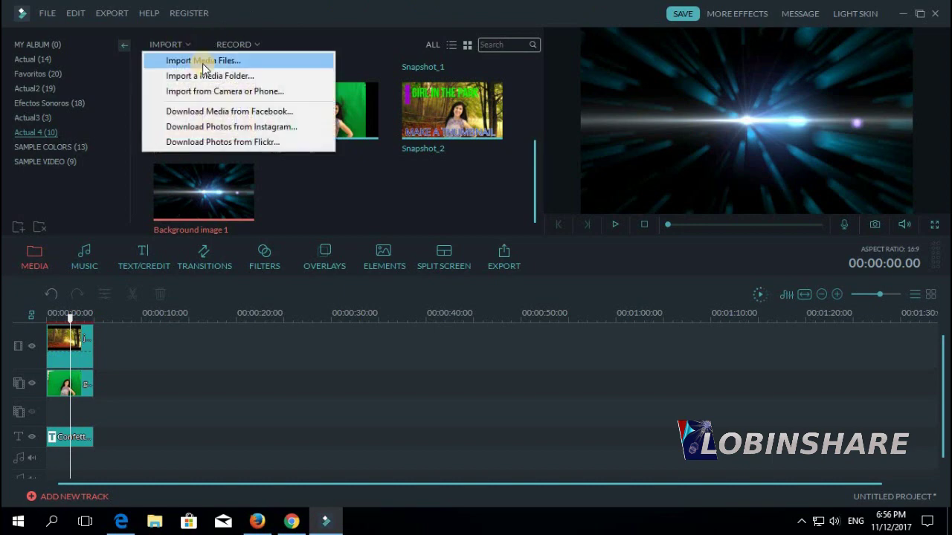
left_click(203, 63)
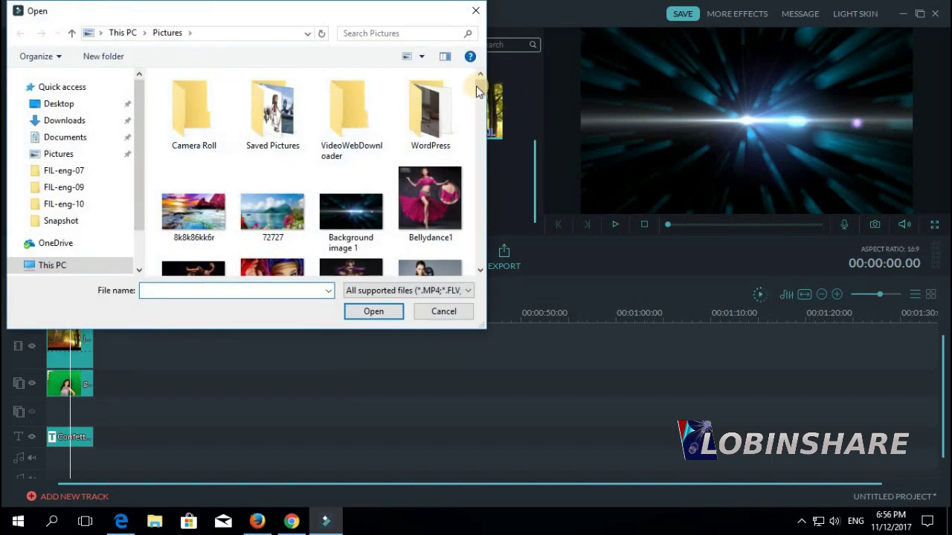
left_click_drag(476, 89, 482, 222)
left_click(368, 195)
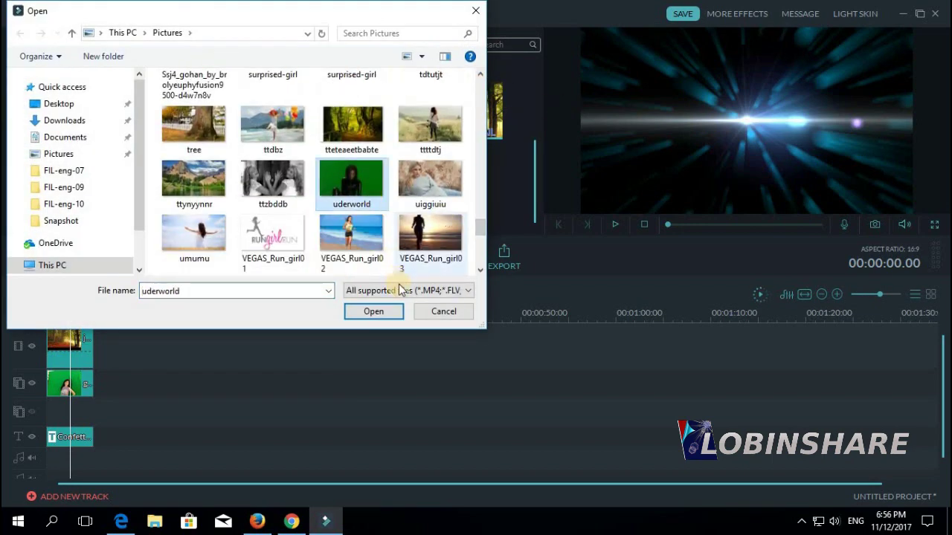
left_click(392, 313)
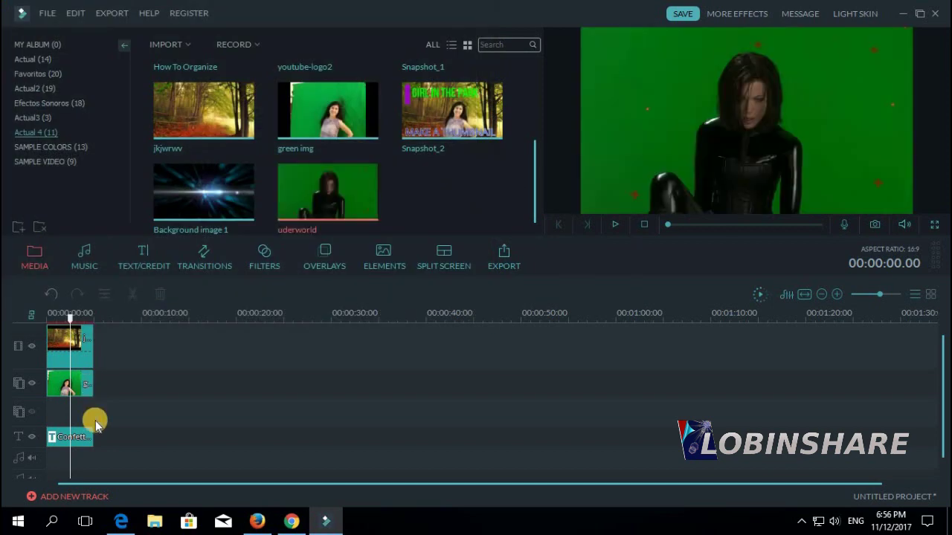
left_click_drag(102, 463, 81, 322)
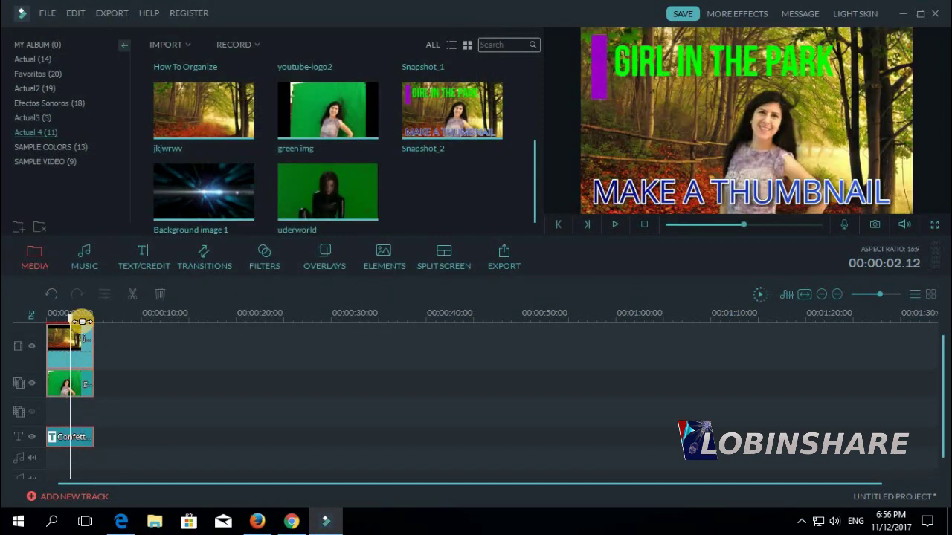
Remove the old clips, put Background image 1 on the main track and uderworld on the overlay track
left_click(162, 296)
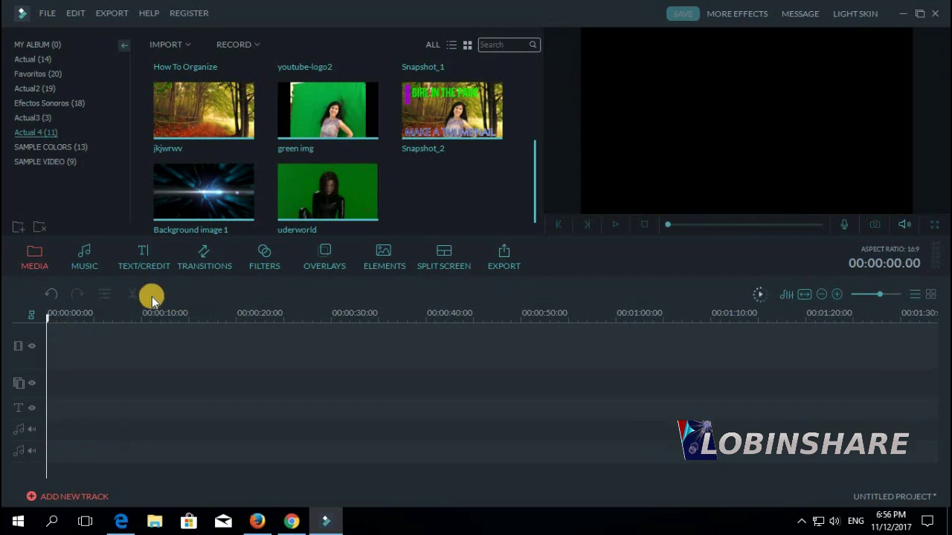
left_click(208, 207)
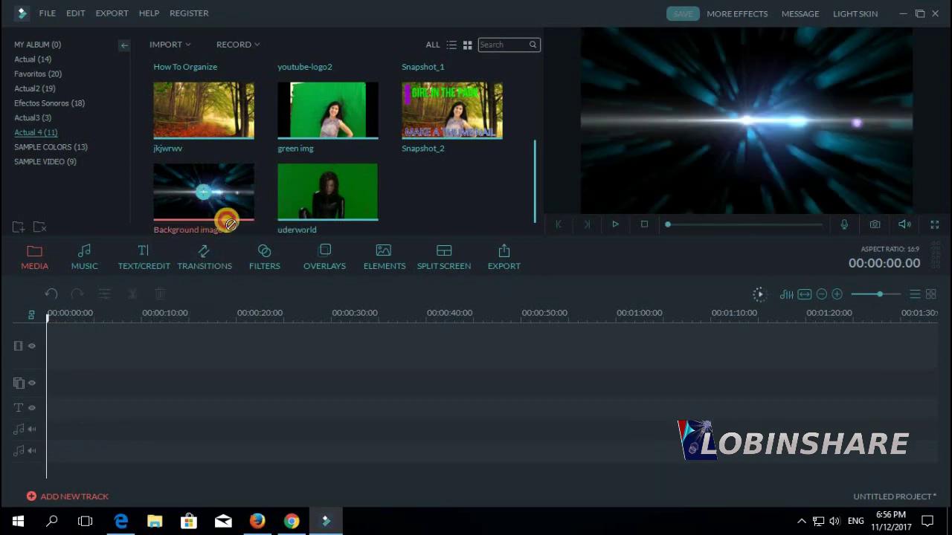
left_click_drag(130, 349, 130, 348)
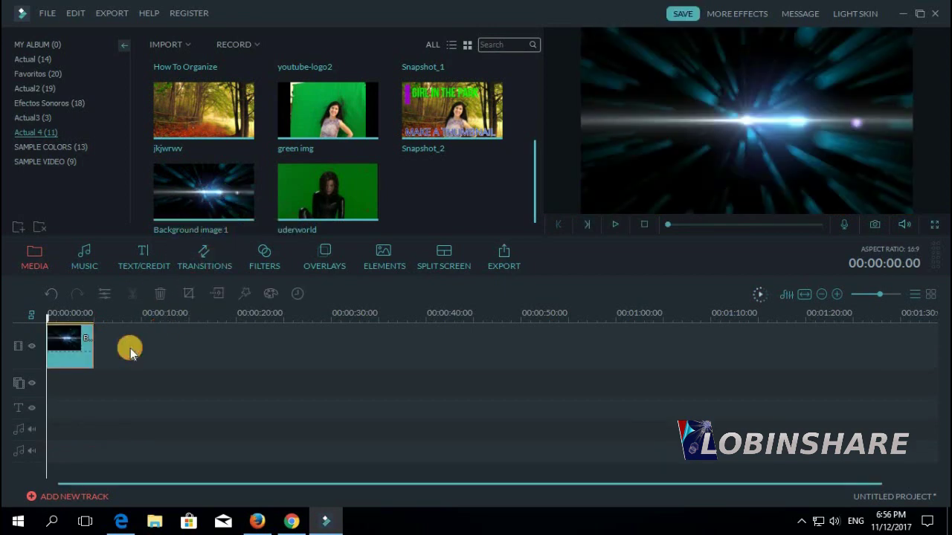
left_click(357, 197)
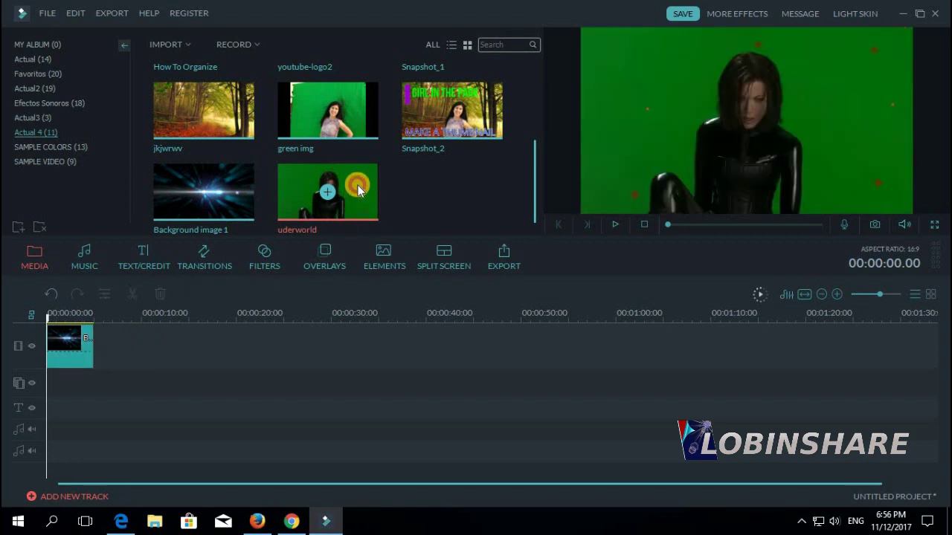
left_click_drag(357, 188, 60, 385)
Key out uderworld's green backdrop, then shrink the woman and move her to the right
right_click(60, 387)
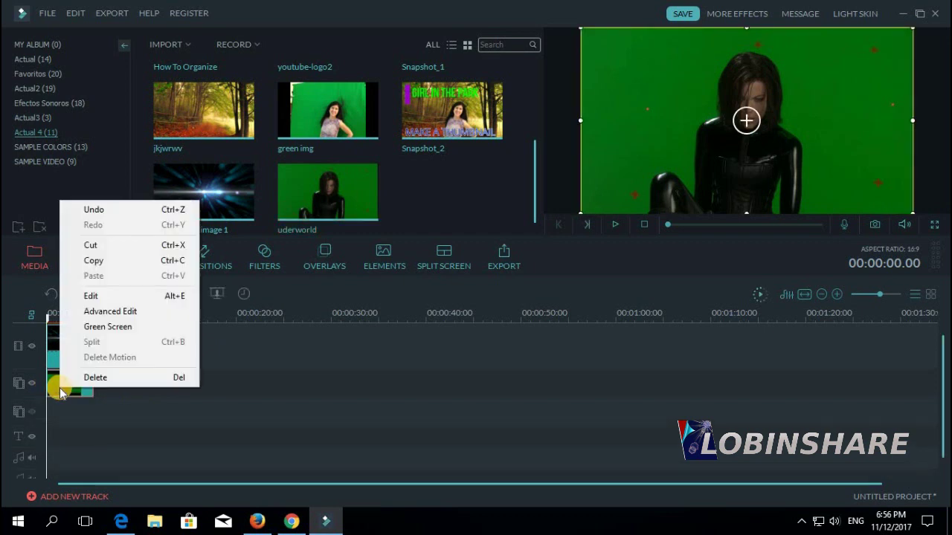
left_click(108, 328)
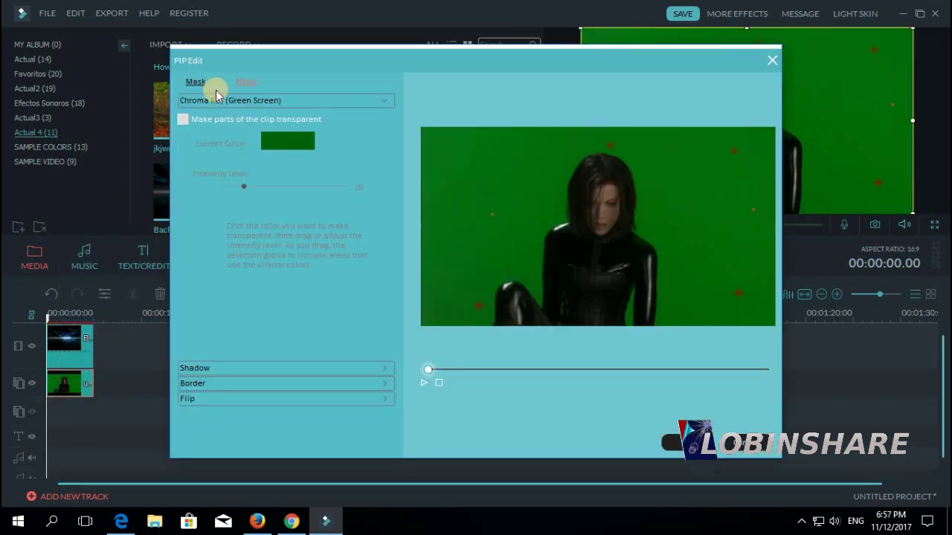
left_click(183, 119)
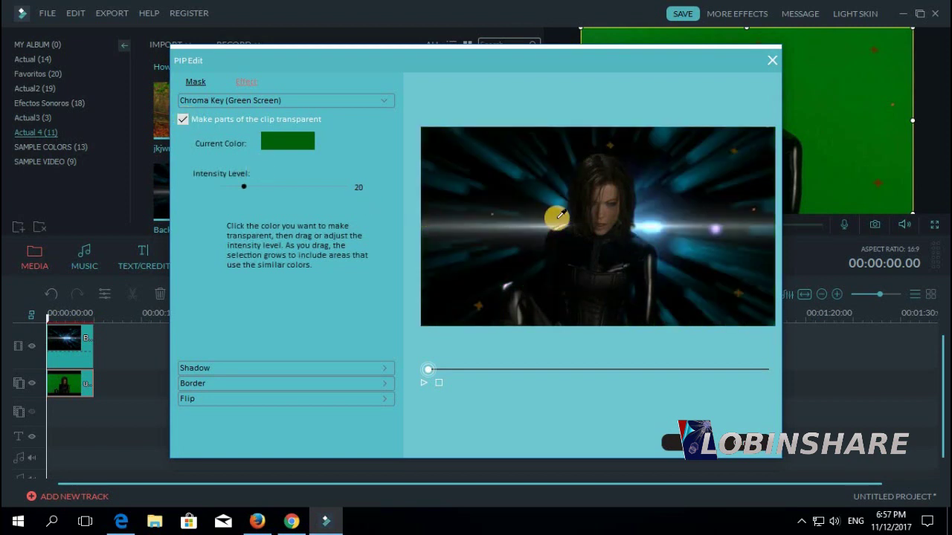
left_click(673, 443)
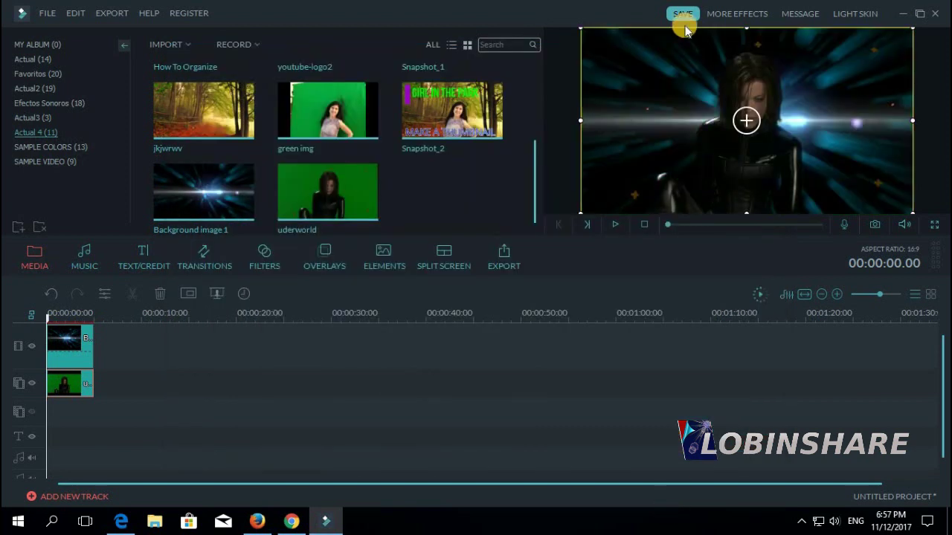
left_click_drag(579, 27, 601, 48)
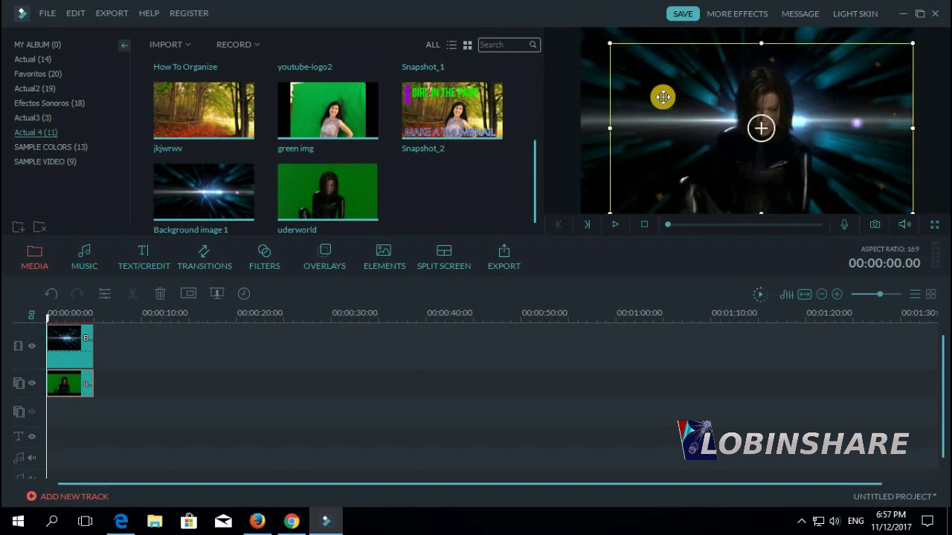
left_click_drag(669, 103, 706, 112)
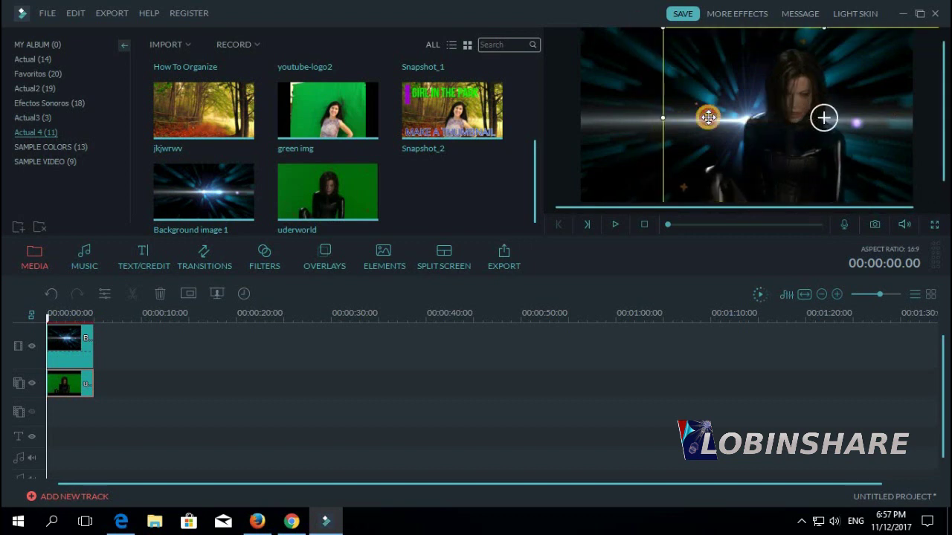
left_click_drag(659, 26, 648, 11)
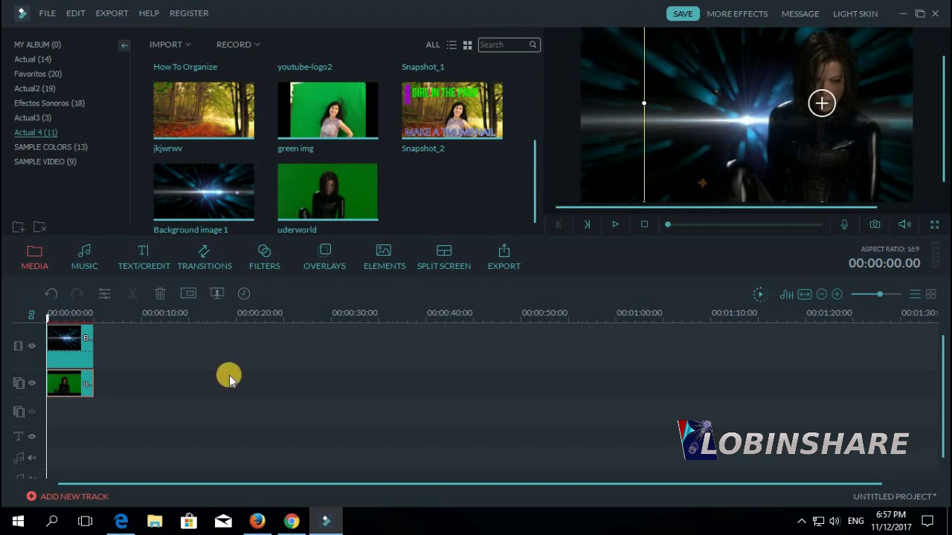
left_click(186, 347)
Add Birthday Pack Lowerthird 1 to the text track and open its text settings
left_click(145, 261)
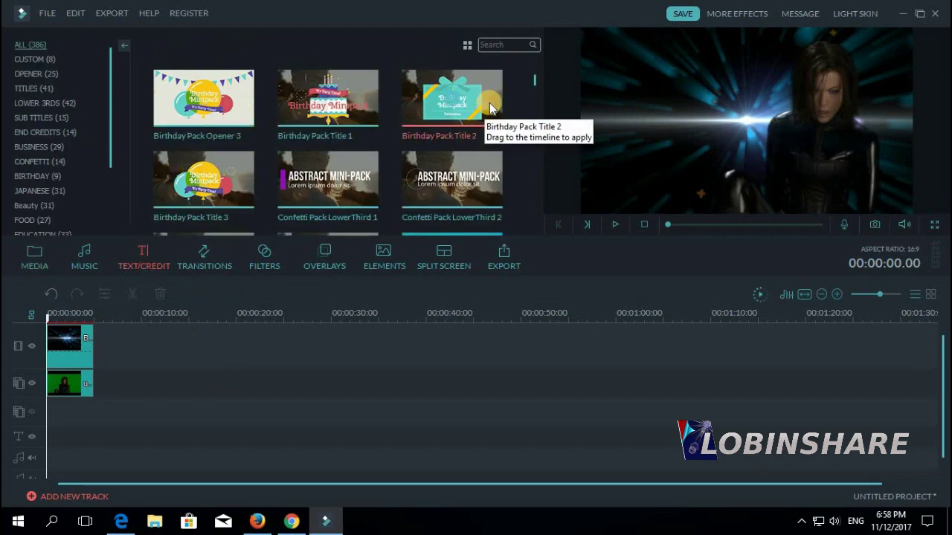
mouse_move(530, 76)
left_mouse_down()
mouse_move(532, 96)
mouse_move(533, 77)
left_mouse_up()
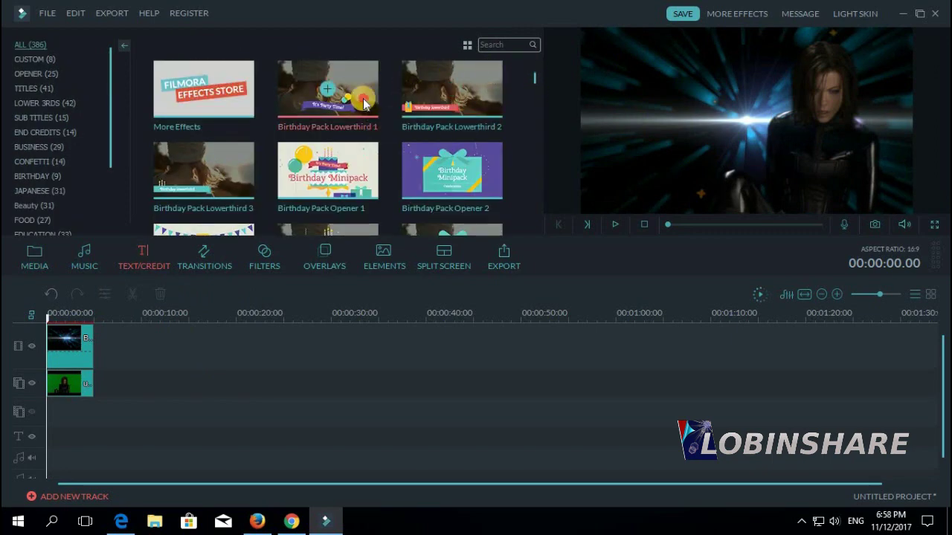
left_click_drag(366, 90, 85, 421)
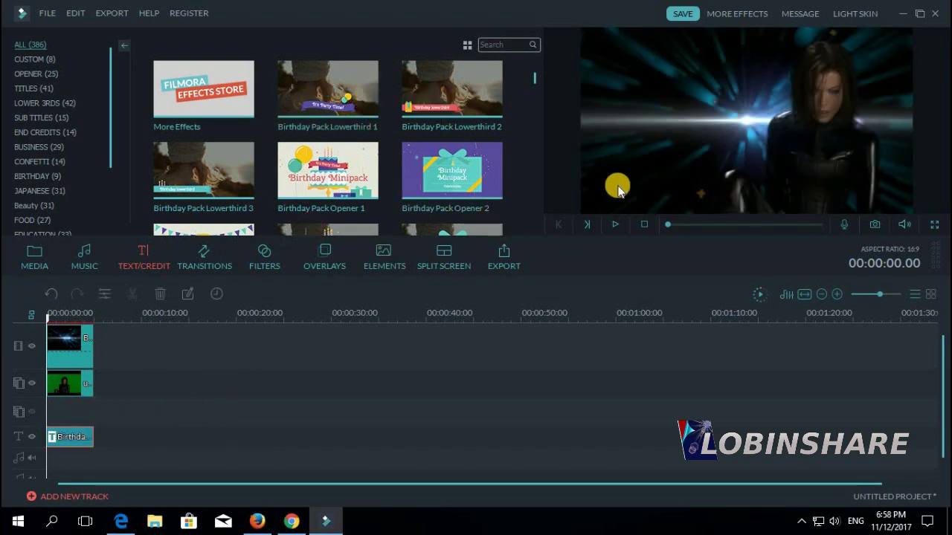
left_click(68, 316)
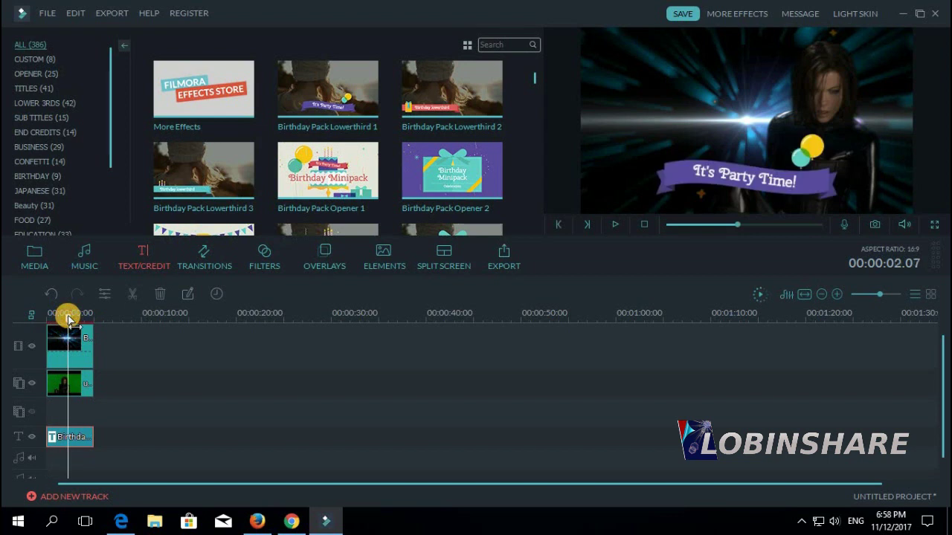
double_click(78, 435)
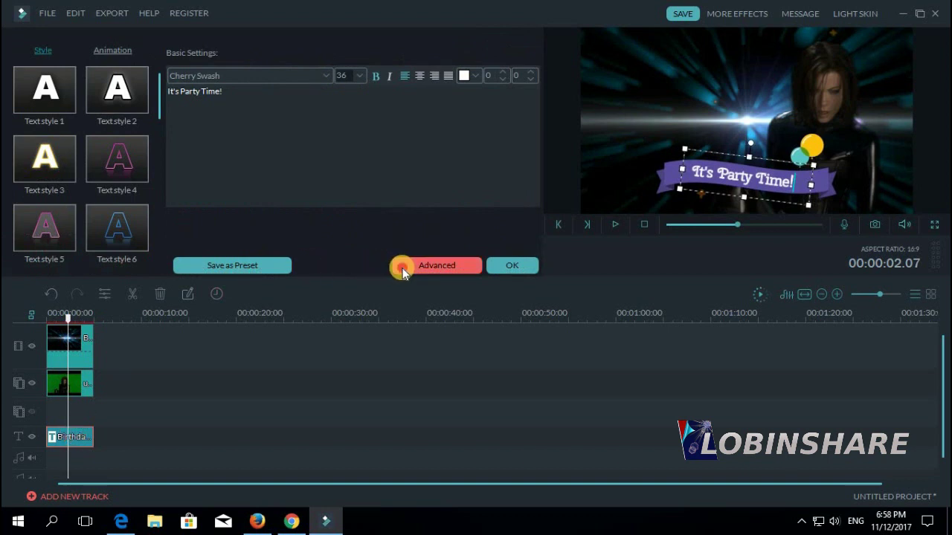
In Advanced text editing, delete the 'It's Party Time!' text and the purple banner graphic
left_click(403, 270)
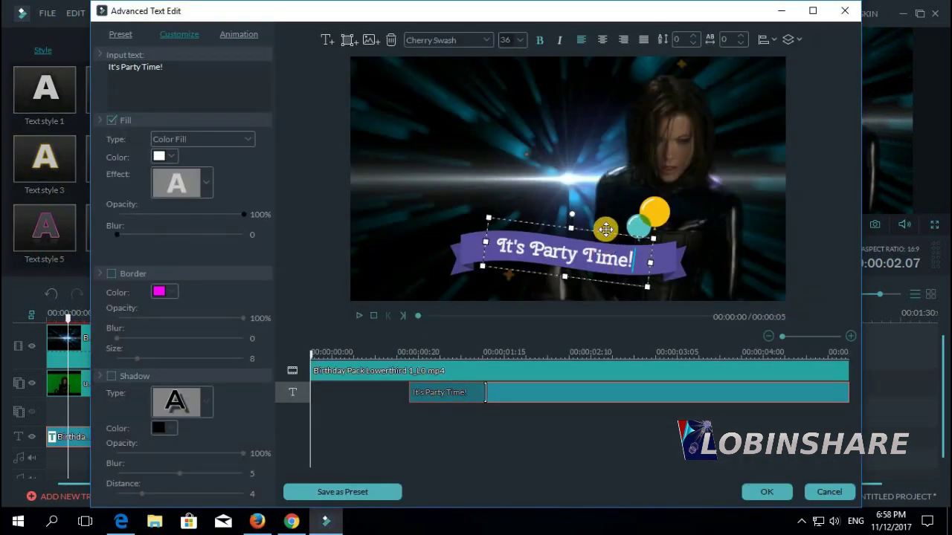
left_click(389, 42)
left_click(502, 238)
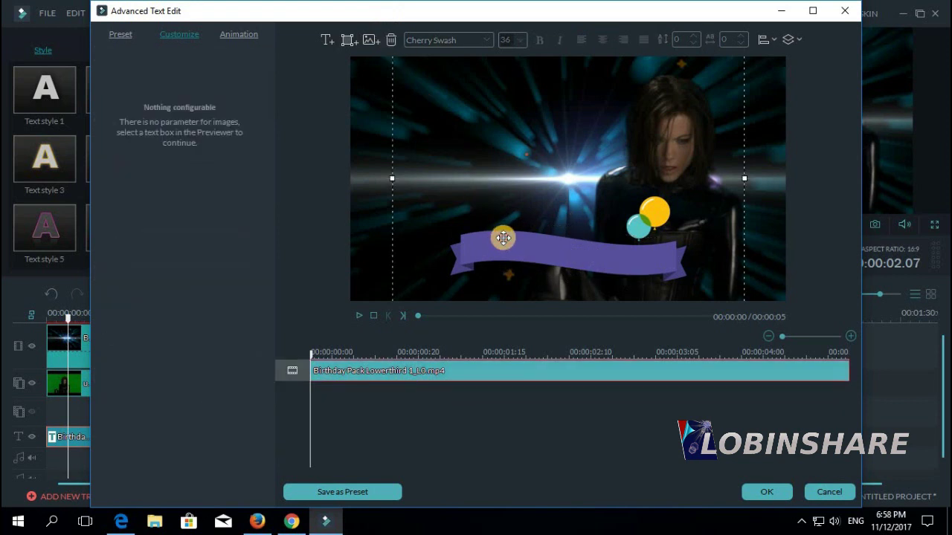
left_click(391, 41)
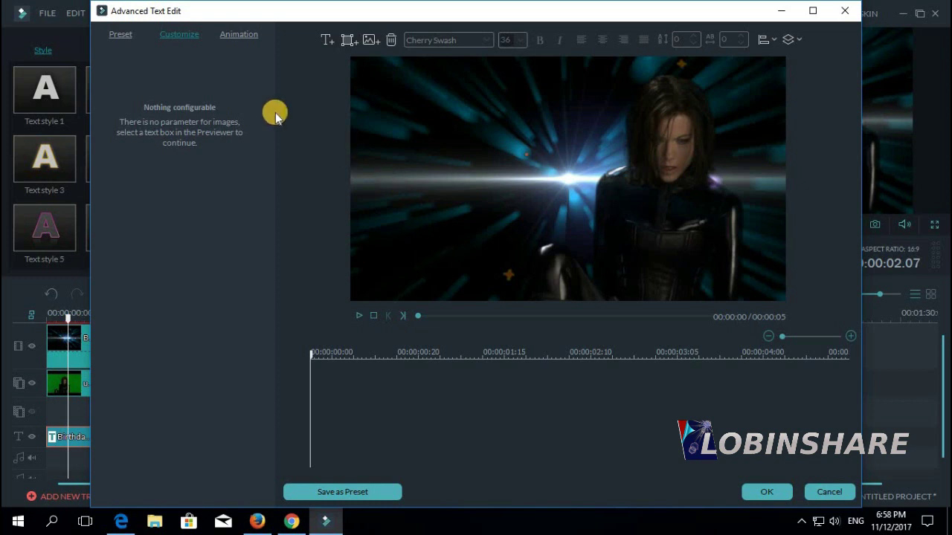
Add a new text box reading 'CREATE A' over 'THUMNAIL' on two lines
left_click(326, 41)
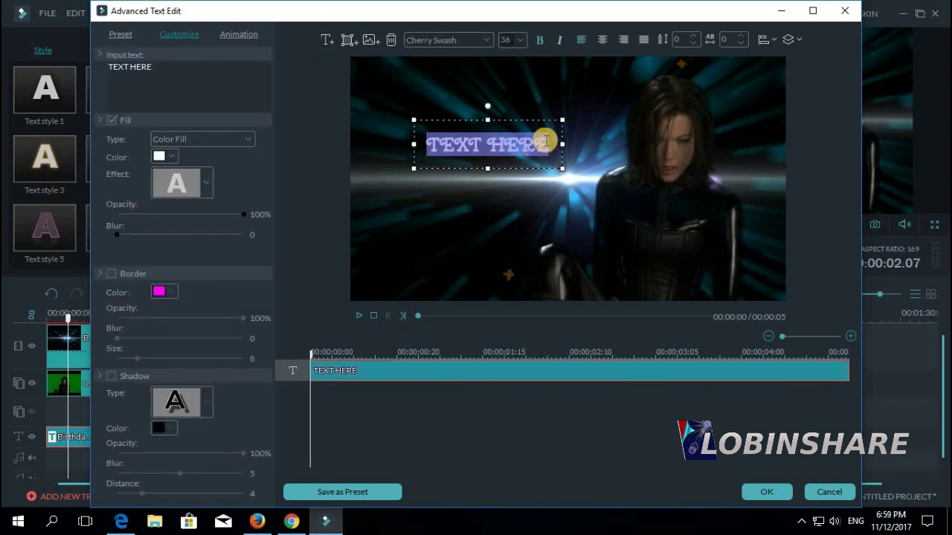
double_click(543, 141)
type("CREATE A")
key("Return")
type("THUMNAIL")
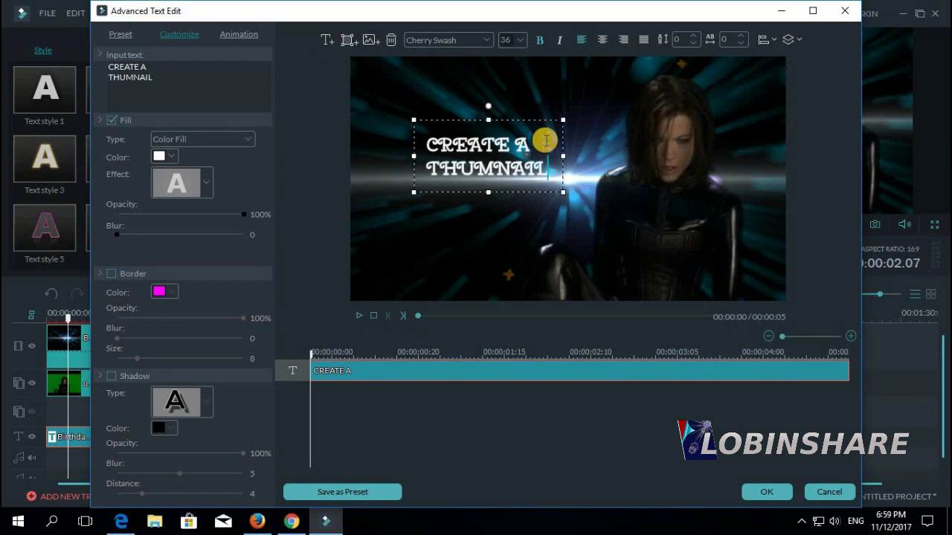
Set the title text to size 68 in Comic Sans MS Bold
left_click_drag(549, 169, 422, 139)
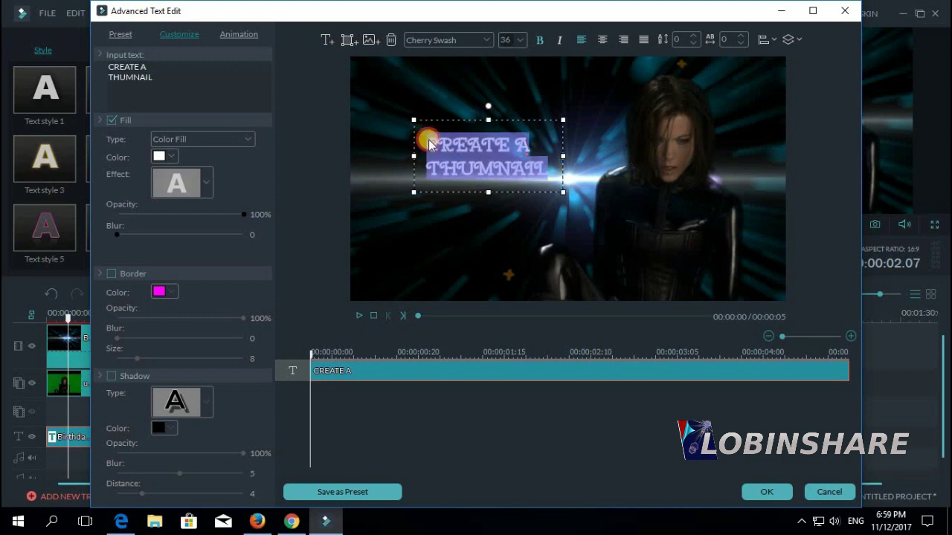
left_click(525, 40)
left_click(510, 127)
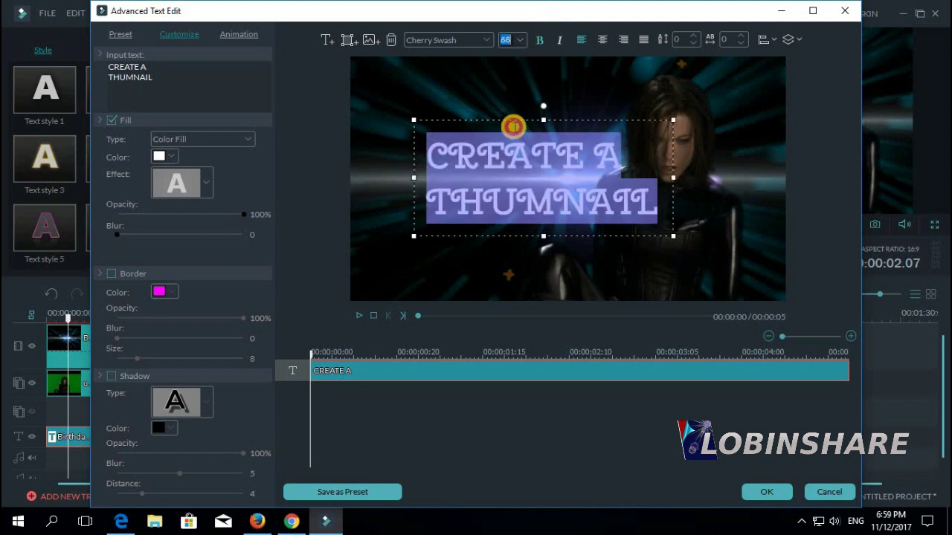
left_click(485, 40)
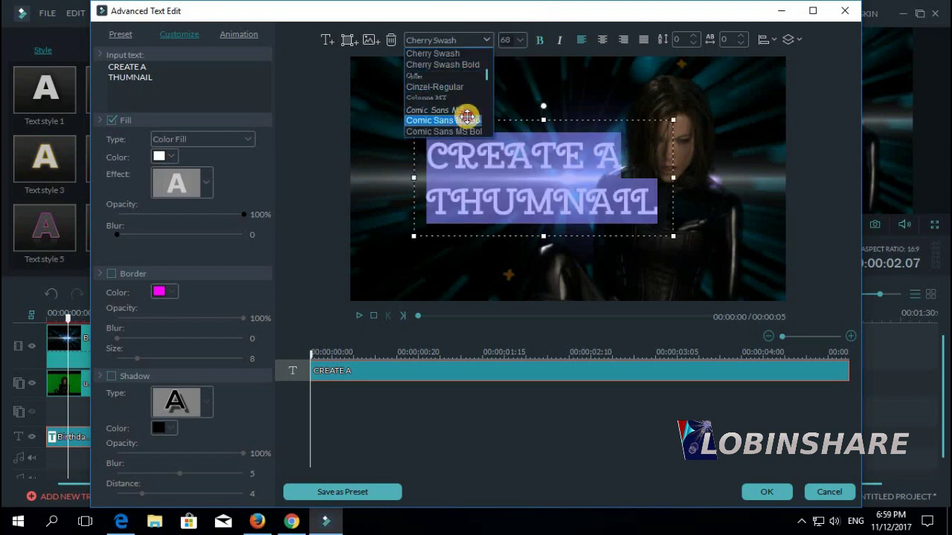
left_click(460, 119)
Move the title to the upper left and enlarge it by its corner handle
left_click_drag(459, 119, 405, 70)
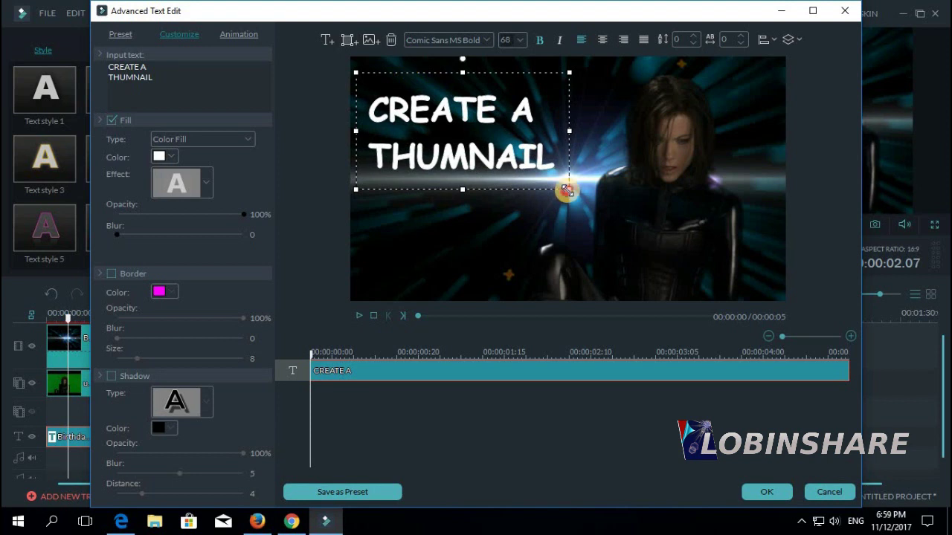
left_click_drag(581, 244, 573, 251)
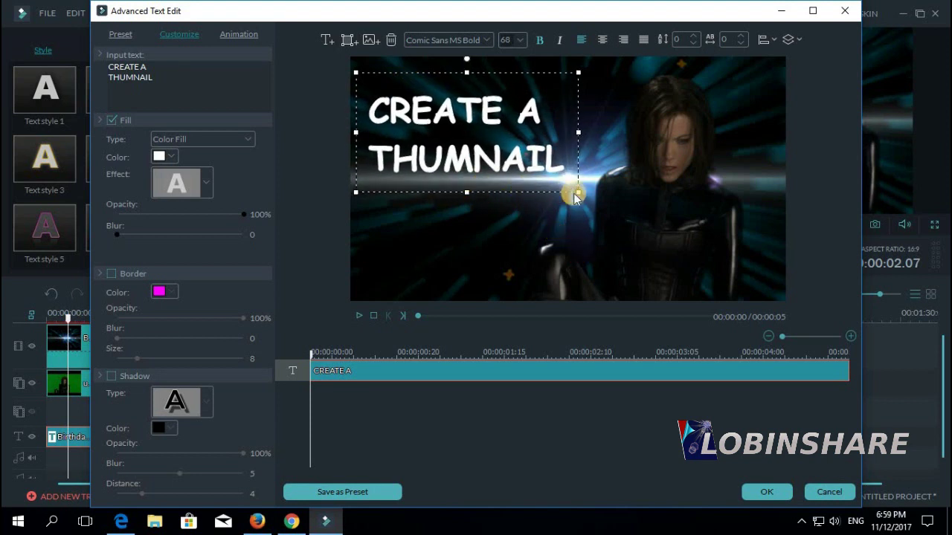
left_click_drag(576, 193, 372, 82)
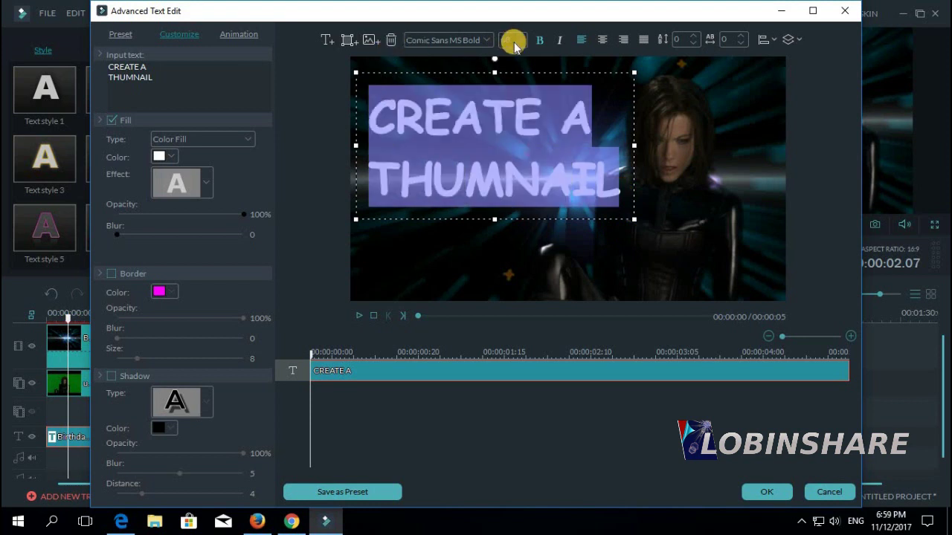
Give the title a Gradient Fill running from dark red to magenta
left_click(187, 138)
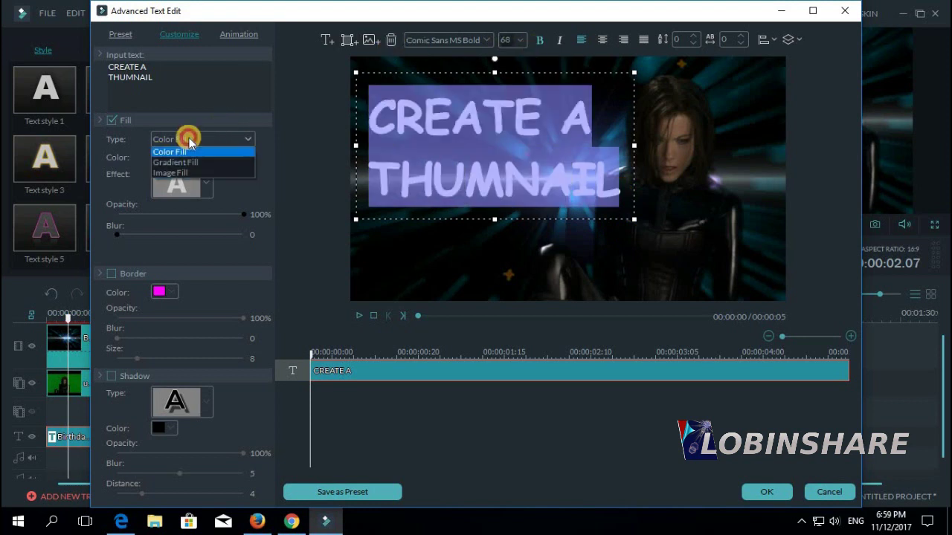
left_click(187, 159)
left_click(170, 161)
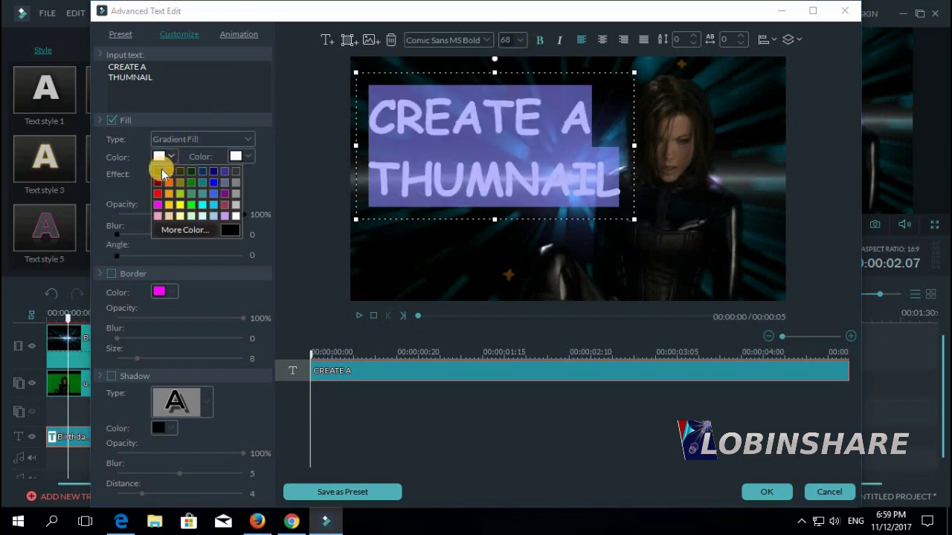
left_click(157, 184)
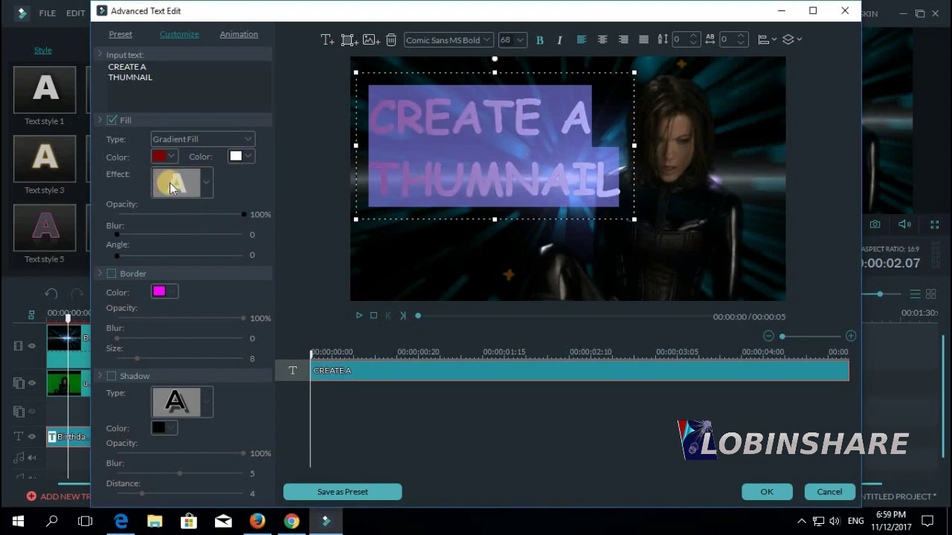
left_click(246, 157)
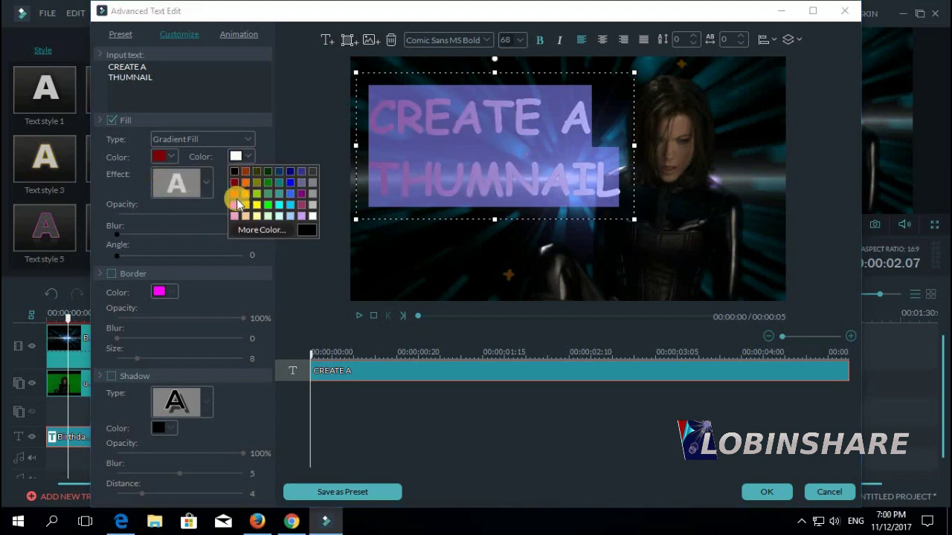
left_click(235, 205)
Turn on a white border around the title and check the result
left_click(111, 273)
left_click(163, 291)
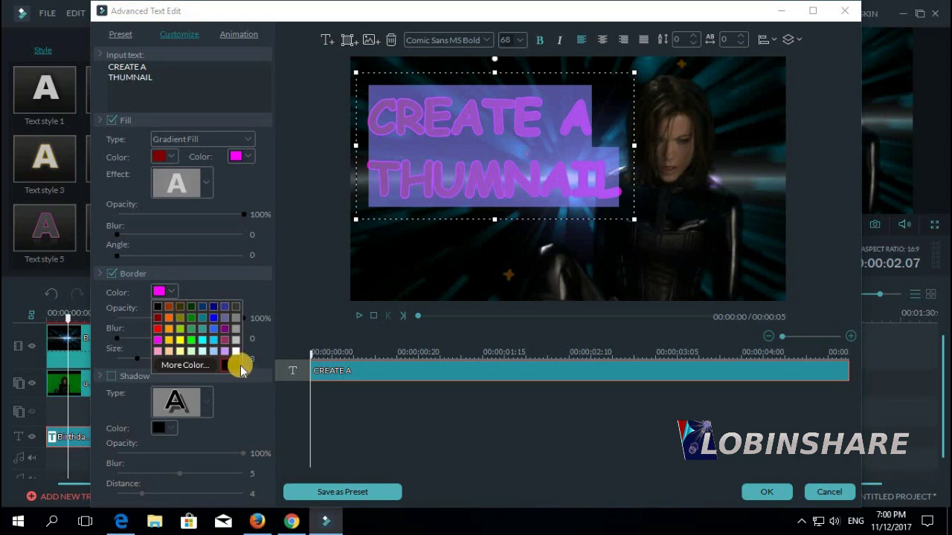
left_click(236, 351)
left_click(429, 289)
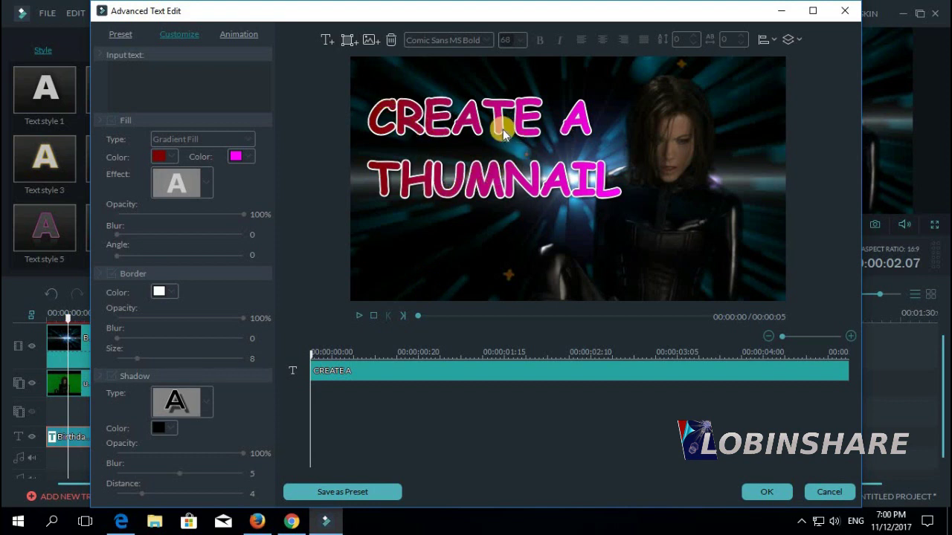
Insert the youtube-high-resolution-logo image from Pictures into the frame
left_click(370, 43)
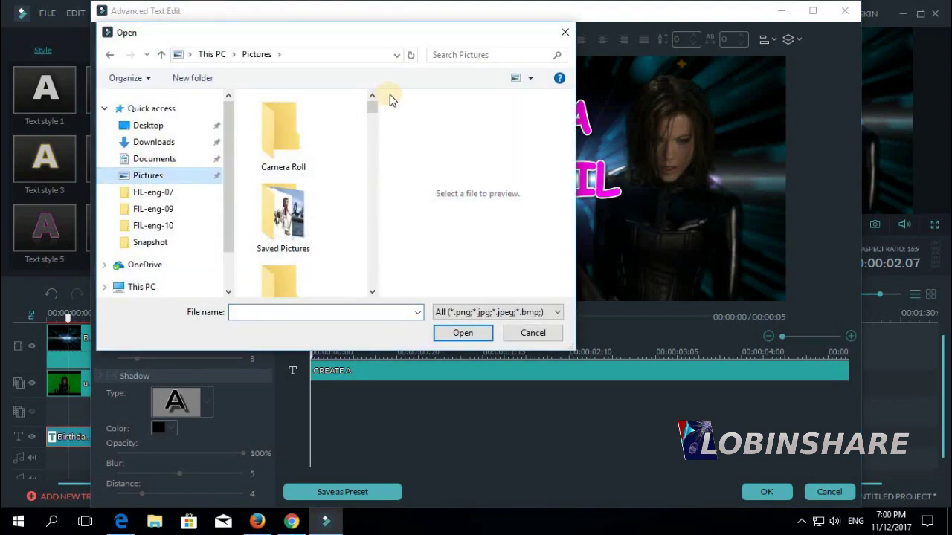
left_click_drag(372, 108, 372, 276)
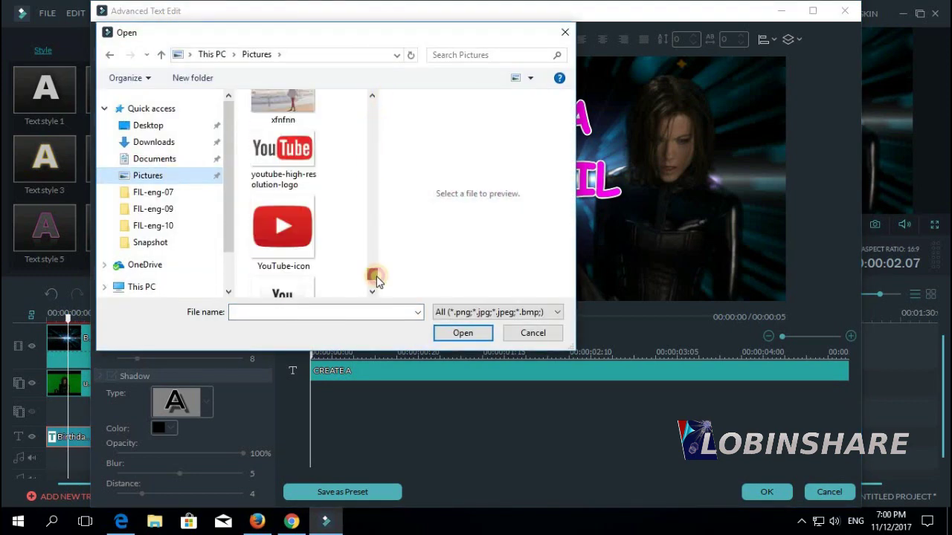
left_click(297, 141)
left_click(461, 333)
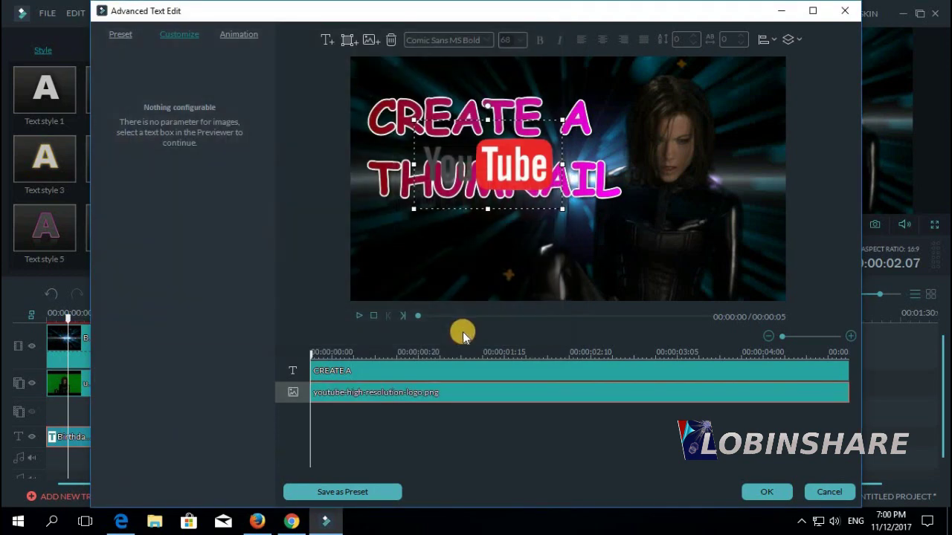
Position the enlarged YouTube logo below the title and apply the advanced edits
left_click_drag(518, 209, 482, 286)
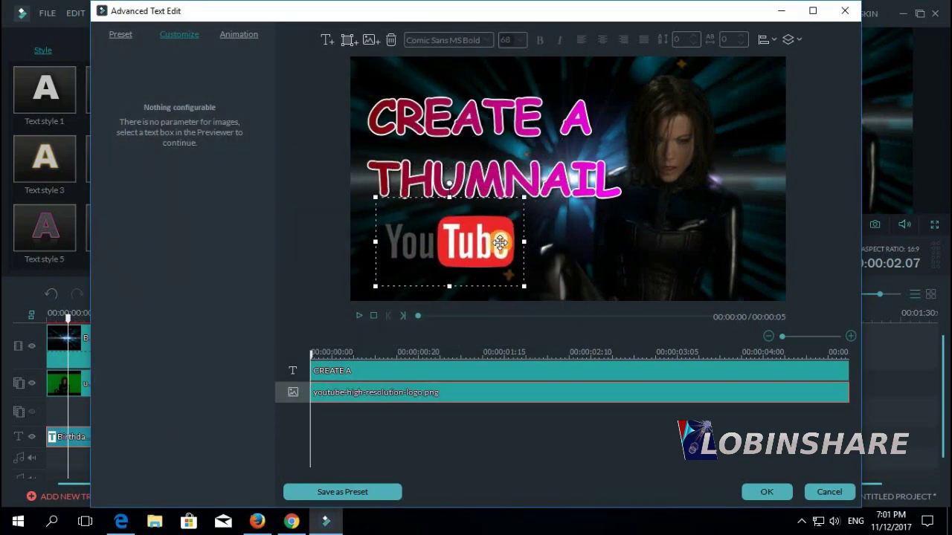
left_click_drag(506, 194, 577, 224)
left_click(687, 275)
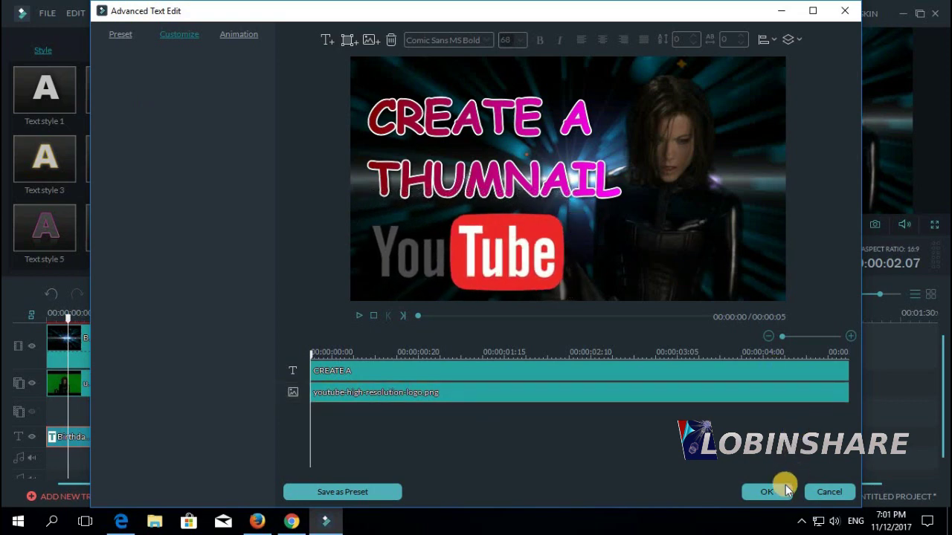
left_click(780, 491)
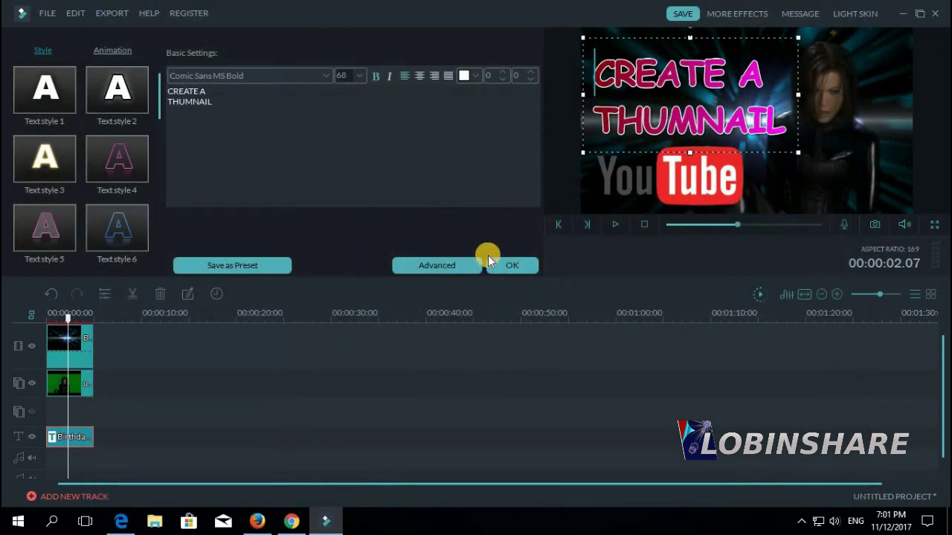
Confirm the title, then scroll through the 'how to make a thumbnail' YouTube results in Firefox
left_click(507, 268)
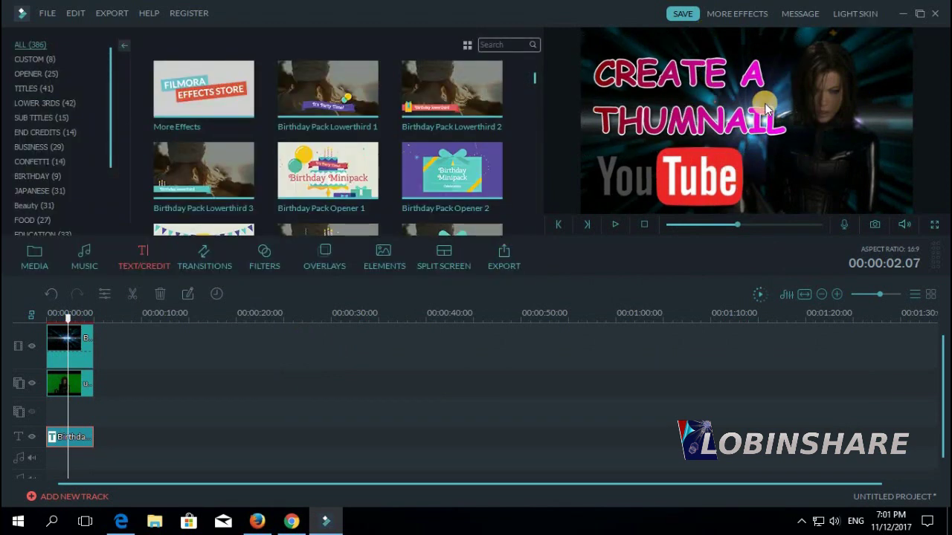
left_click(256, 521)
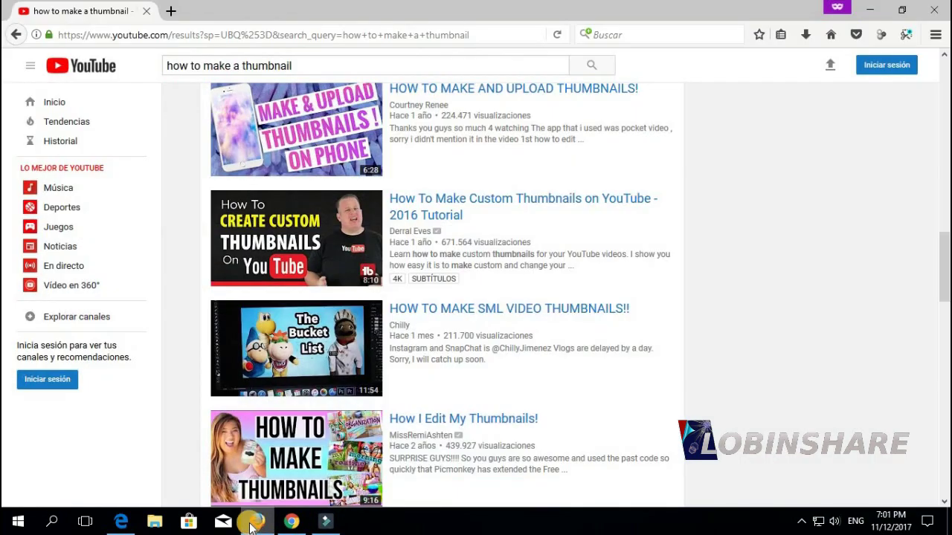
scroll(357, 181, "up", 9)
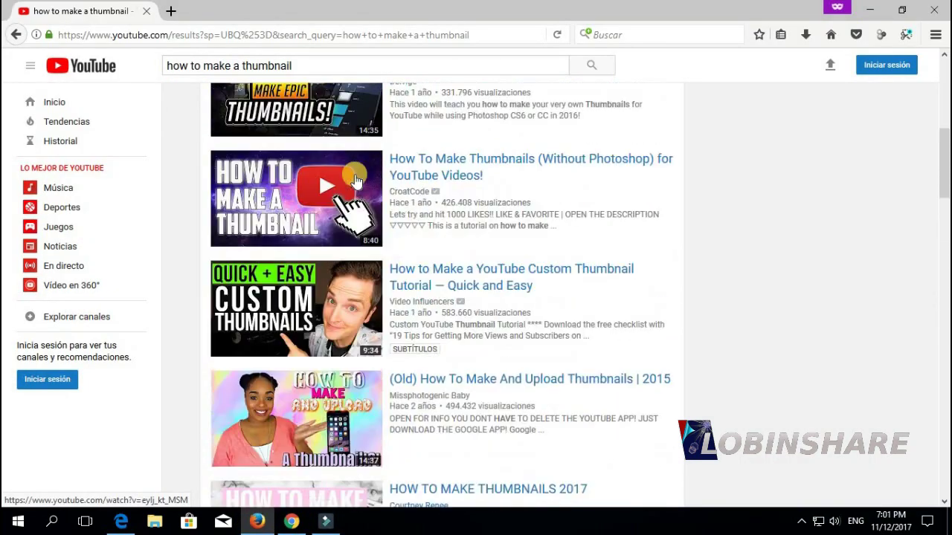
scroll(339, 216, "down", 7)
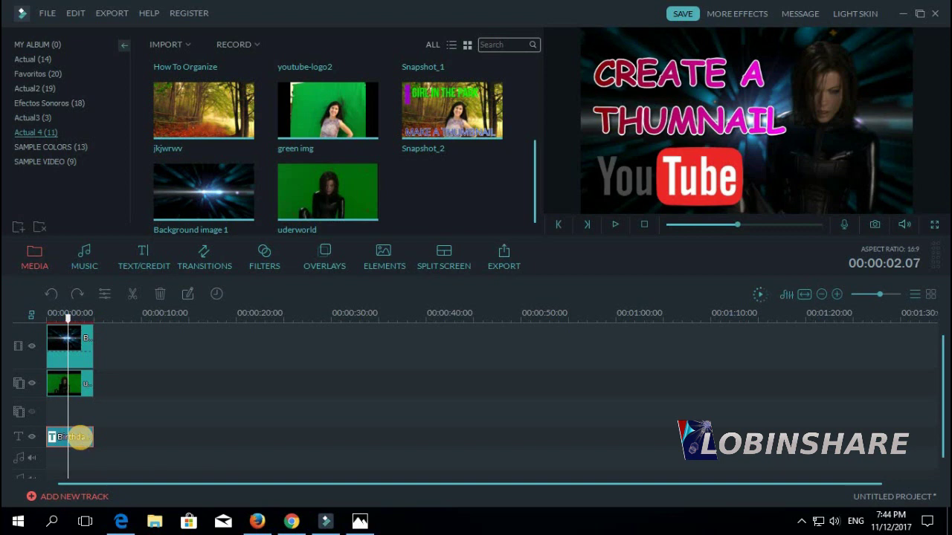
Fix the title typo by inserting 'B' to spell 'THUMBNAIL'
left_click(80, 436)
left_click(108, 298)
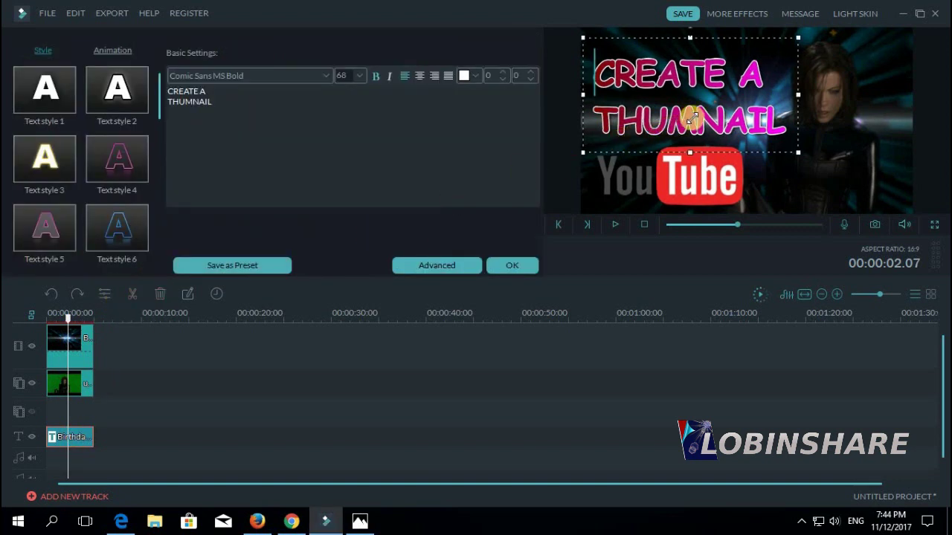
left_click(692, 134)
type("B")
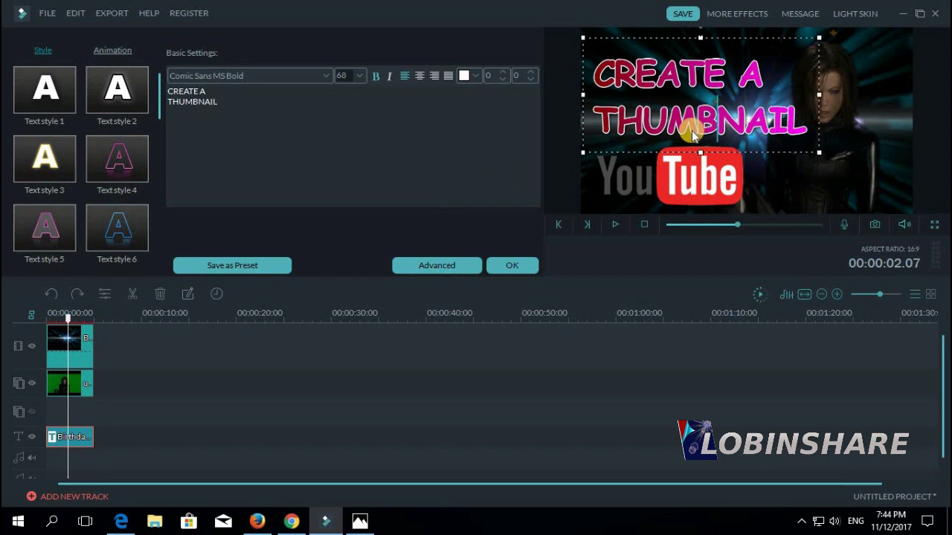
left_click(513, 266)
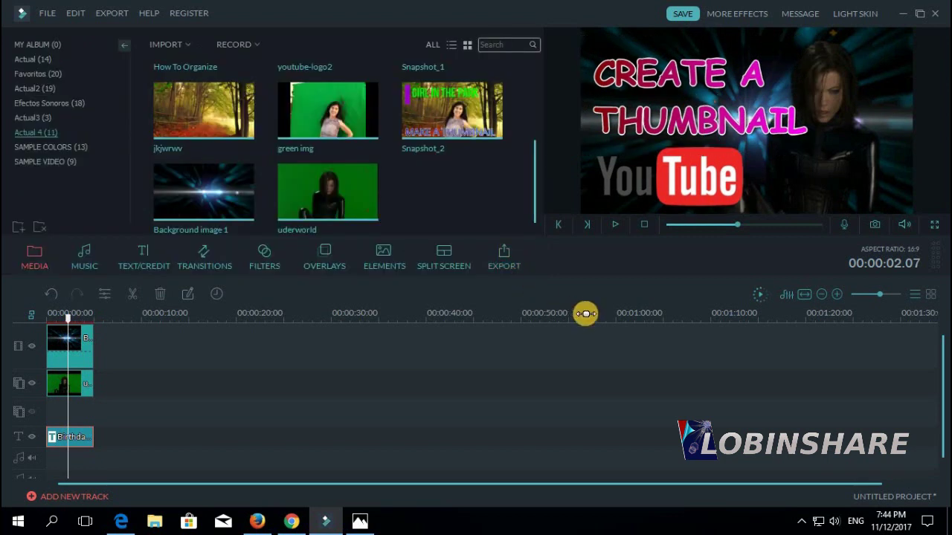
Save a snapshot of the frame as Snapshot_3 and show it in its folder
left_click(873, 227)
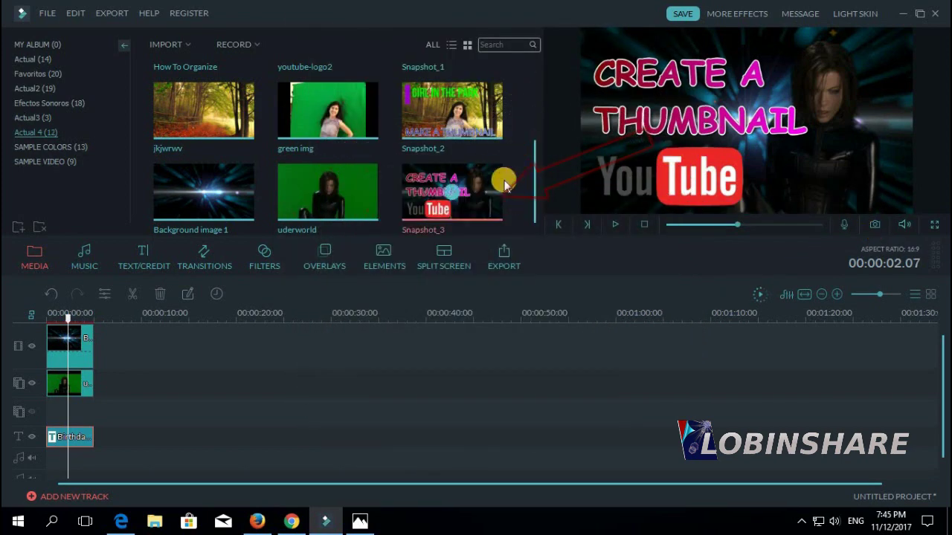
right_click(488, 191)
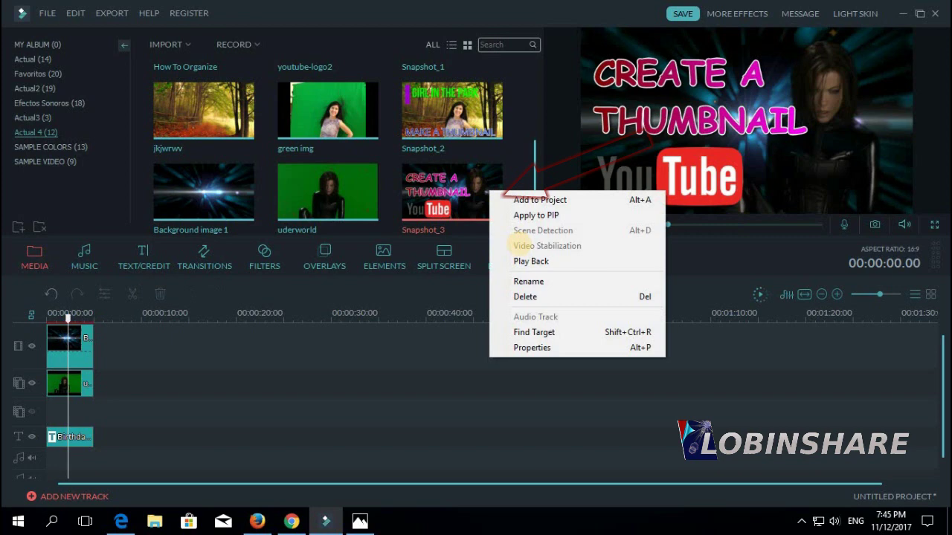
left_click(550, 332)
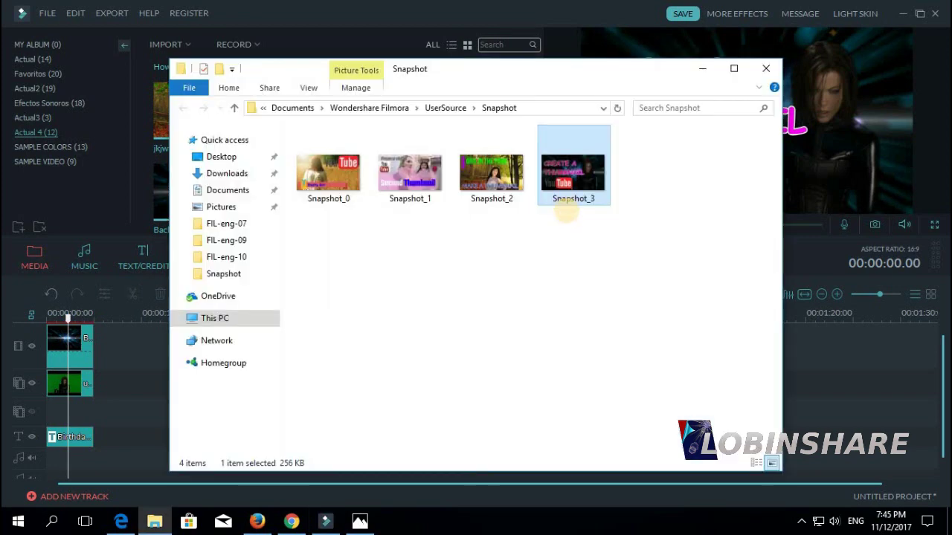
Open Snapshot_3.png from File Explorer in Windows Photos
left_click(585, 171)
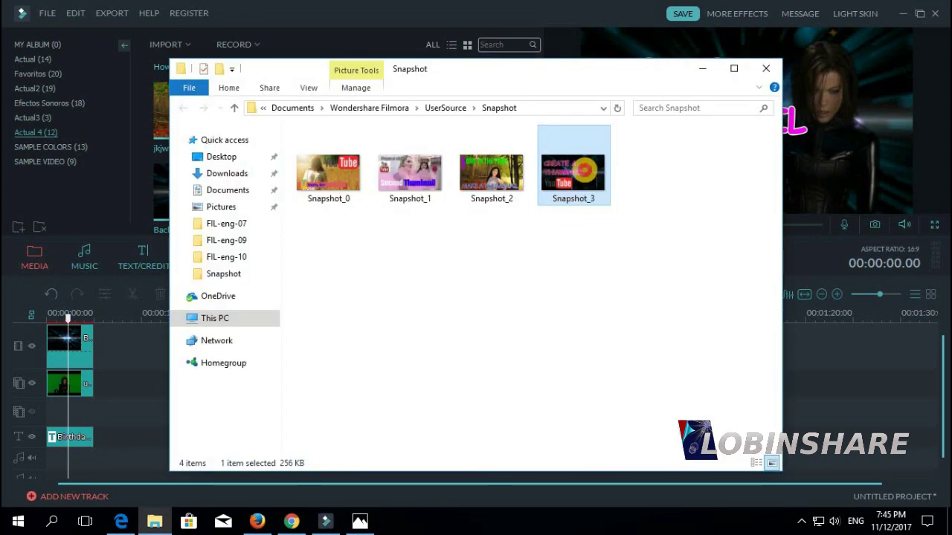
double_click(586, 174)
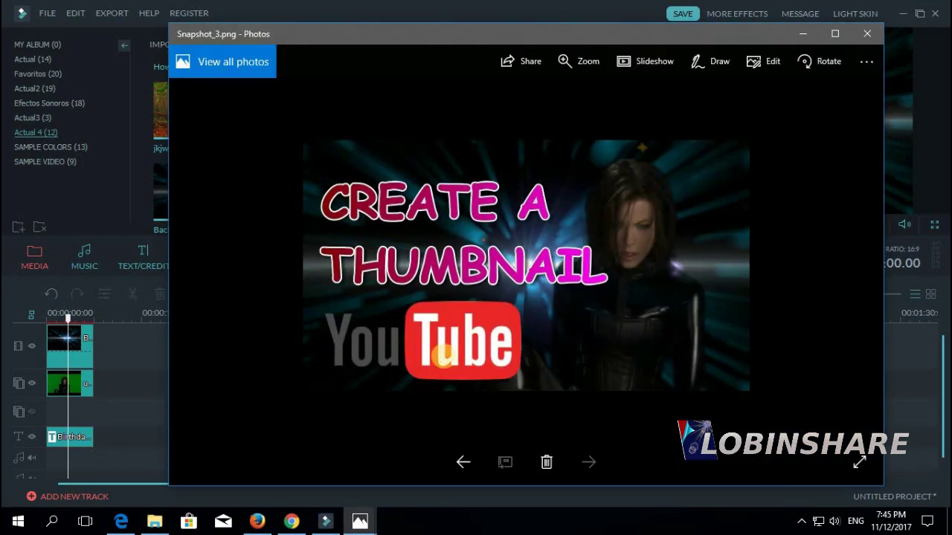